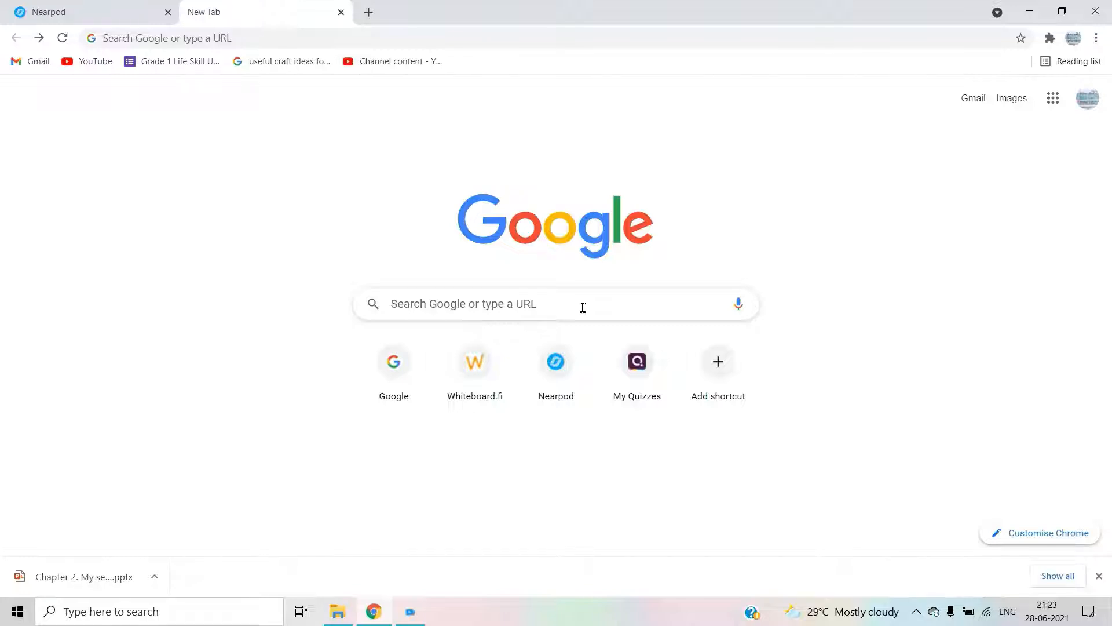
- Go to testmoz.com from the Google search box on the new tab
click(583, 308)
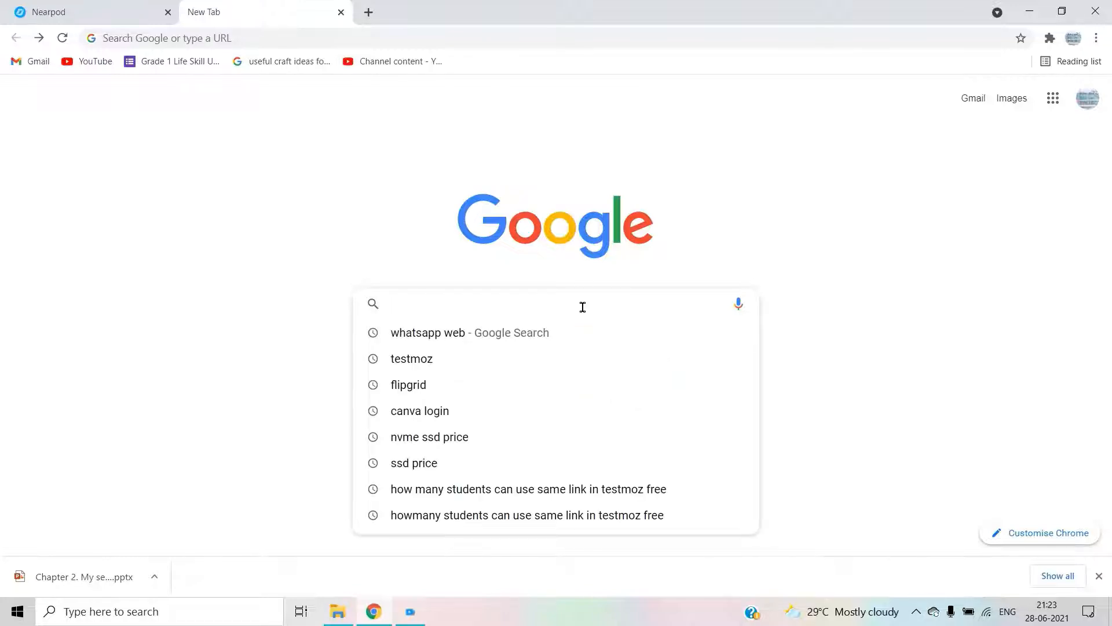
text(test)
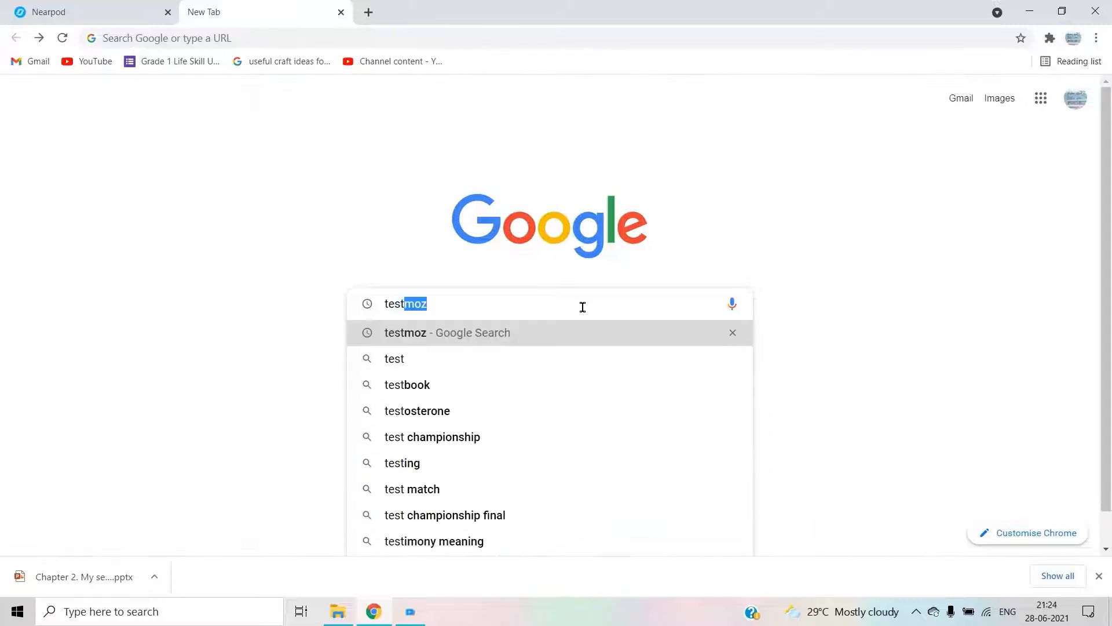
text(moz.com)
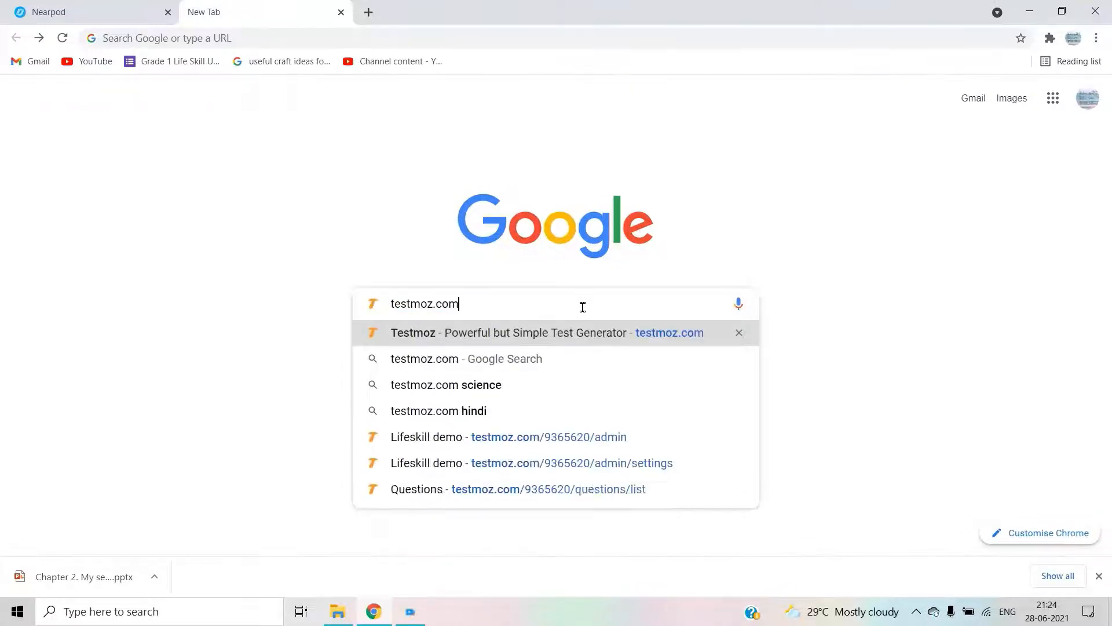
key(Return)
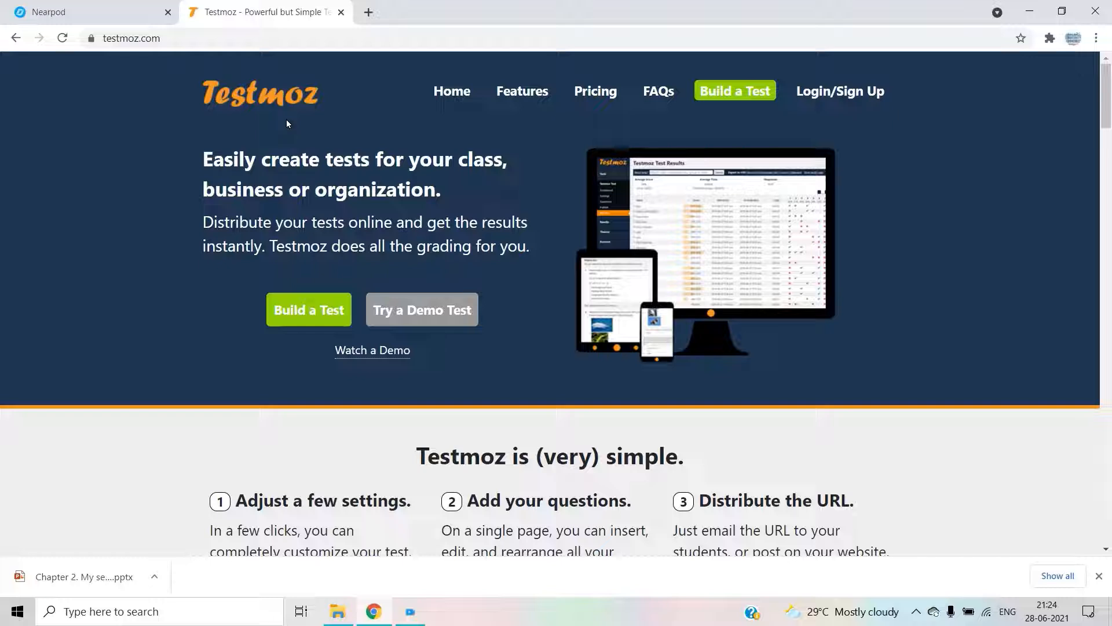
- Start building a new test and fill in the test name 'Lifeskill demo'
click(758, 95)
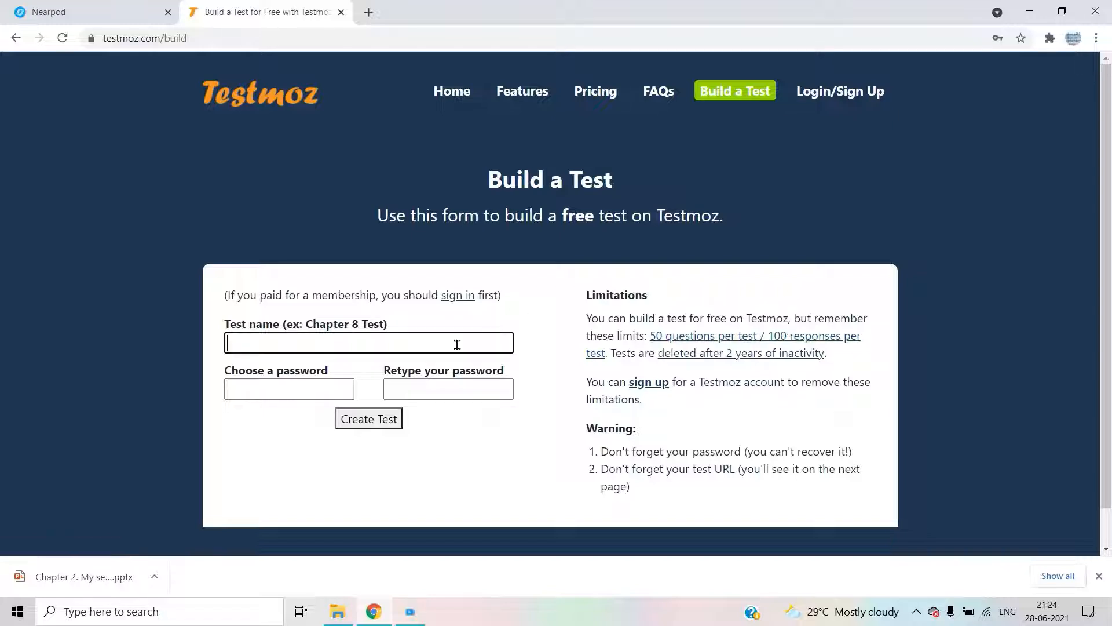
click(370, 341)
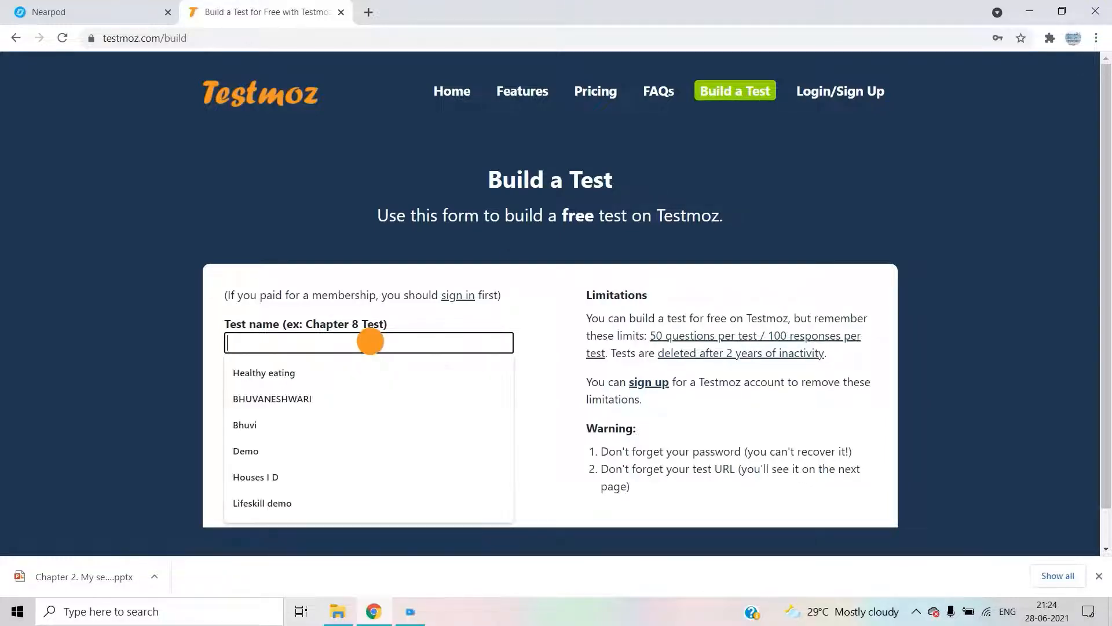
text(l)
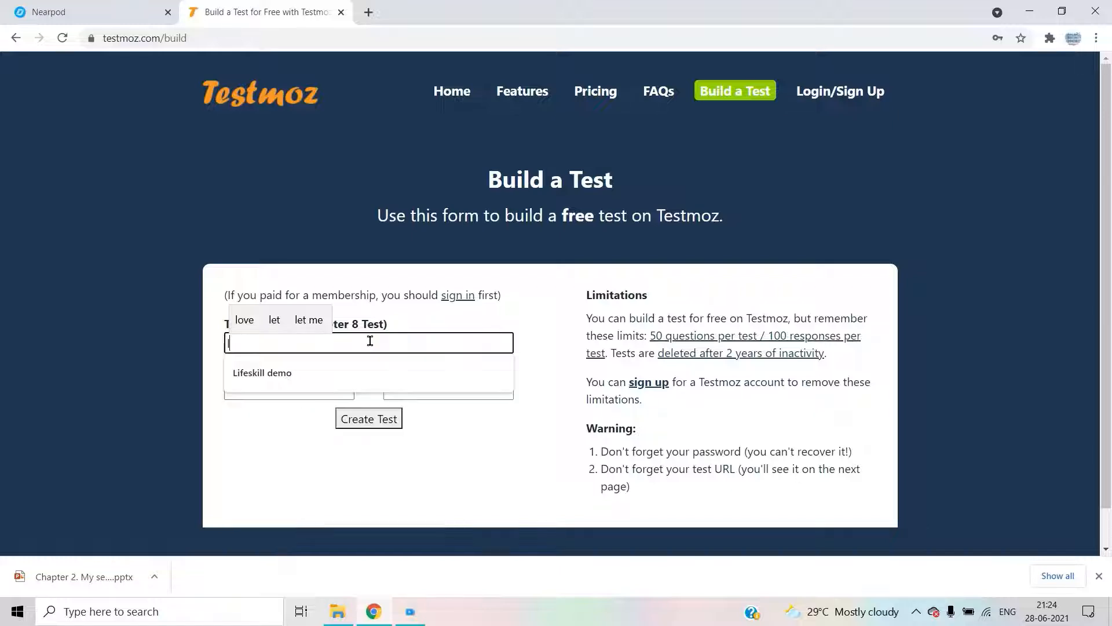
key(BackSpace)
text(Li)
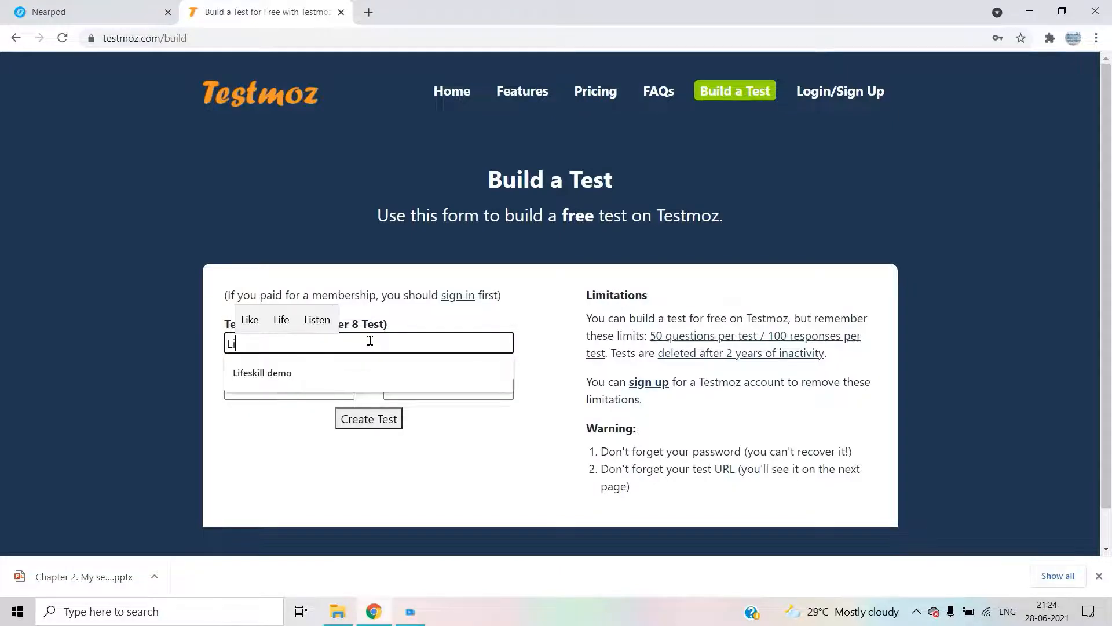
text(feskill)
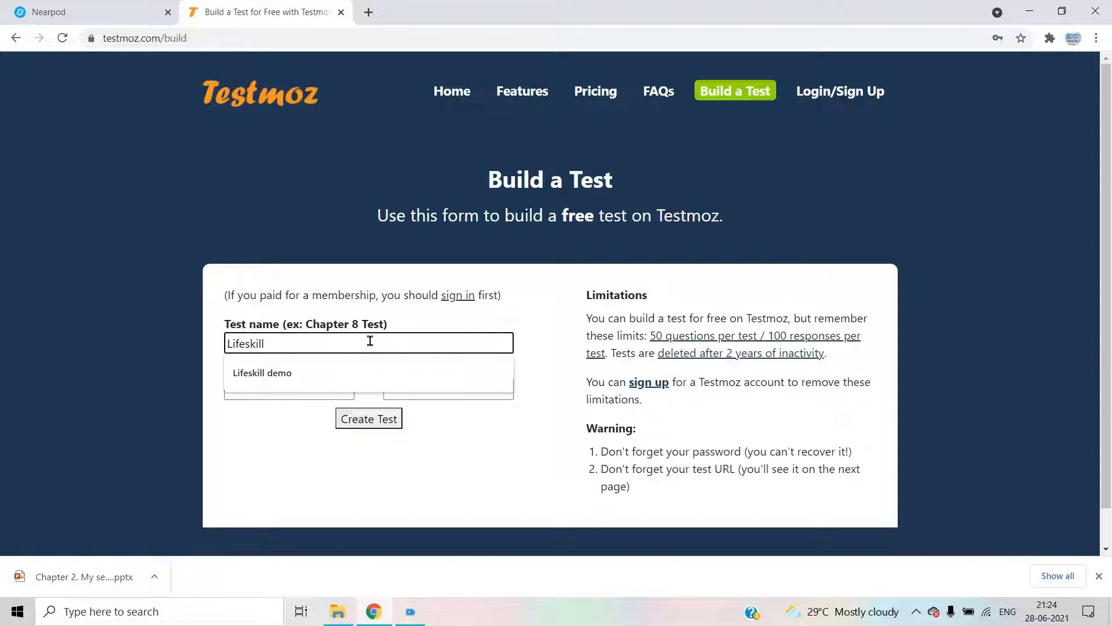
click(389, 372)
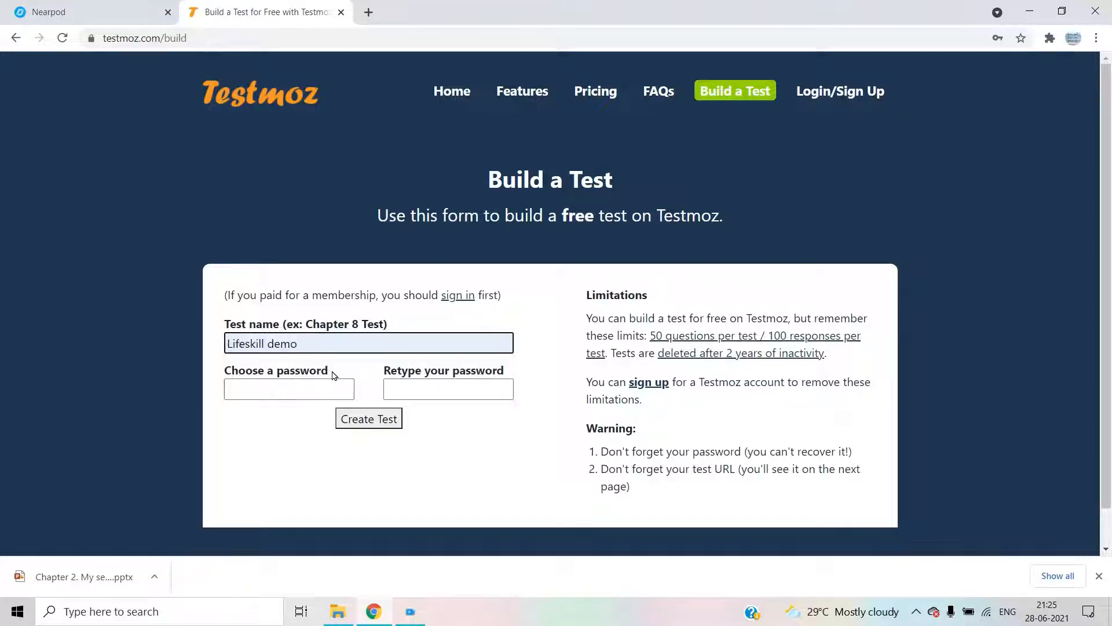
- Fill in the saved test password and retype it in the confirmation field
click(299, 392)
click(318, 430)
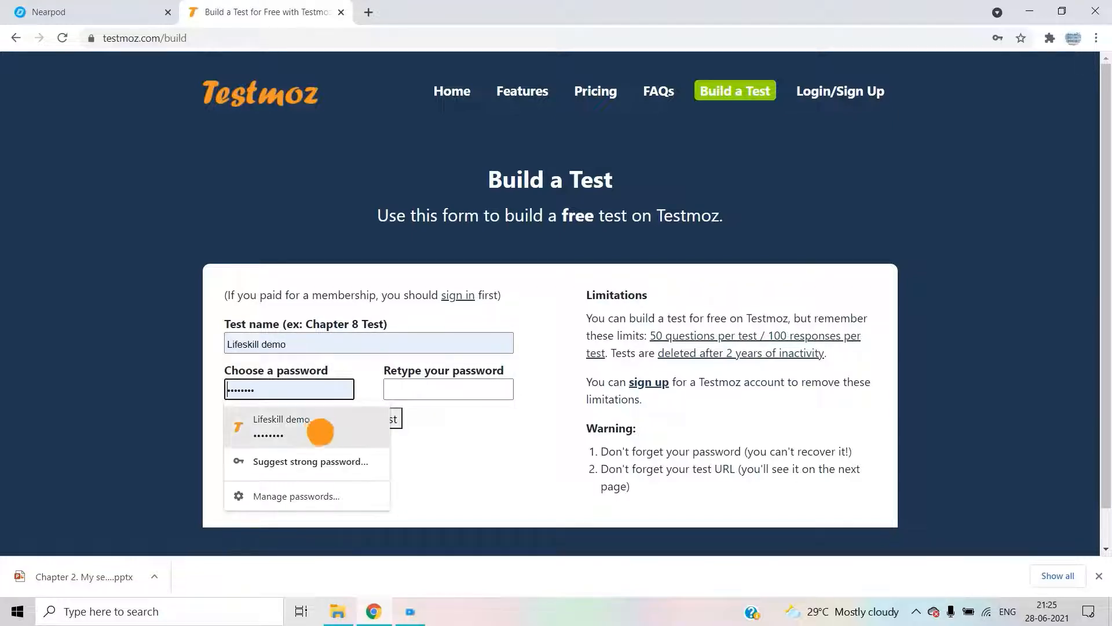
click(372, 417)
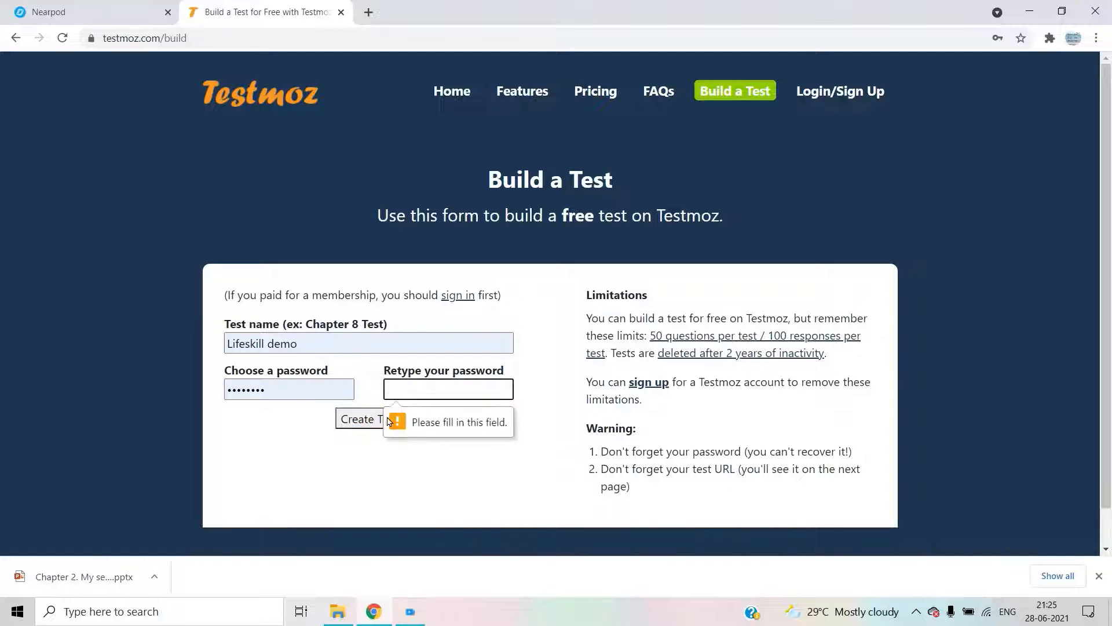
click(451, 376)
click(444, 389)
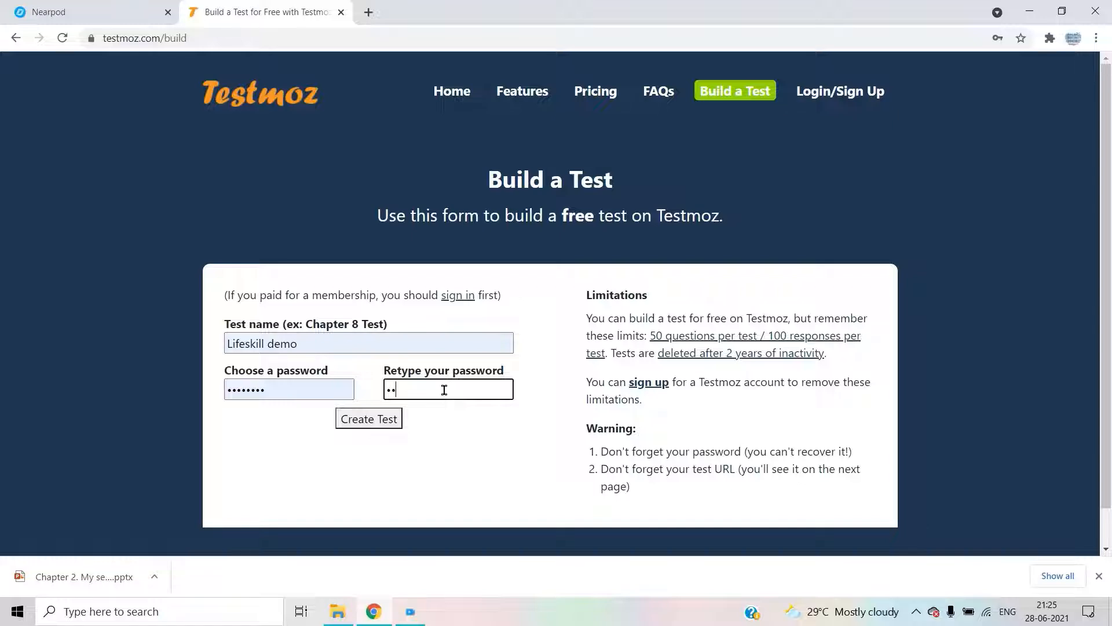
text(••••••••)
- Create the Lifeskill demo test and go to 'Adjust settings' from its dashboard
click(377, 421)
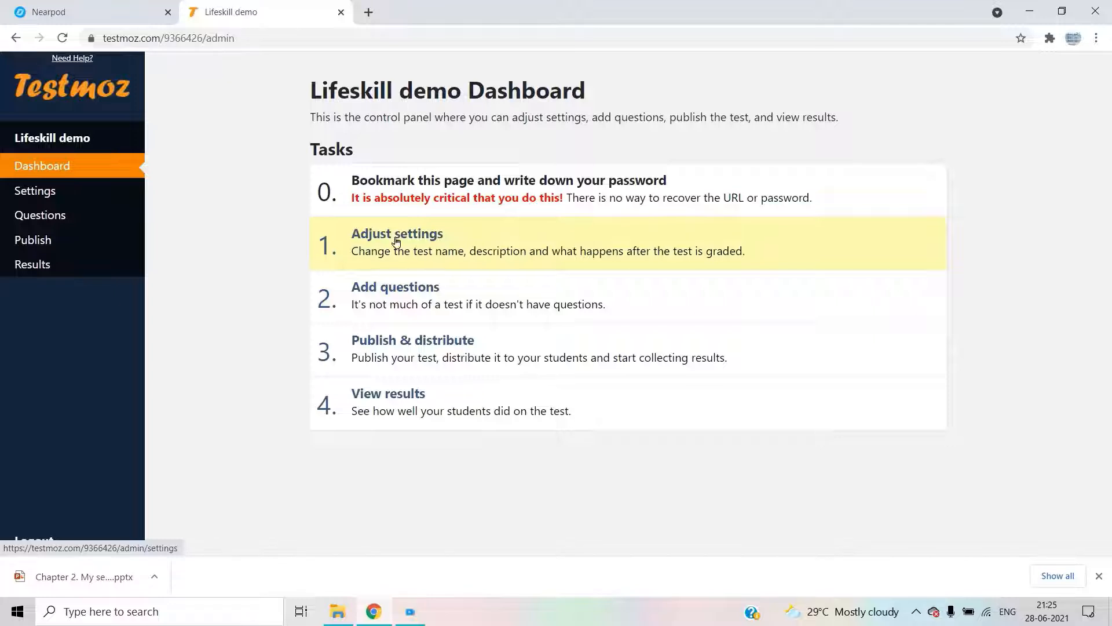
click(455, 247)
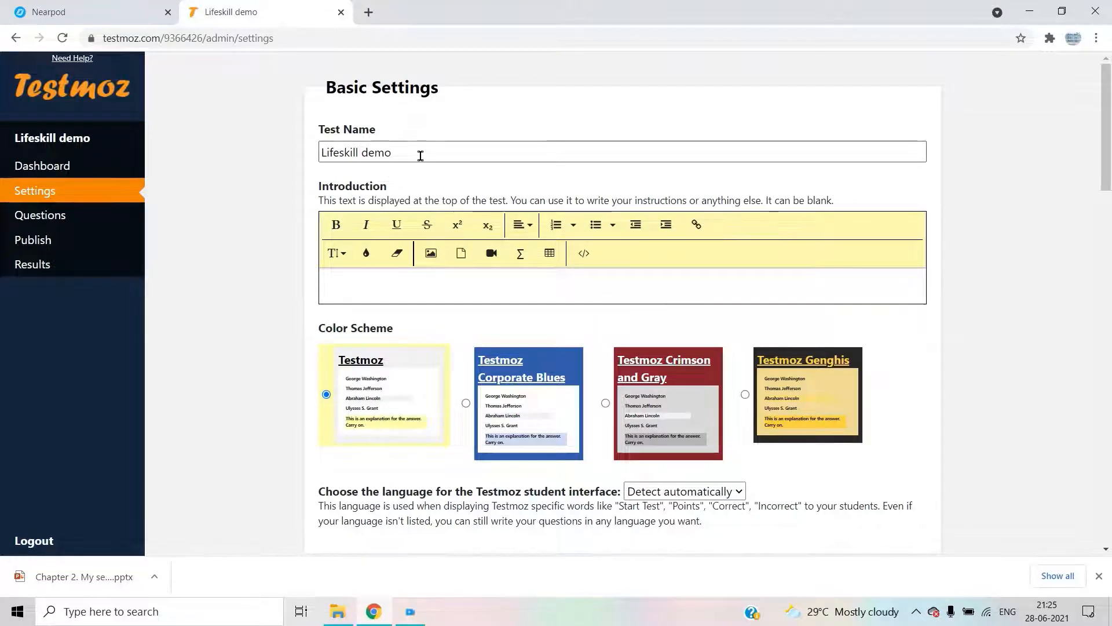
- Write 'Unit Test I' as the test introduction
click(386, 294)
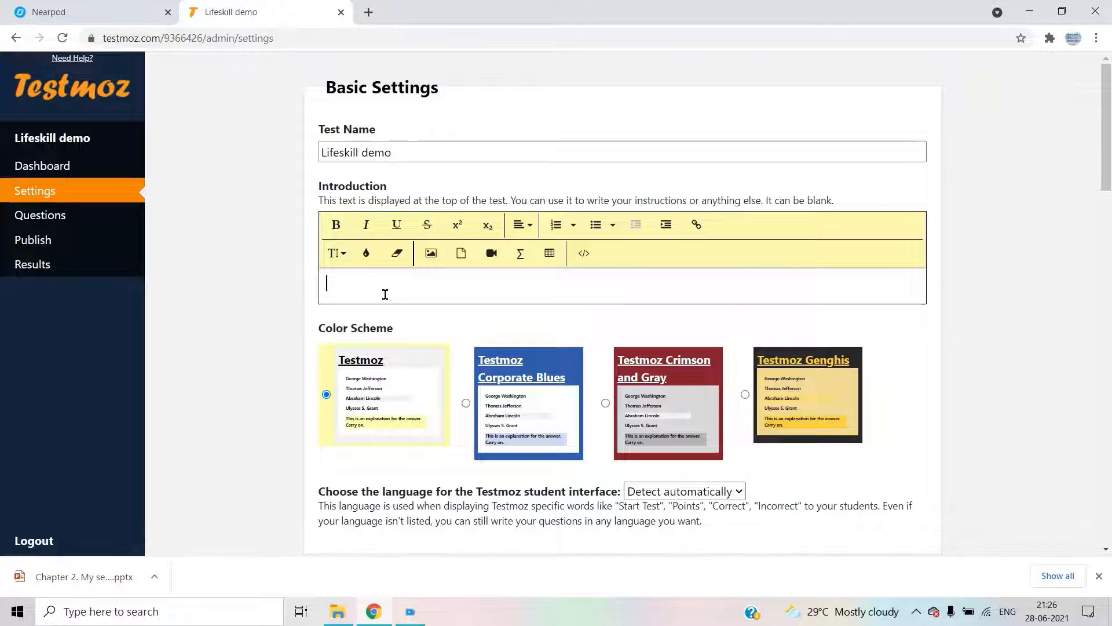
text(Unit )
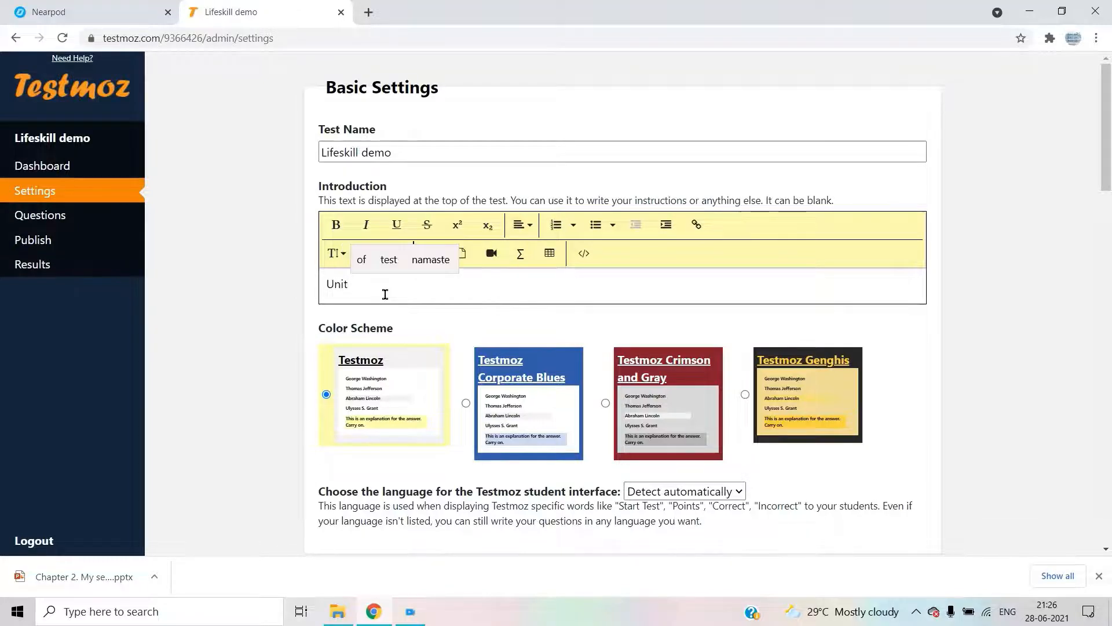
text(Test 1)
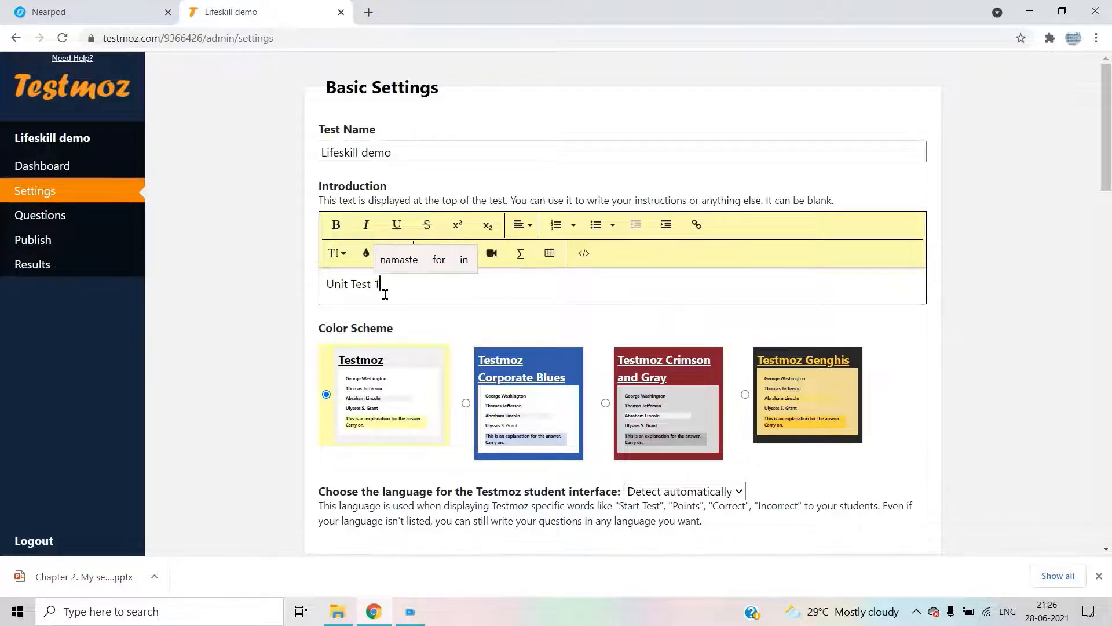
key(BackSpace)
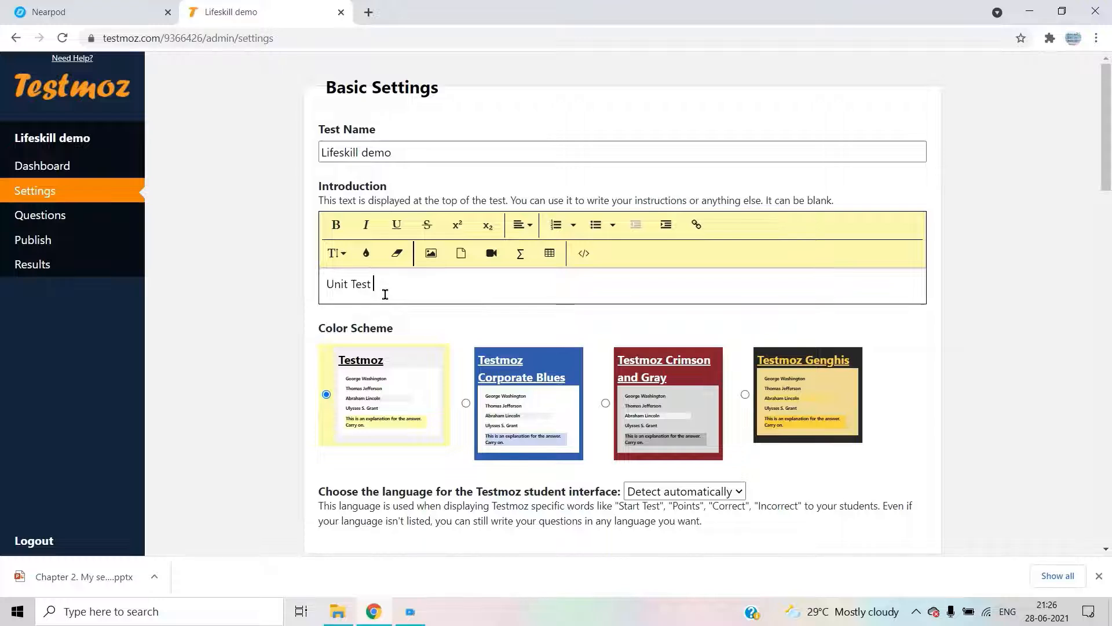
text(I)
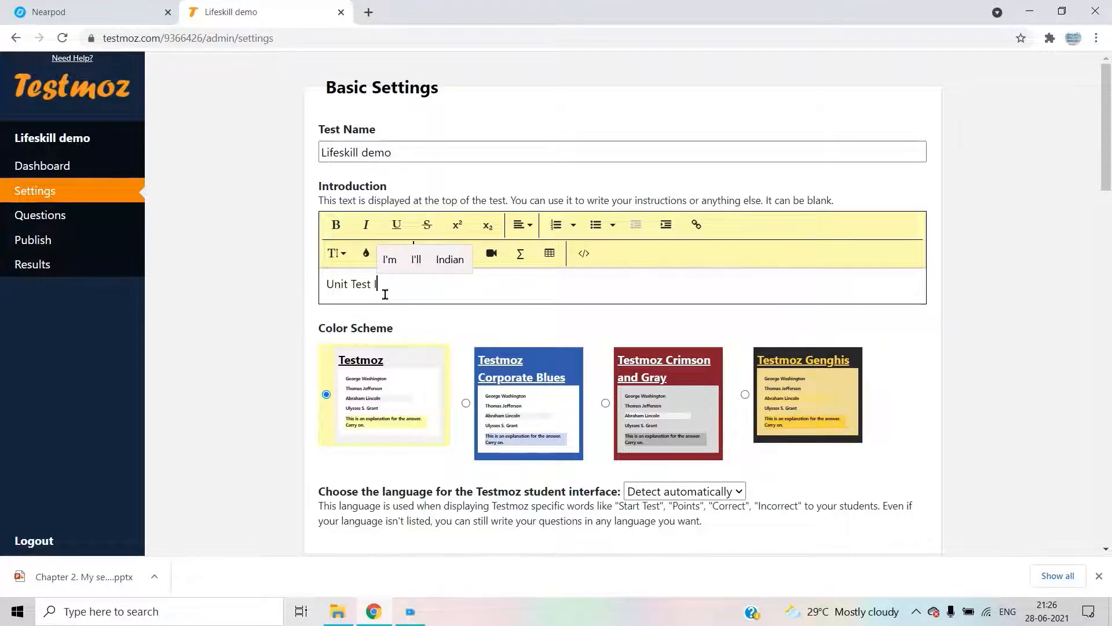
scroll(619, 329, down, 2)
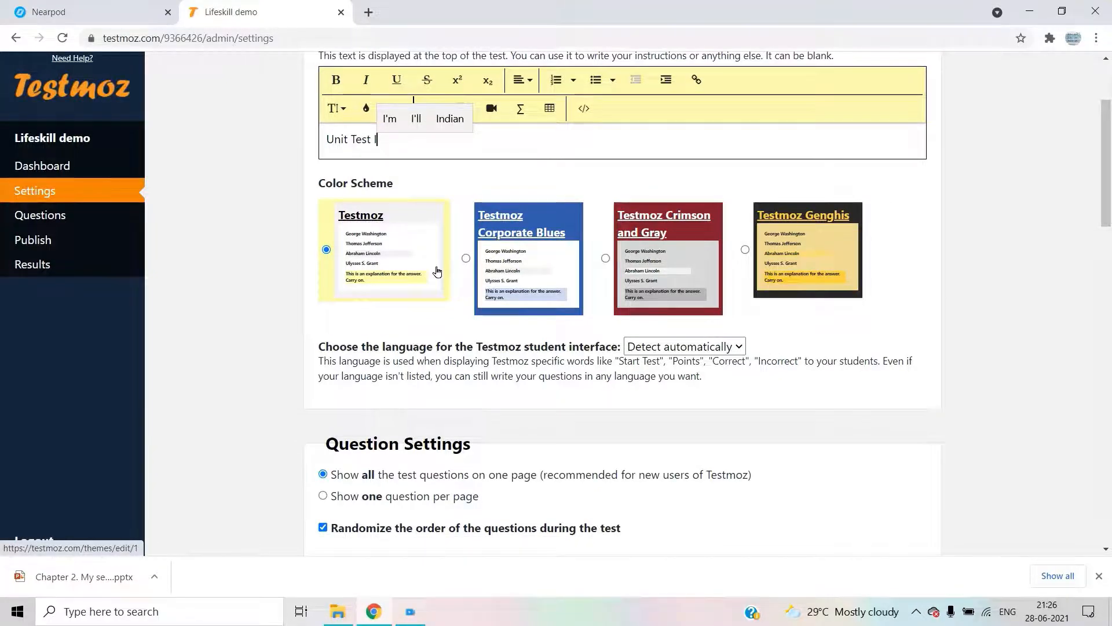
- Select the Crimson and Gray colour scheme and set the interface language to English
click(671, 280)
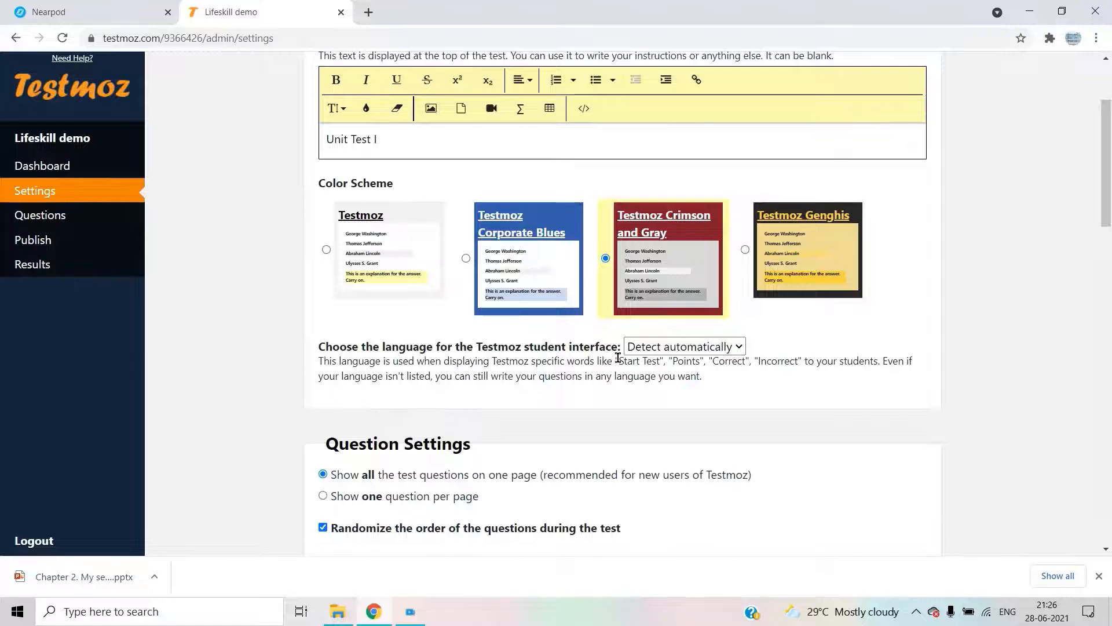
click(701, 347)
click(701, 348)
click(701, 348)
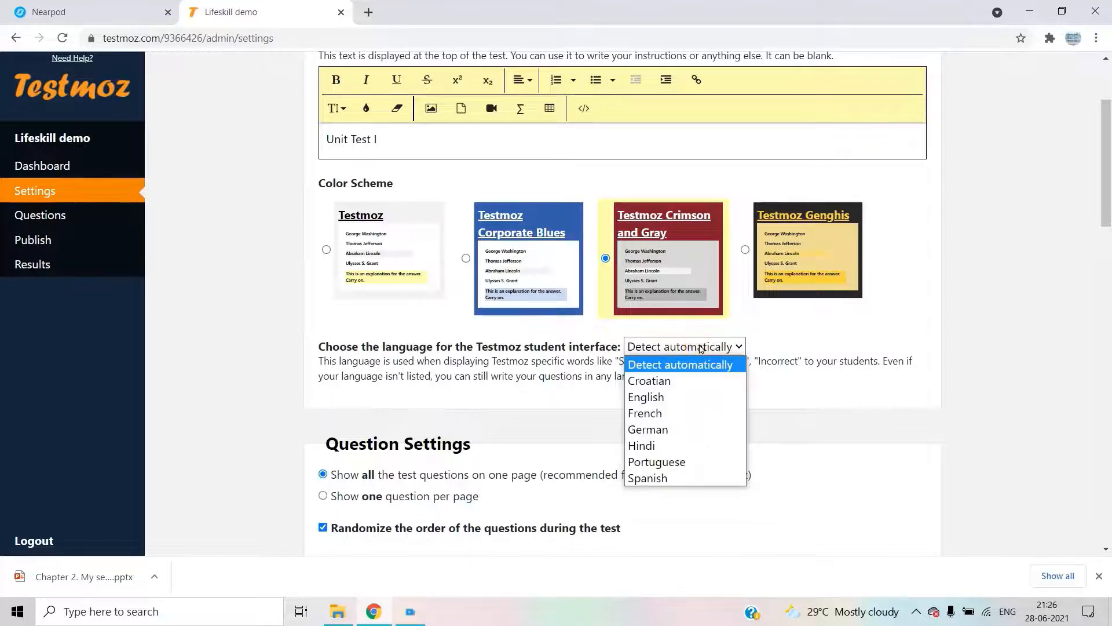
click(697, 396)
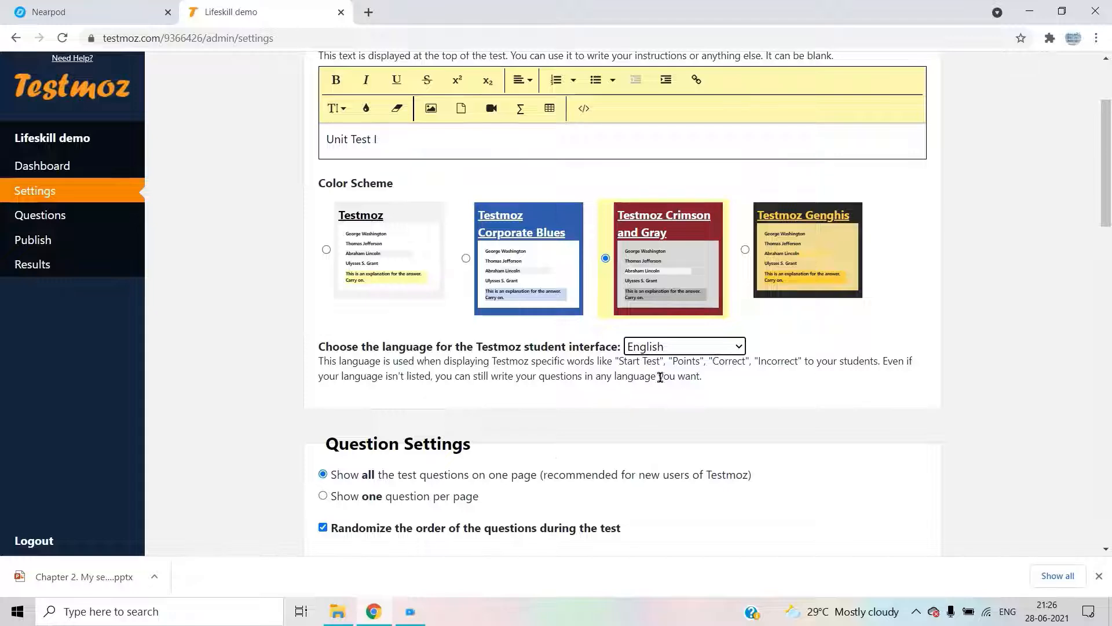
scroll(541, 456, down, 2)
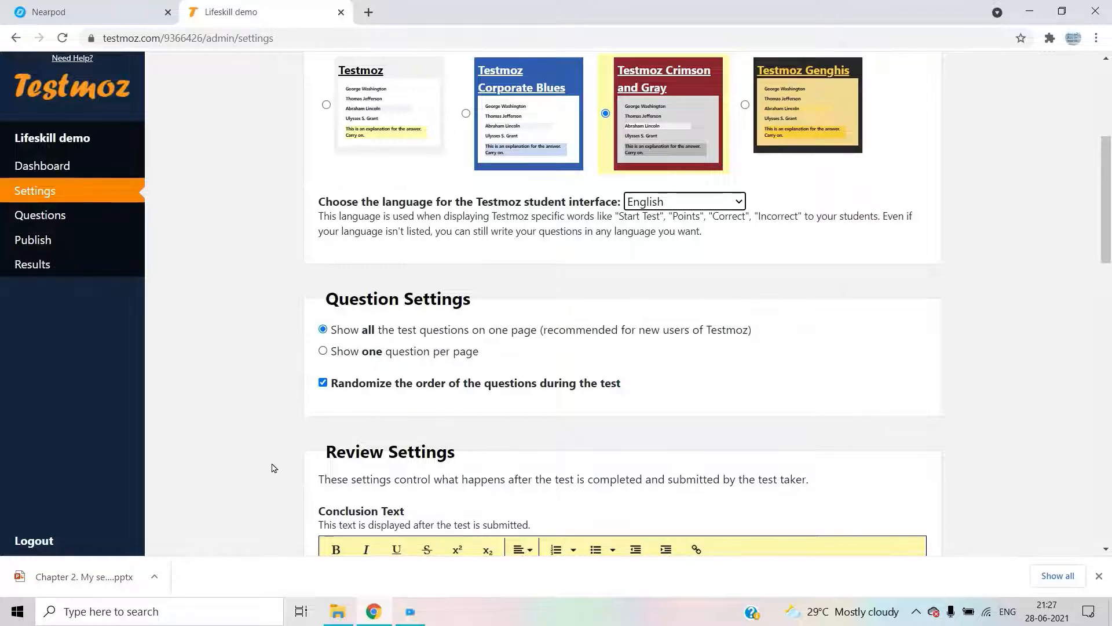
- Choose 'Show one question per page' and review the navigation and feedback options below
click(323, 352)
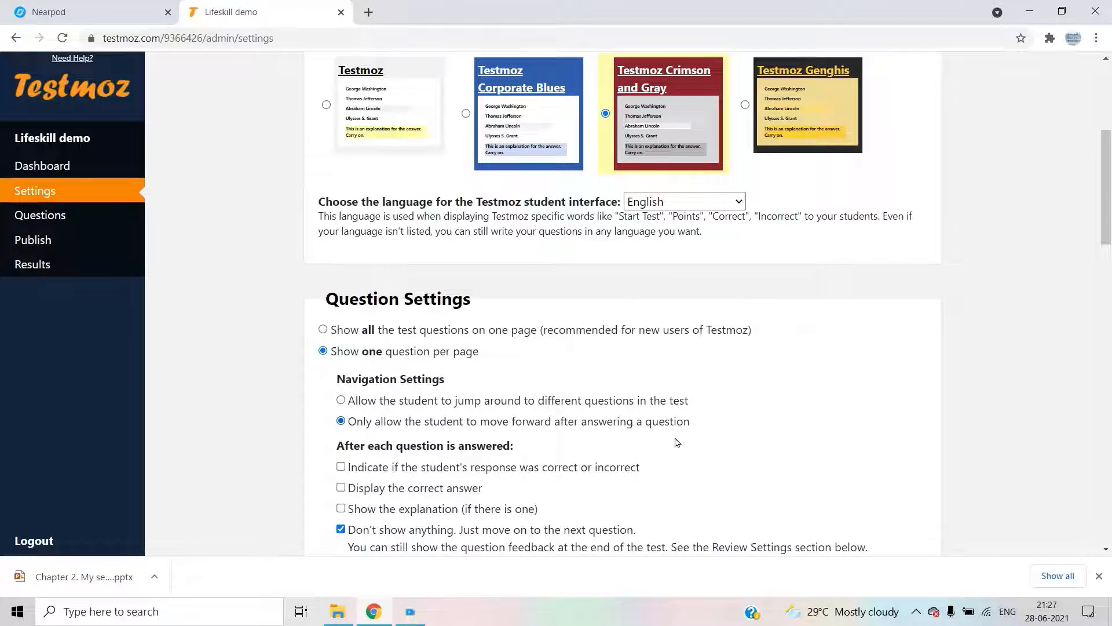
scroll(570, 440, down, 2)
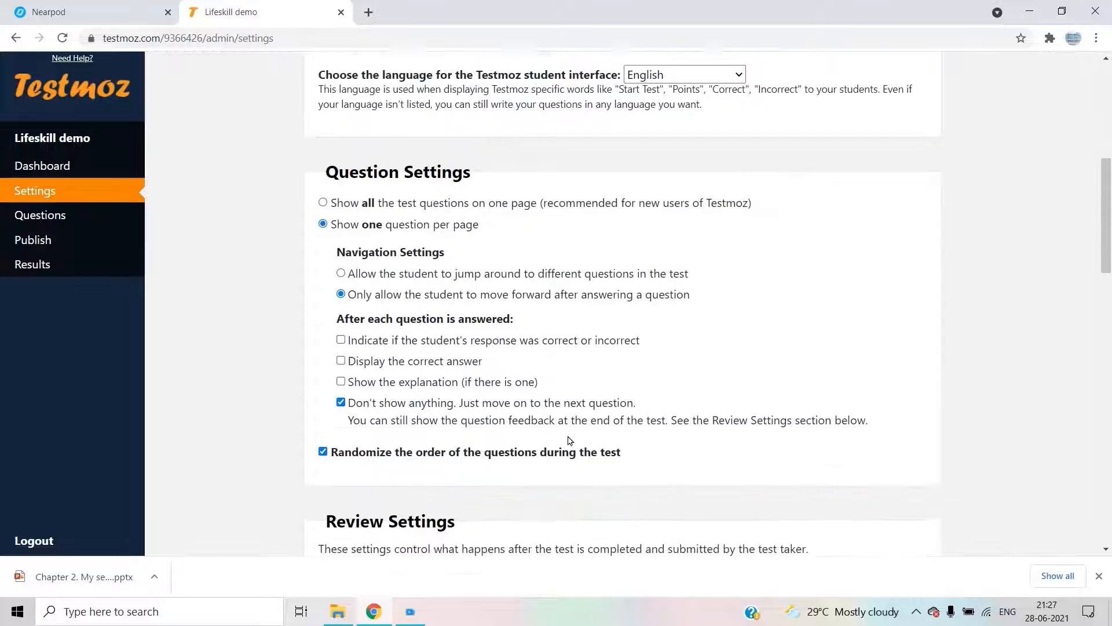
scroll(570, 440, down, 1)
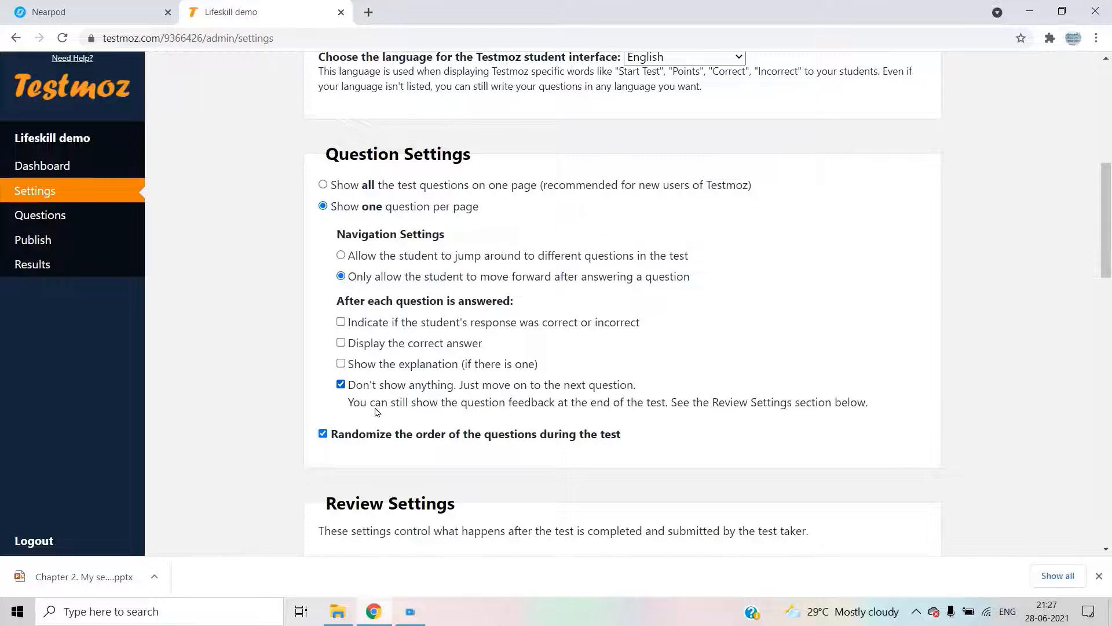
scroll(382, 410, down, 1)
scroll(382, 410, down, 2)
scroll(393, 400, down, 1)
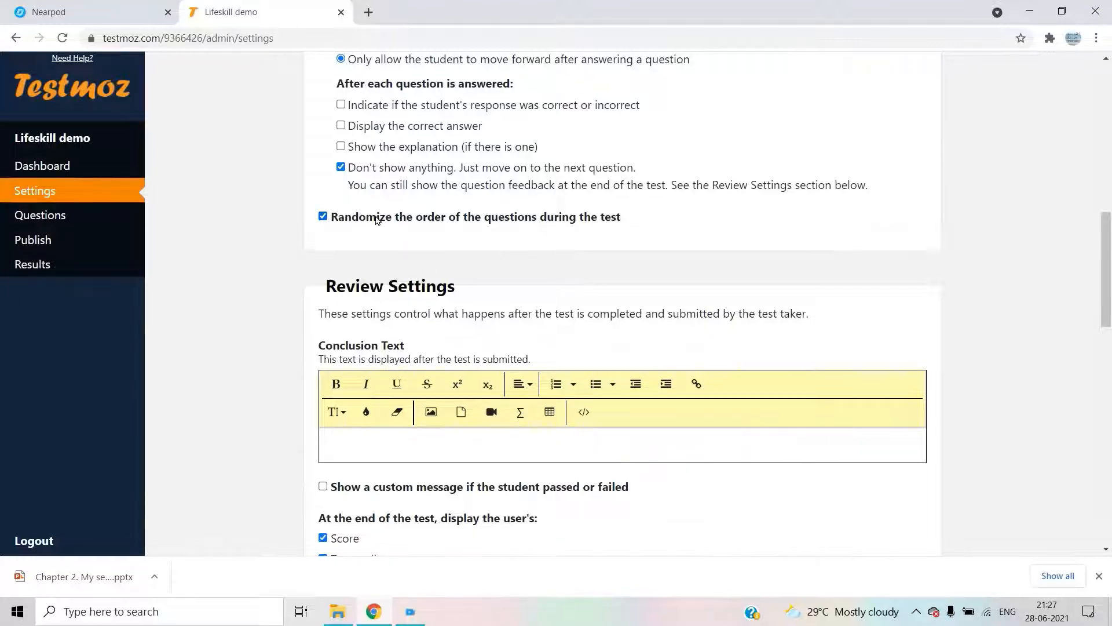
- Uncheck 'Randomize the order of the questions during the test' and scroll to Access Control
click(322, 216)
scroll(692, 348, down, 2)
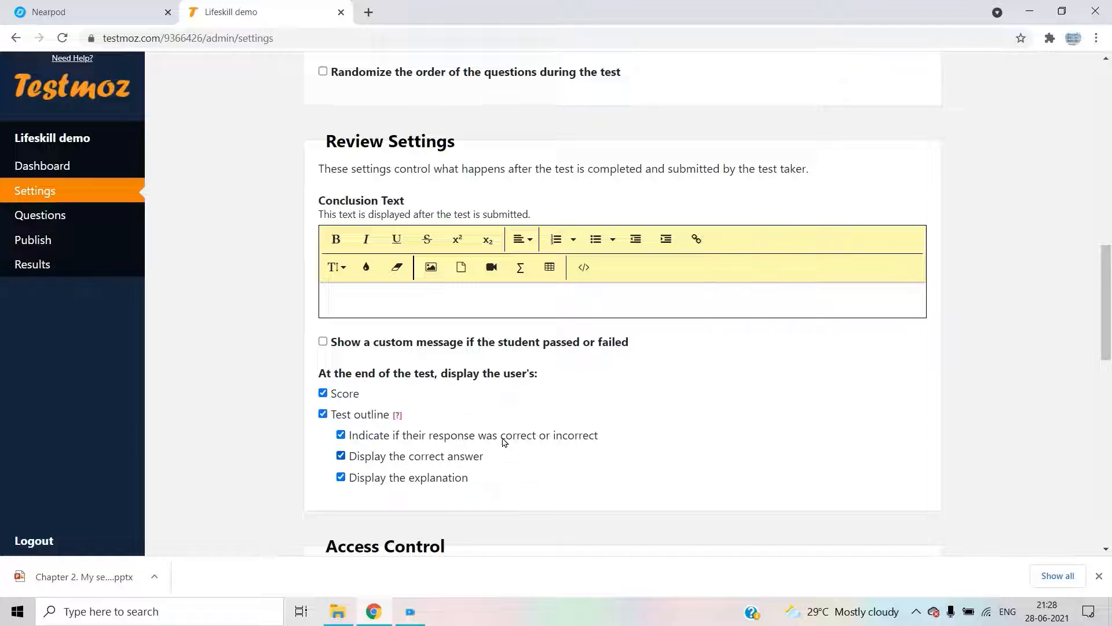
scroll(478, 475, down, 3)
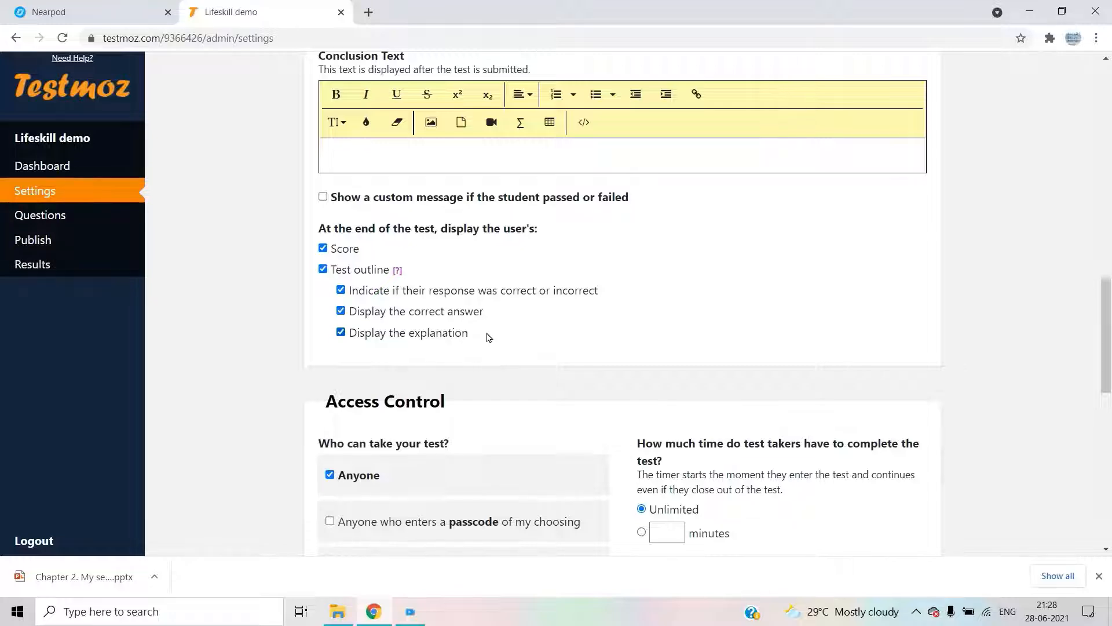
scroll(463, 400, down, 3)
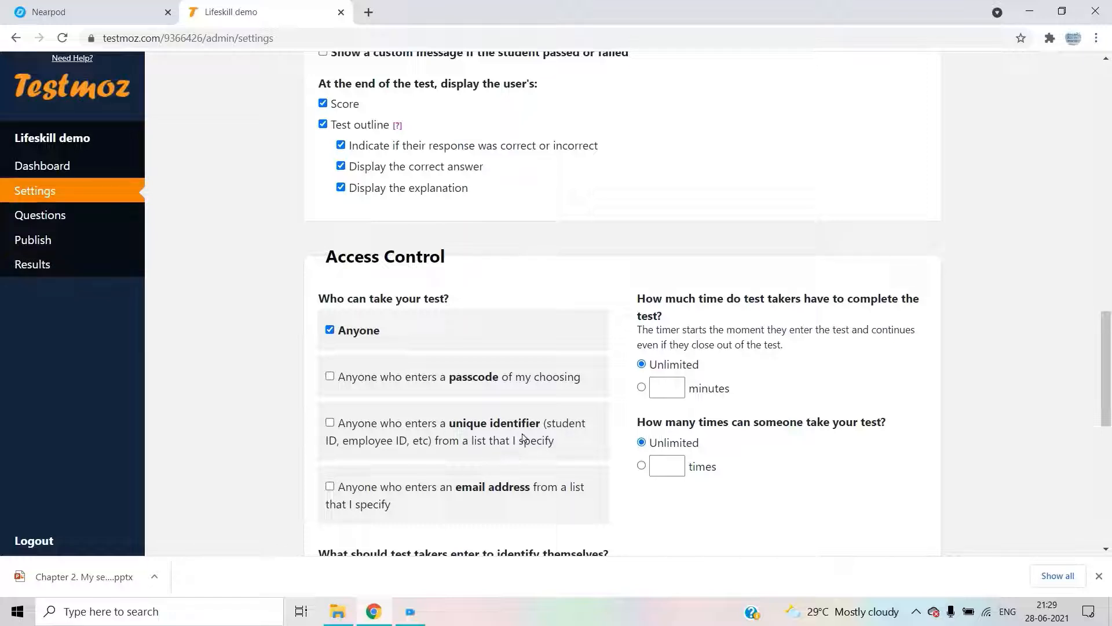
scroll(371, 521, down, 1)
scroll(371, 521, down, 1)
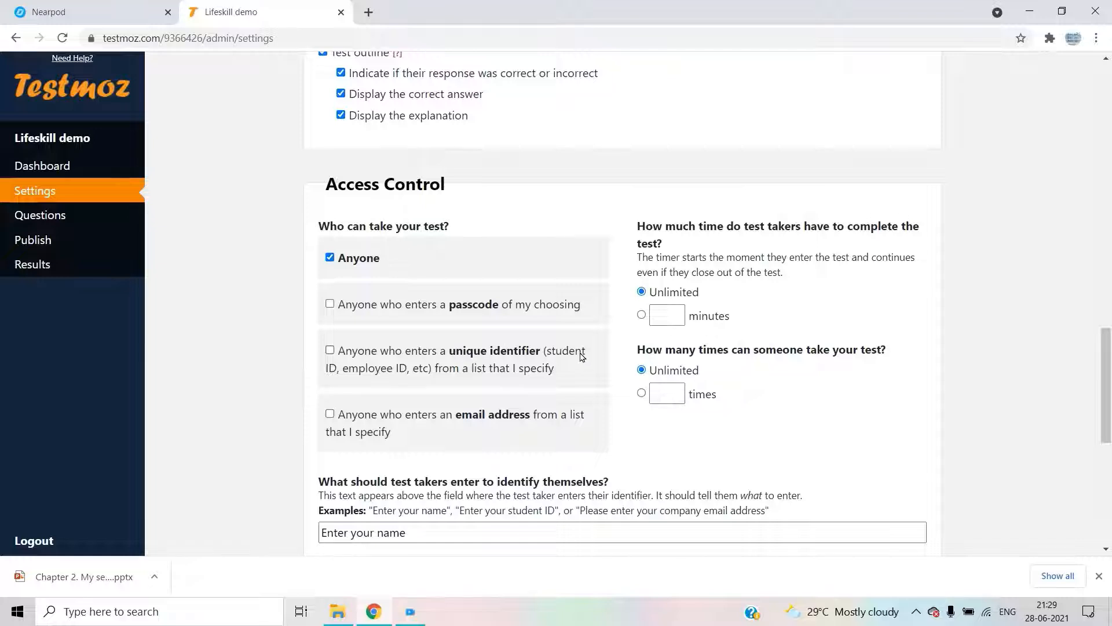
- Require a passcode to take the test, enter the chosen passcode, and select the attempt-limit option
click(330, 310)
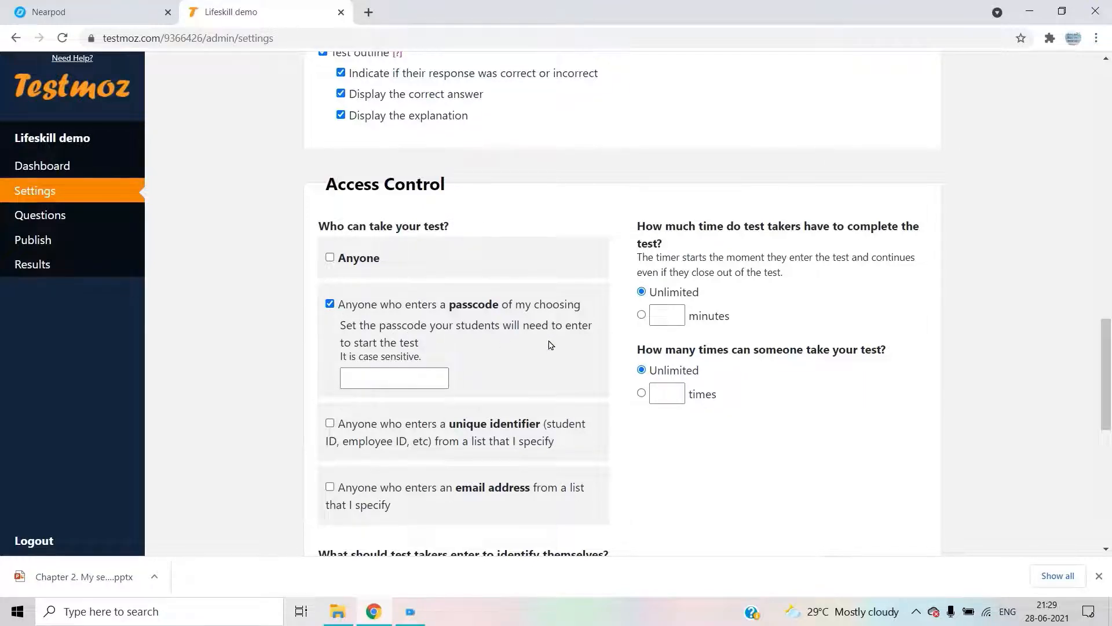
click(372, 371)
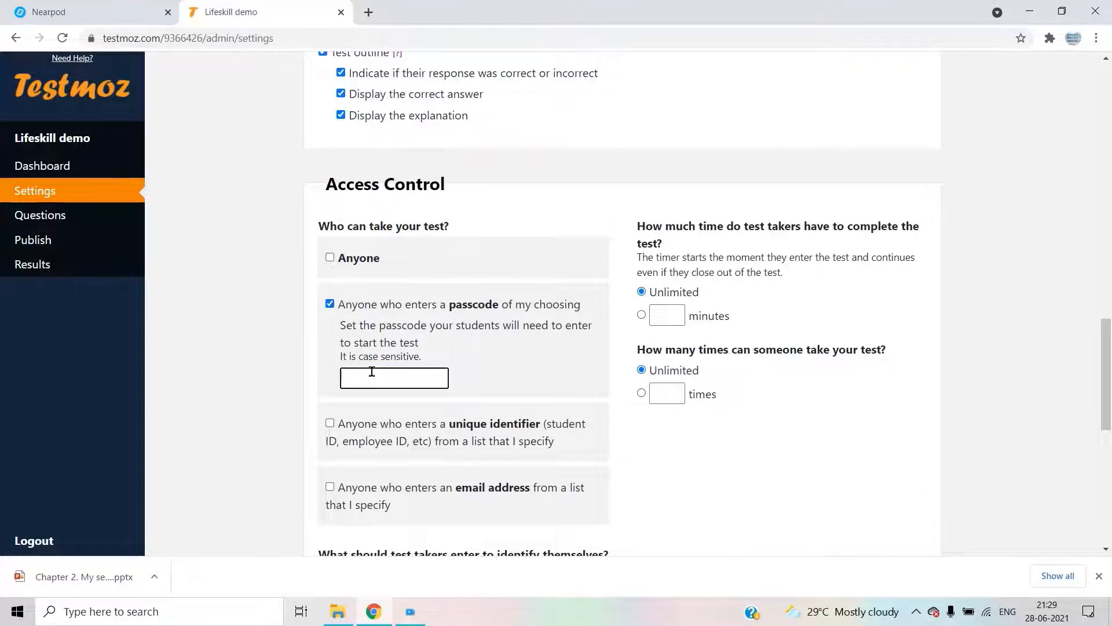
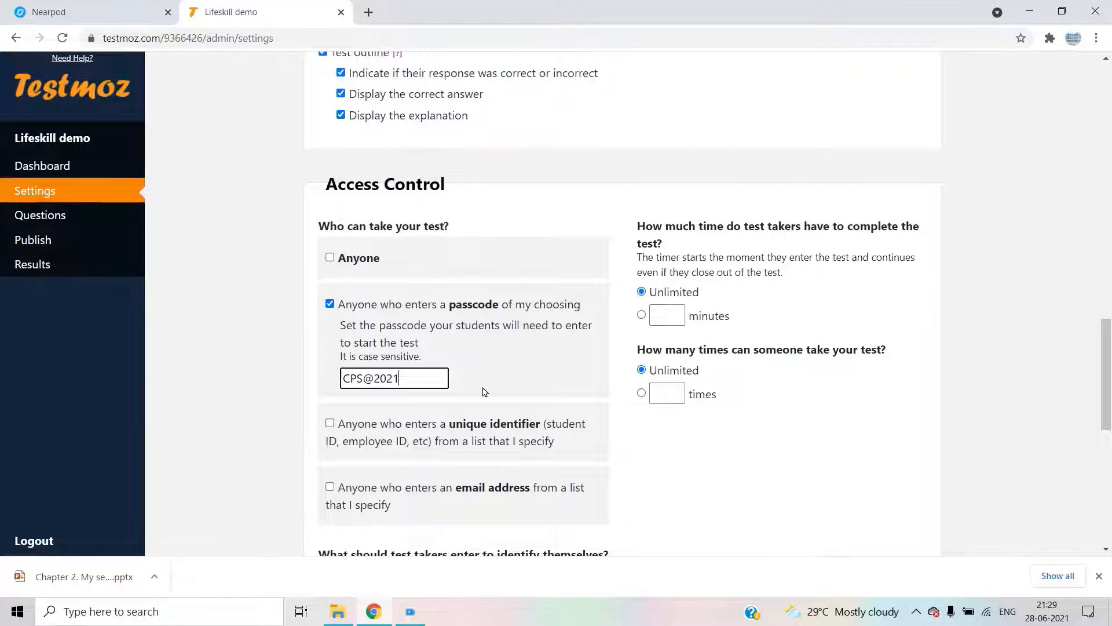
scroll(477, 397, down, 1)
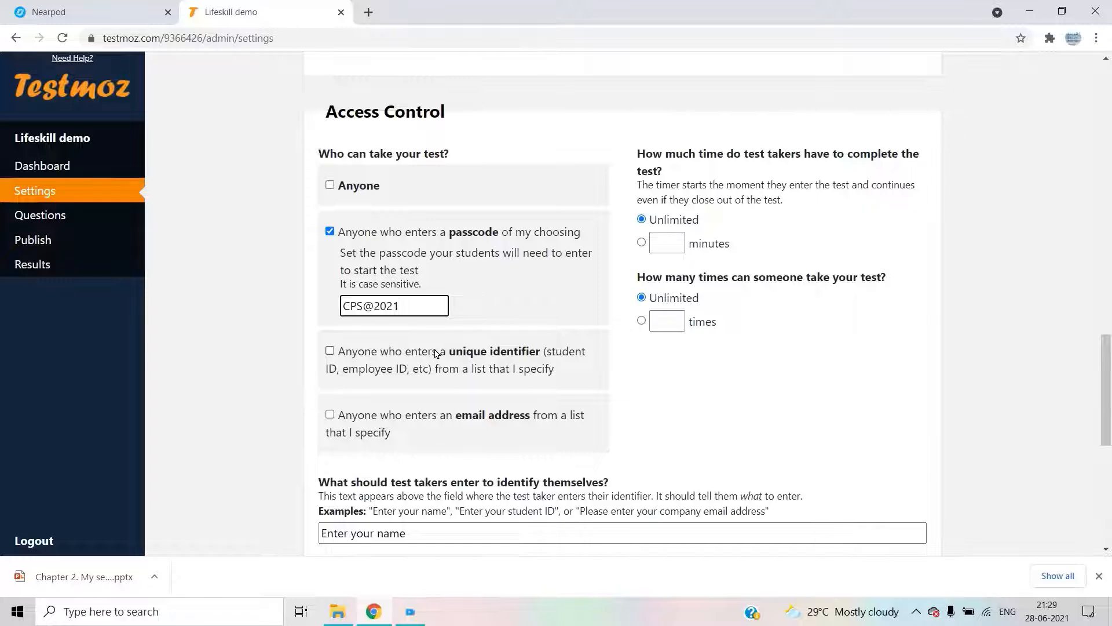
scroll(437, 363, down, 1)
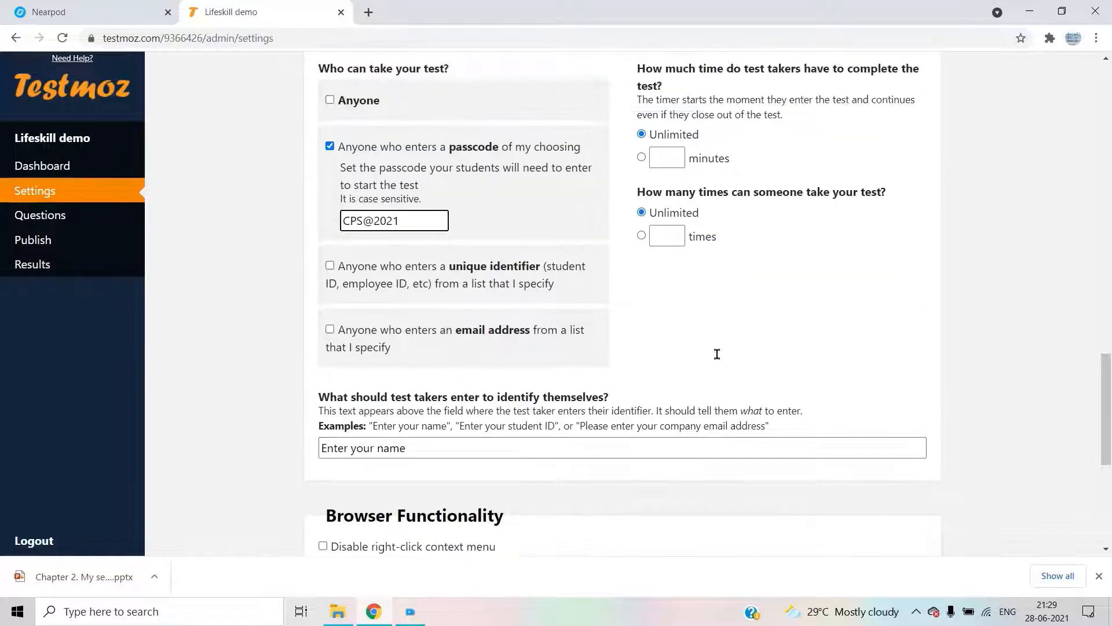
scroll(718, 354, up, 3)
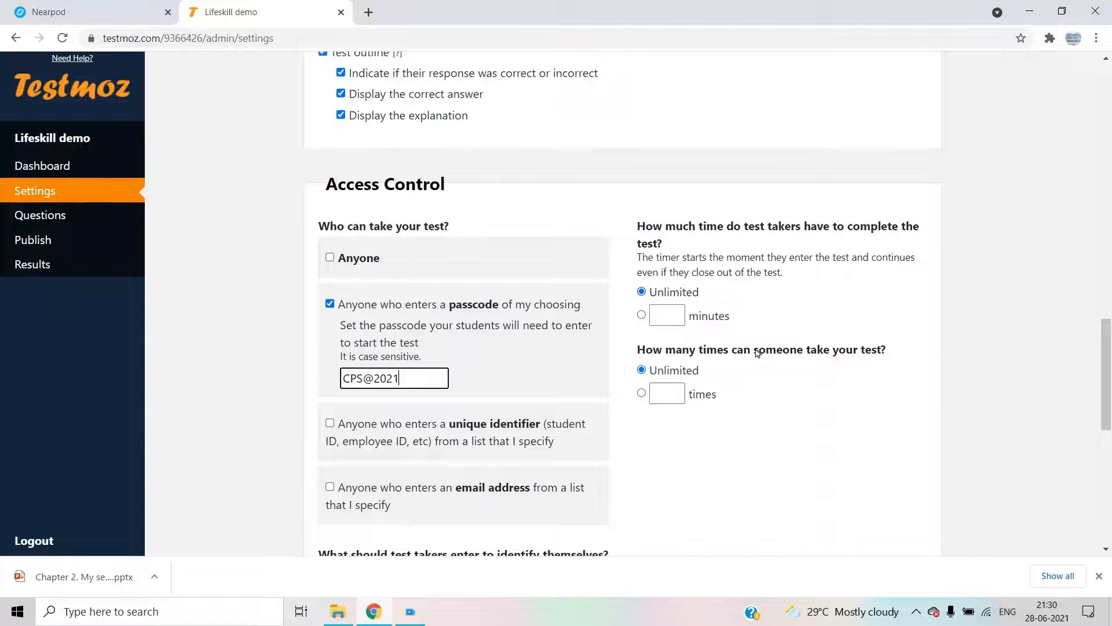
click(642, 394)
- Limit each person to taking the test 1 time, then focus the identifier prompt field
click(672, 392)
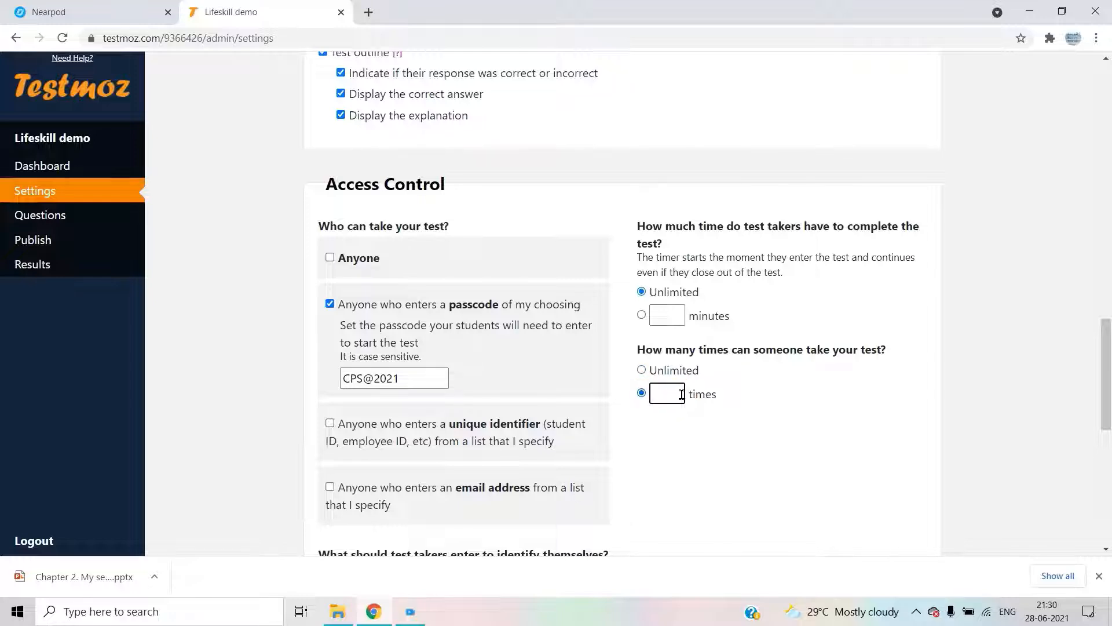
text(1)
scroll(691, 475, down, 2)
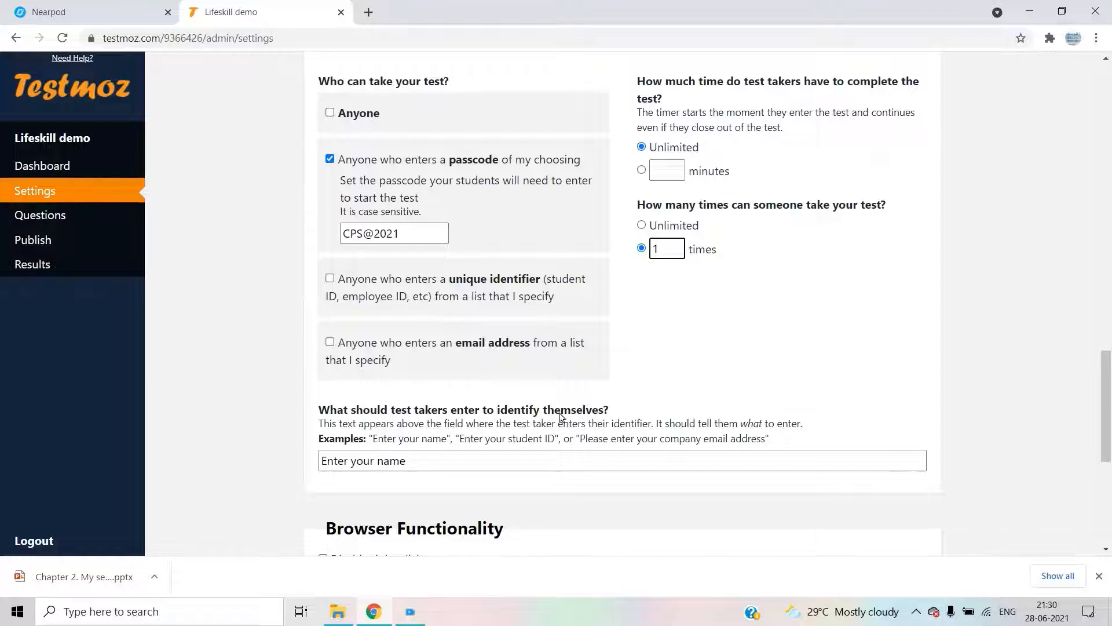
click(585, 464)
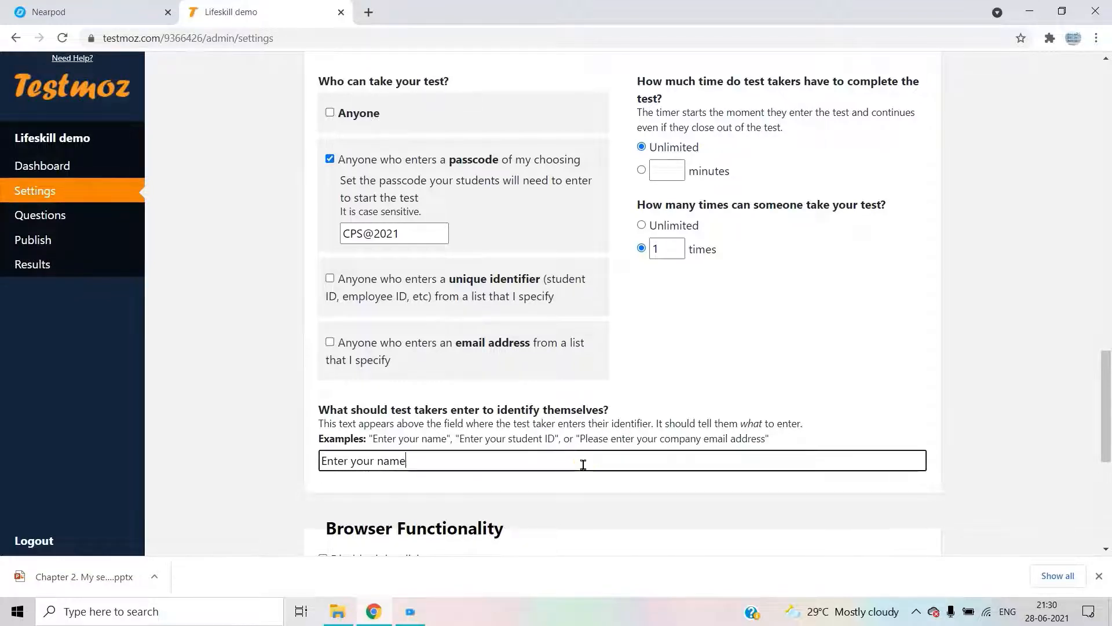
scroll(591, 462, down, 2)
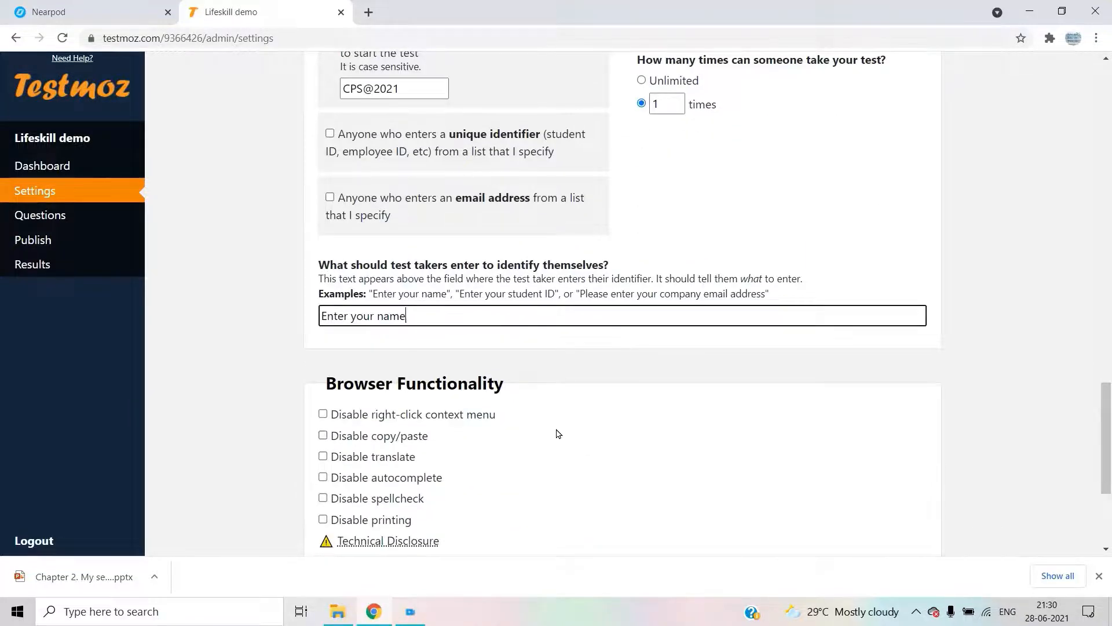
scroll(556, 435, down, 1)
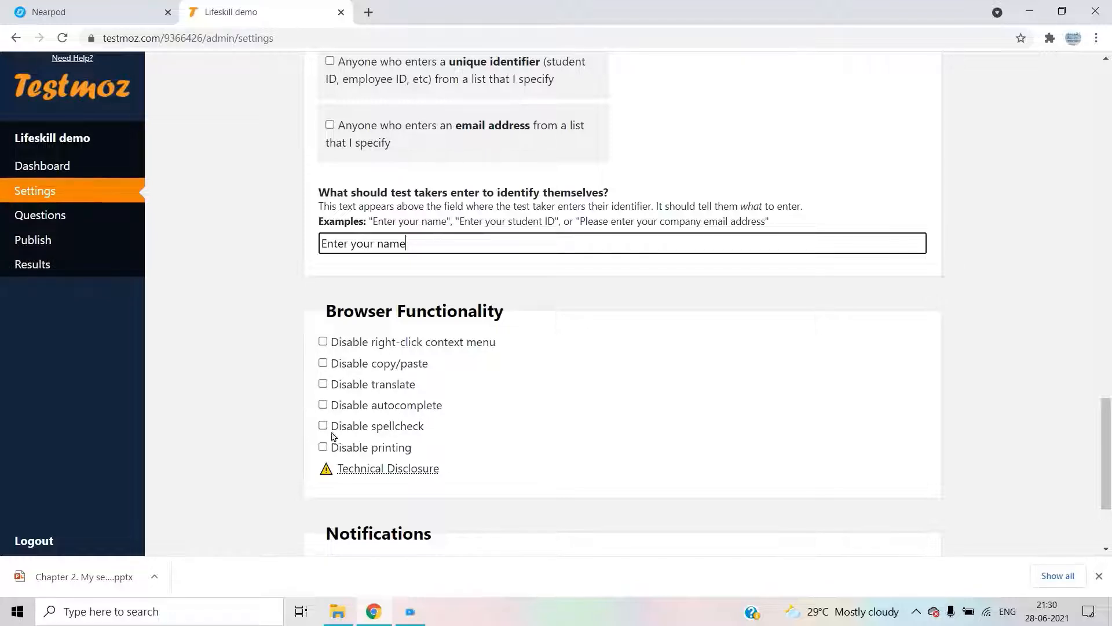
scroll(325, 448, down, 3)
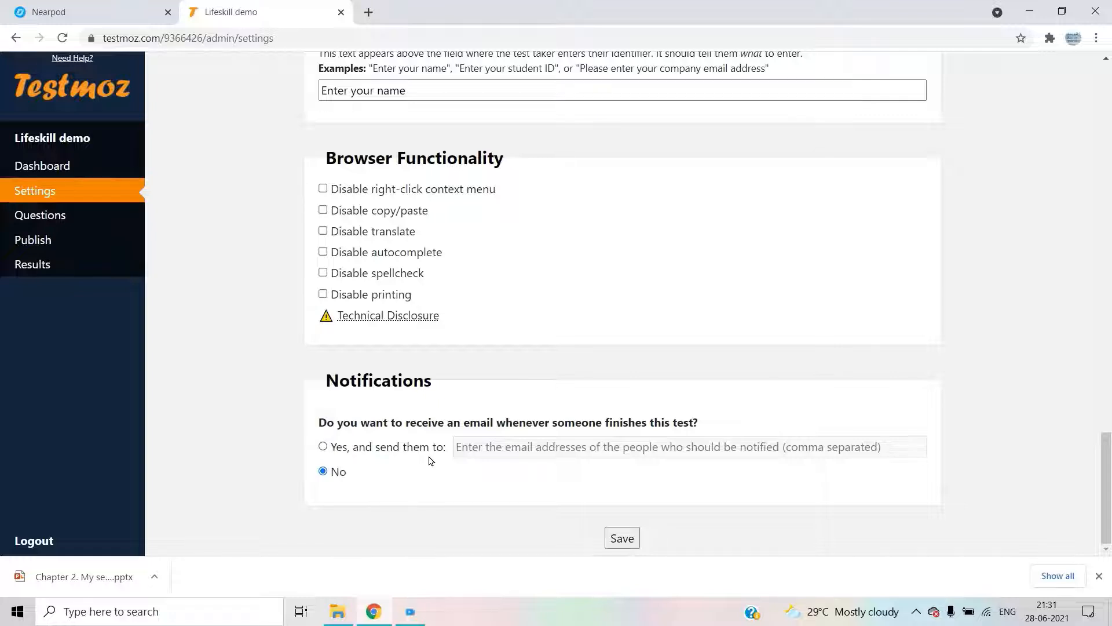
click(523, 451)
click(571, 442)
- Save the settings and insert a graded Multiple choice (choose one) question
click(628, 541)
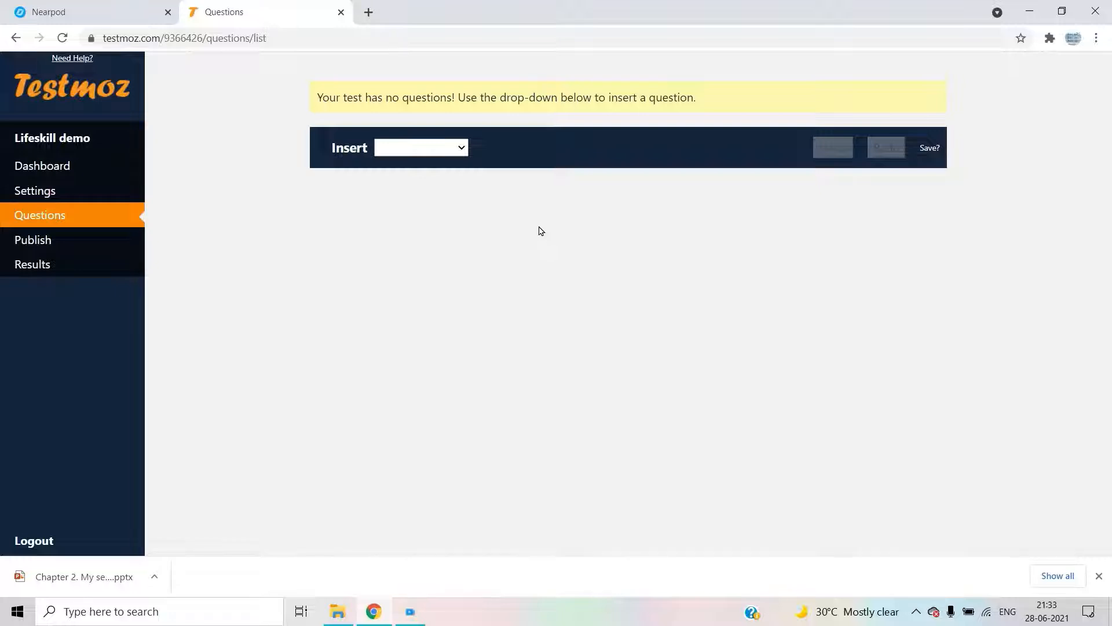
click(436, 152)
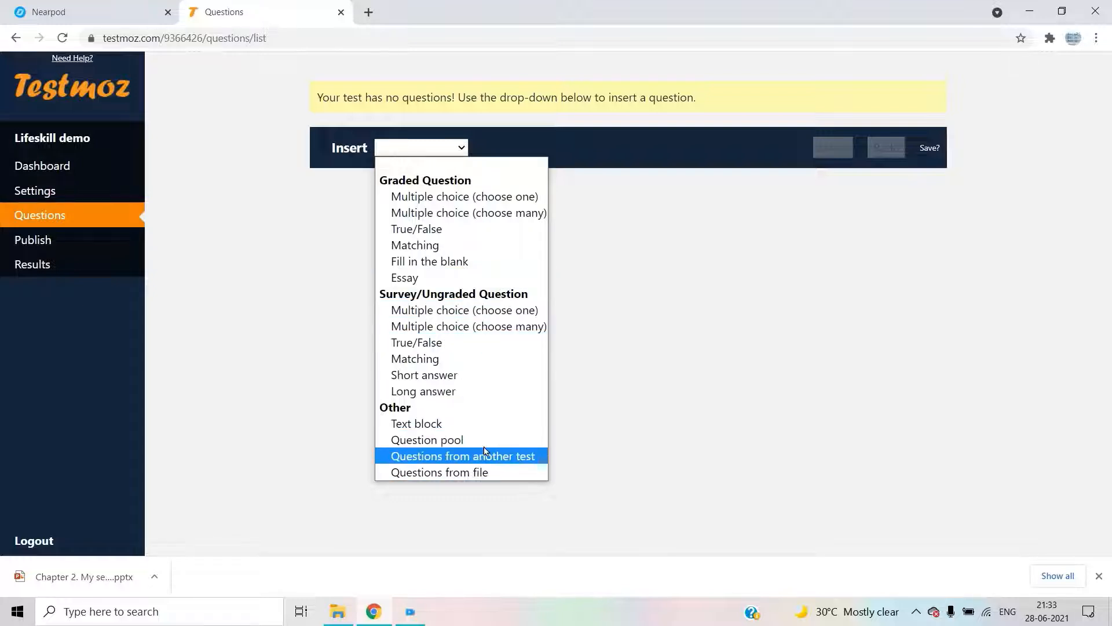
click(502, 196)
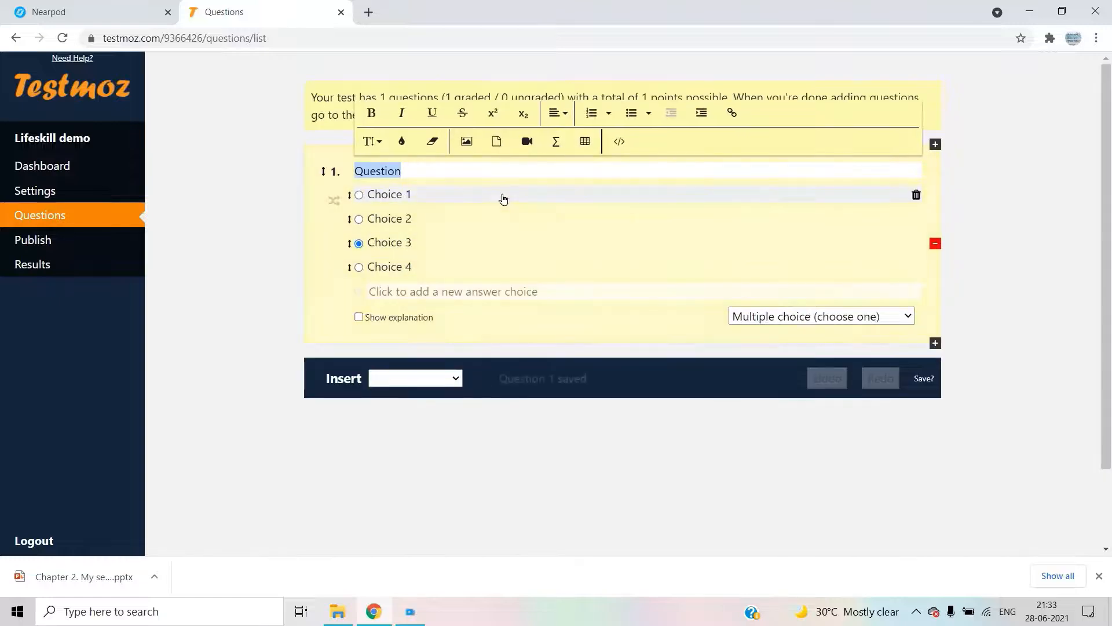
- Enter the question text 'Where do we get water?' and make it bold
click(442, 167)
click(439, 167)
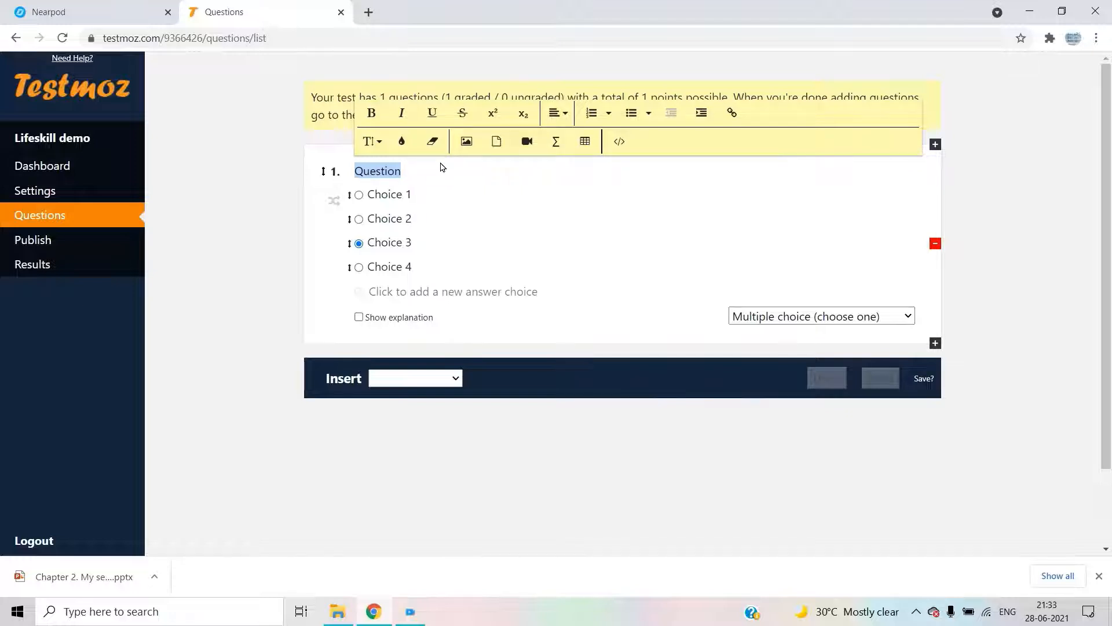
text(Wher)
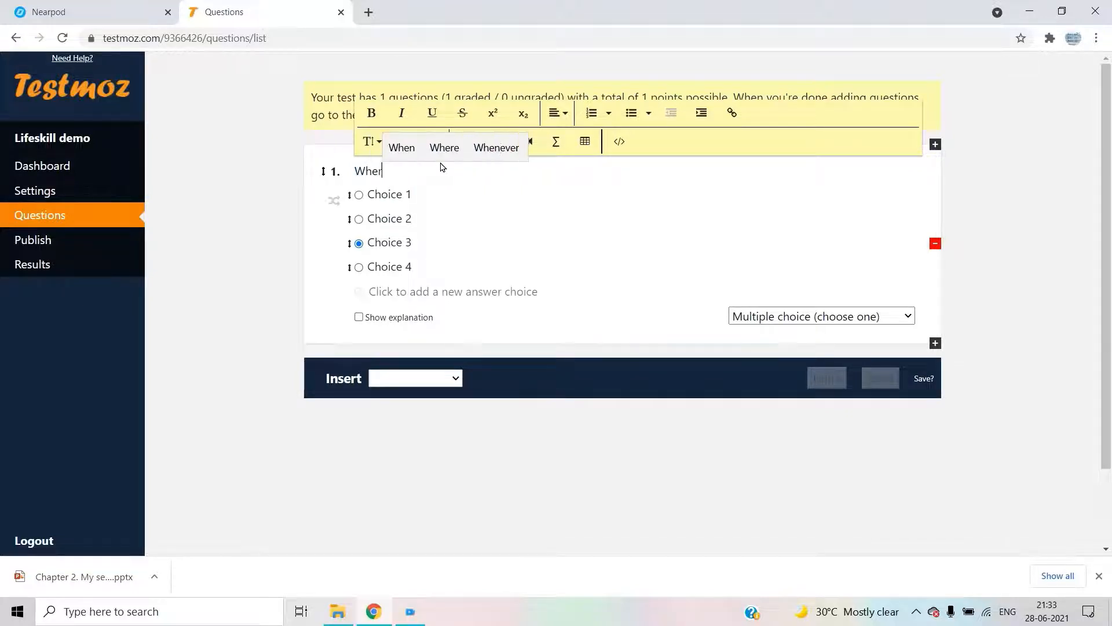
text(e do w)
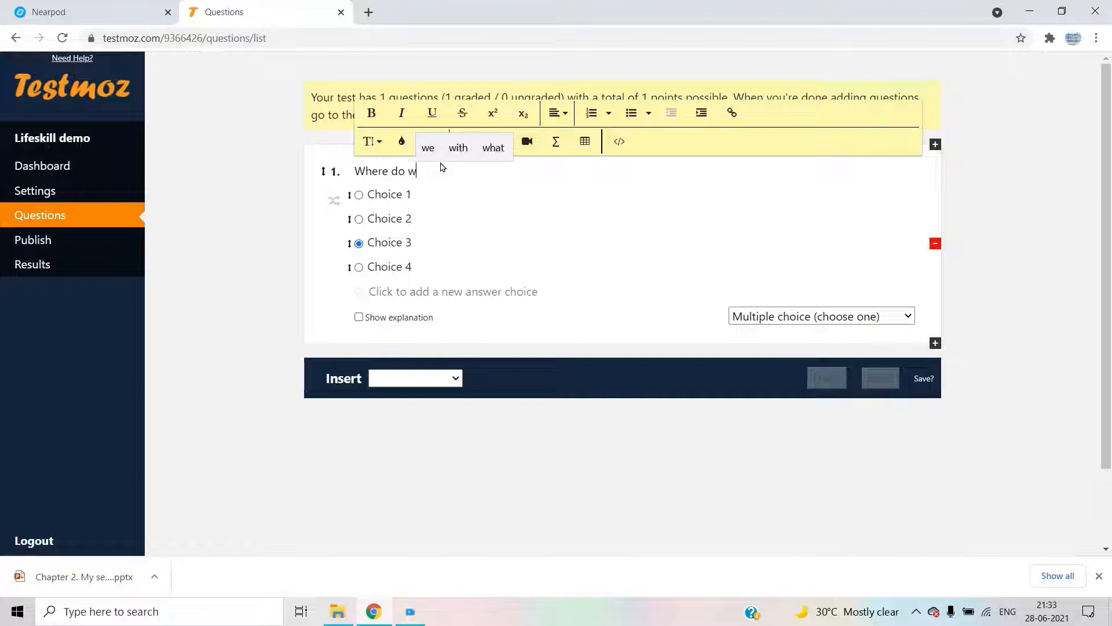
text(e get )
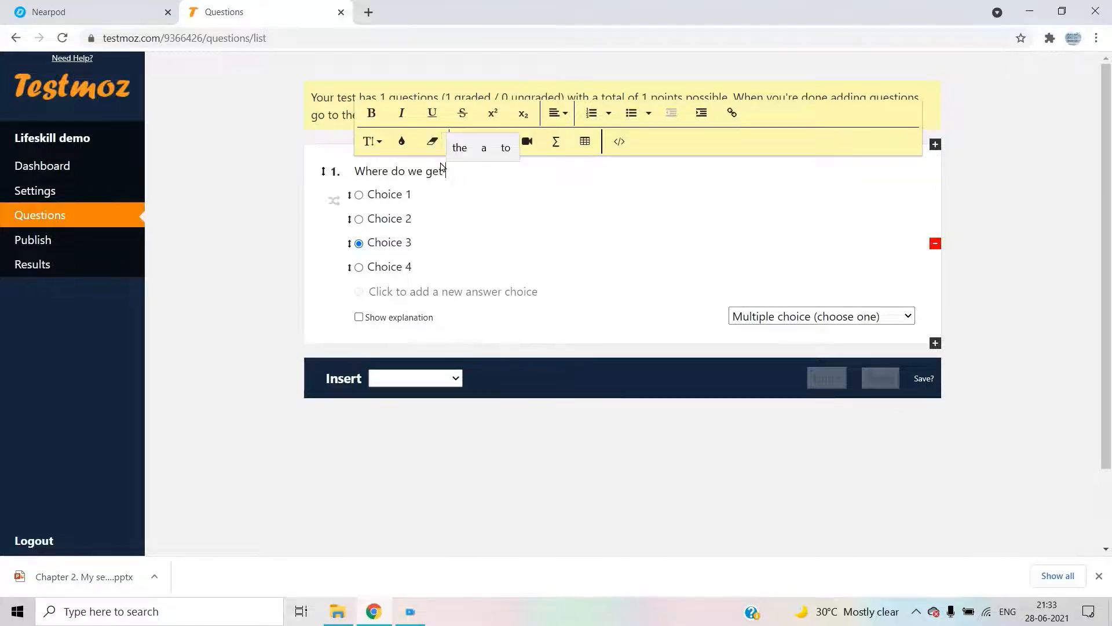
text(water)
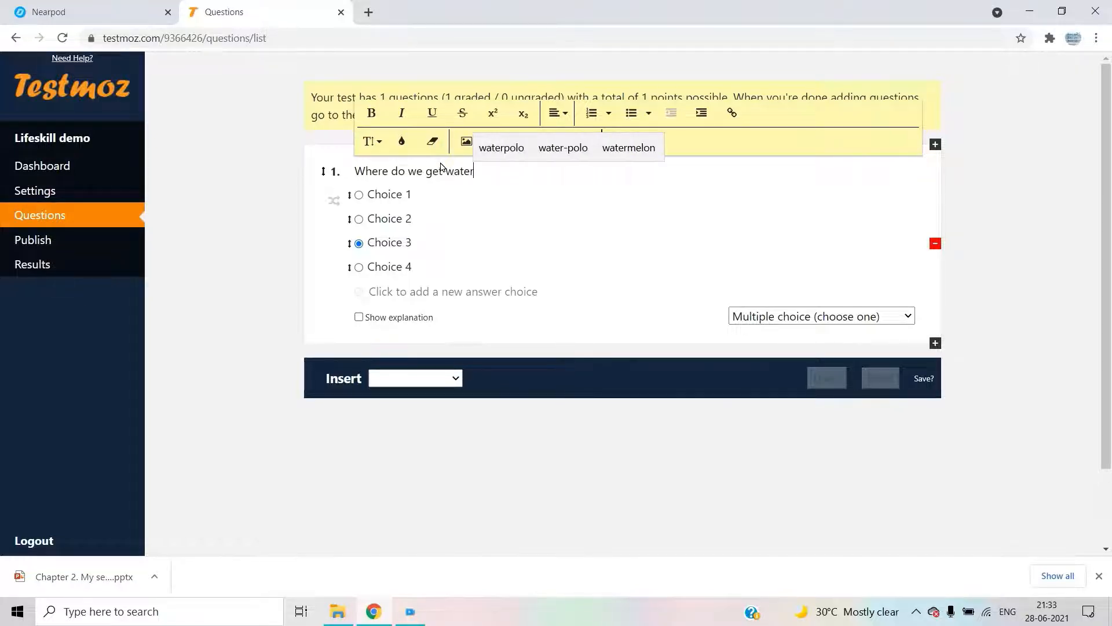
text(?)
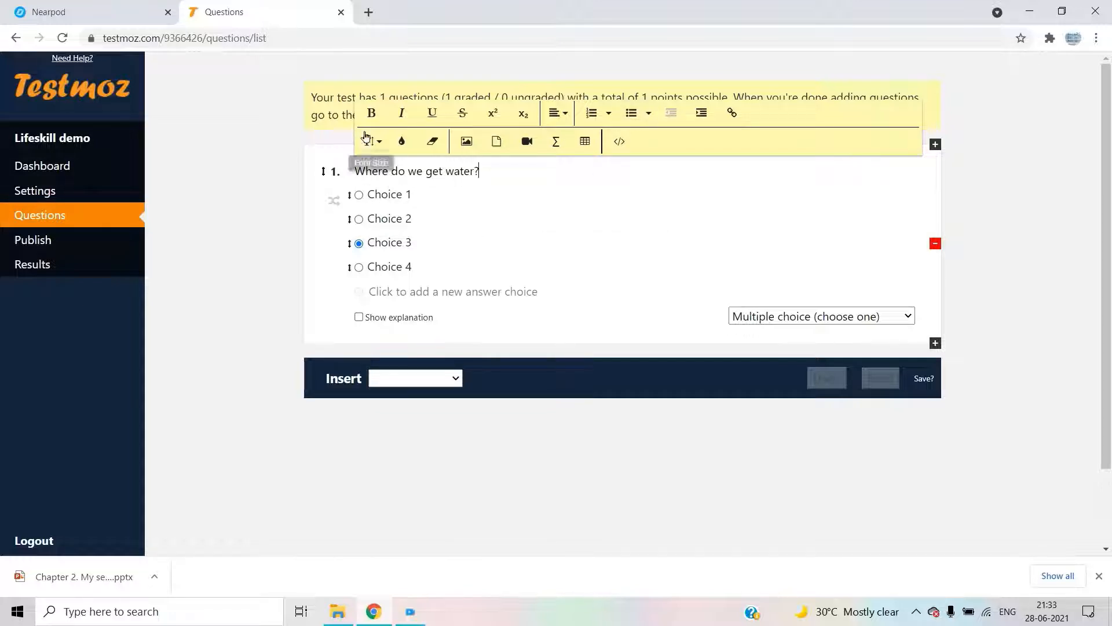
click(372, 112)
click(456, 176)
drag(481, 171, 328, 174)
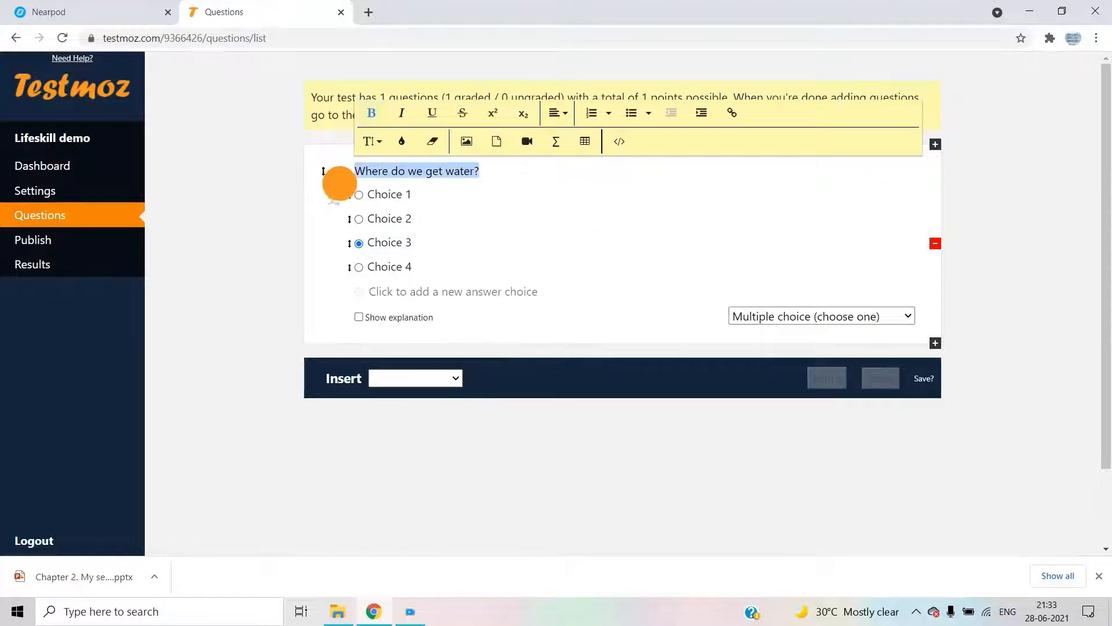
click(371, 112)
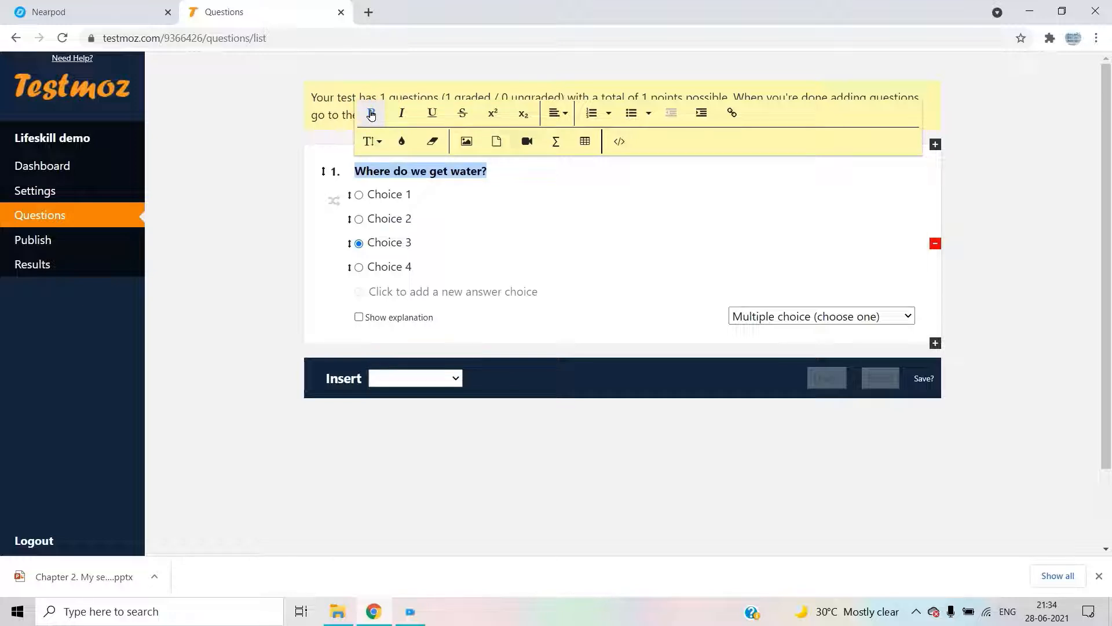
- Fill in answer choices hotel, park and well, and delete the unused fourth choice
click(460, 200)
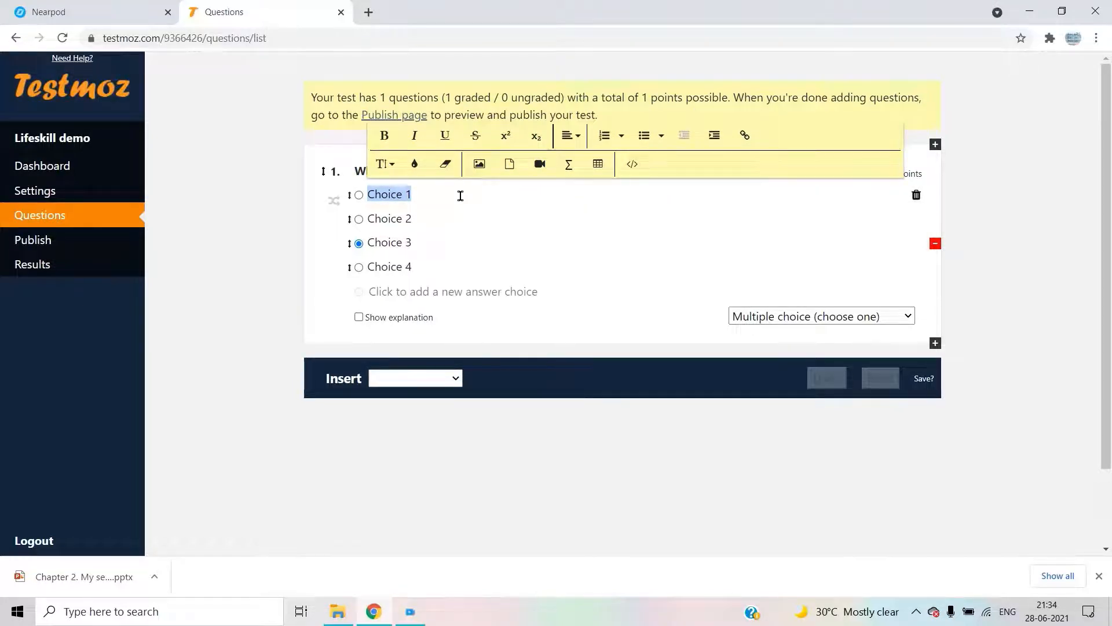
text(we)
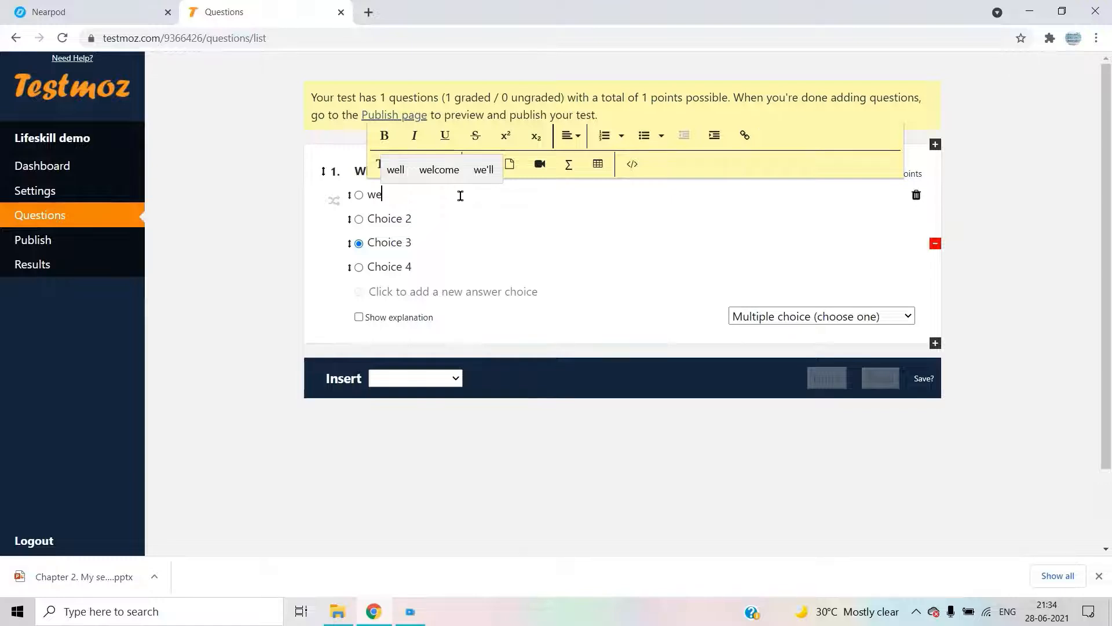
key(BackSpace)
key(BackSpace)
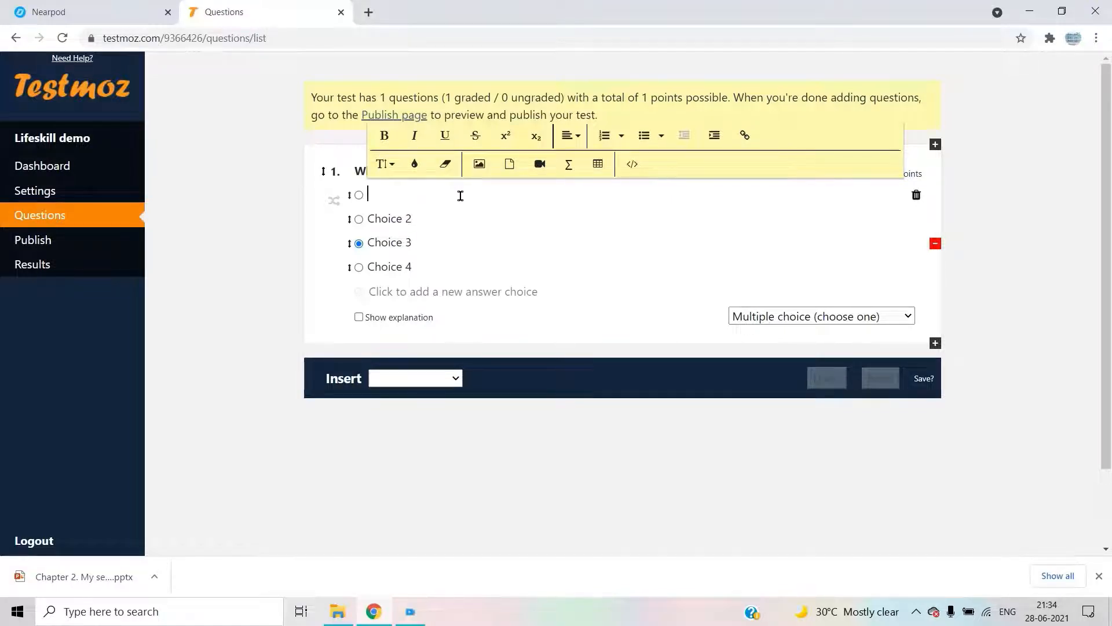
click(451, 209)
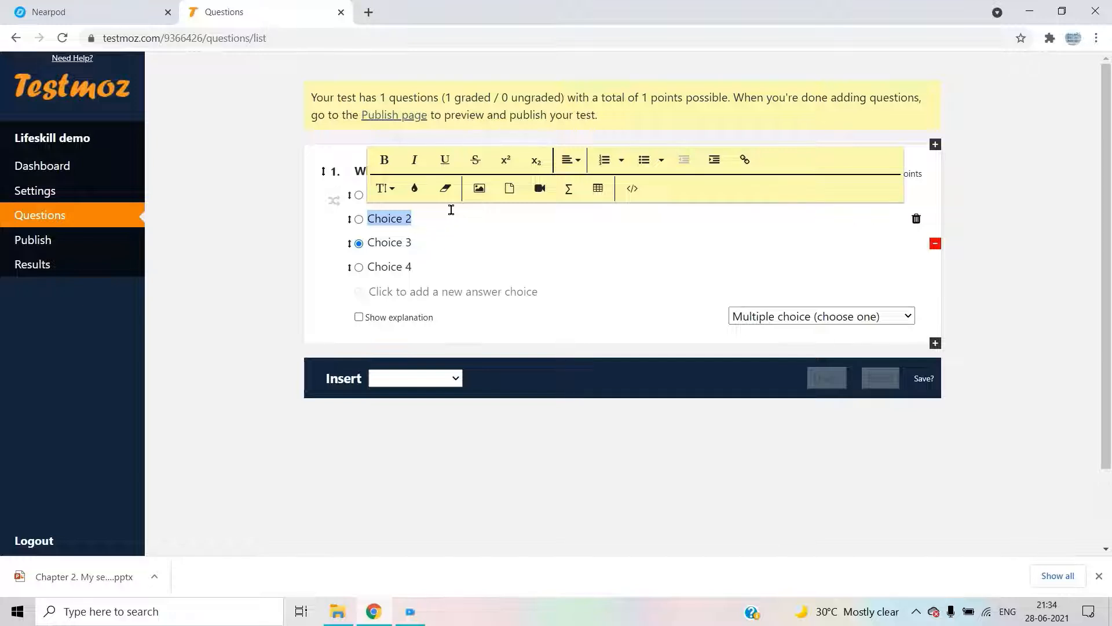
text(park)
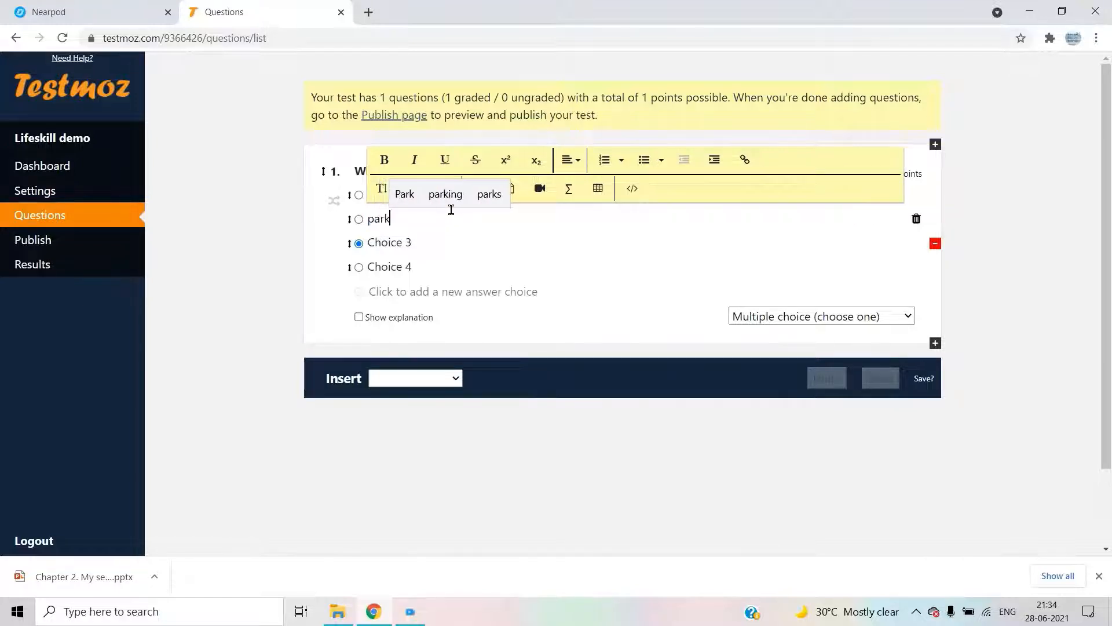
click(424, 242)
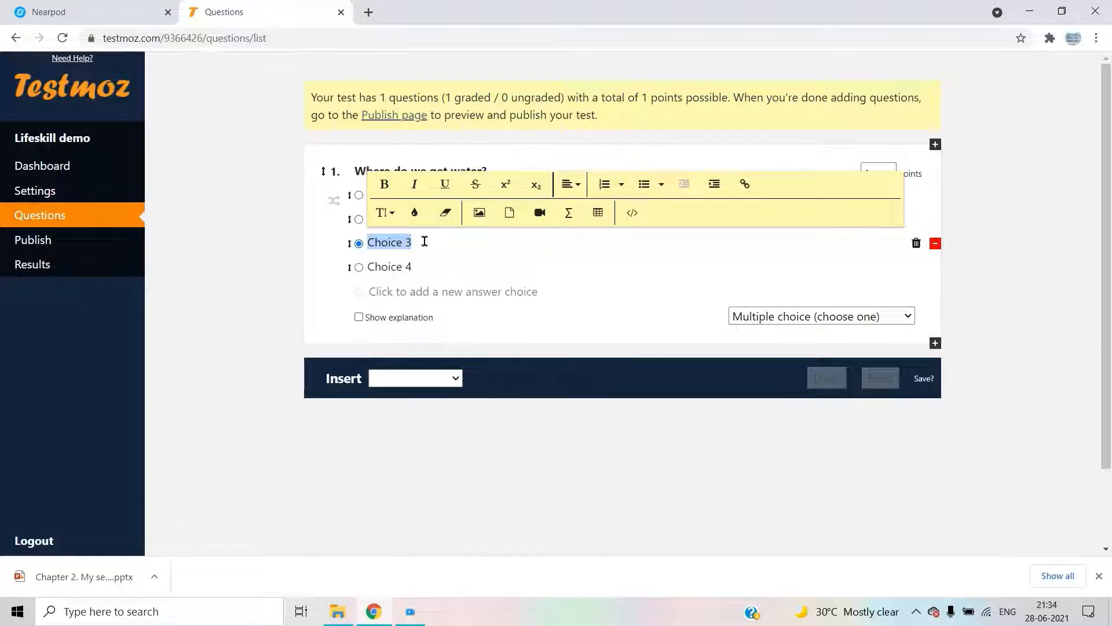
text(well)
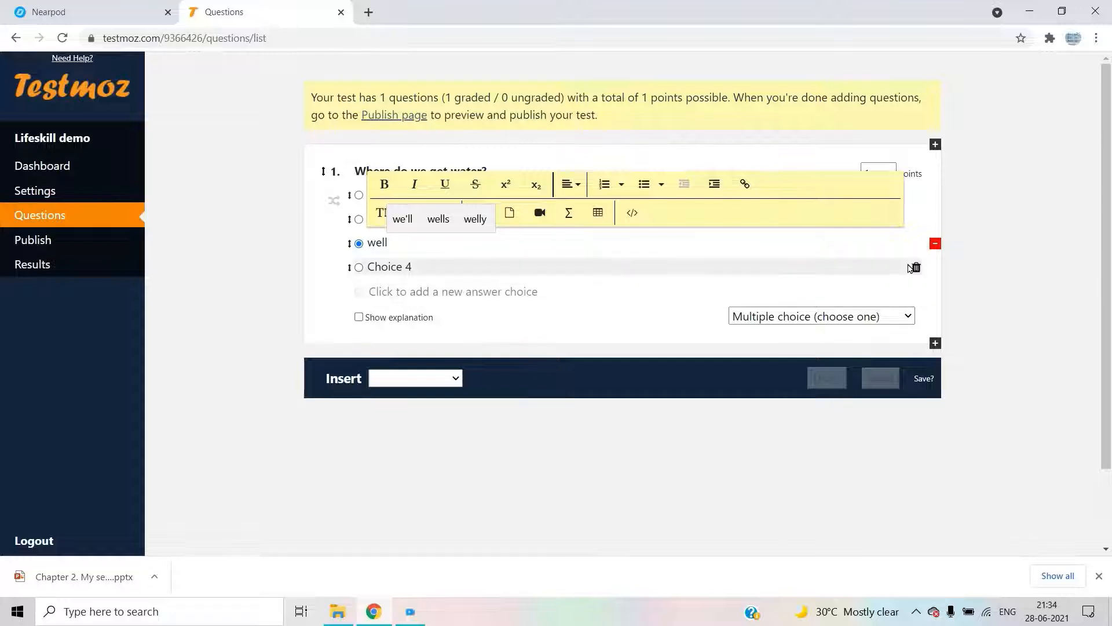
click(915, 267)
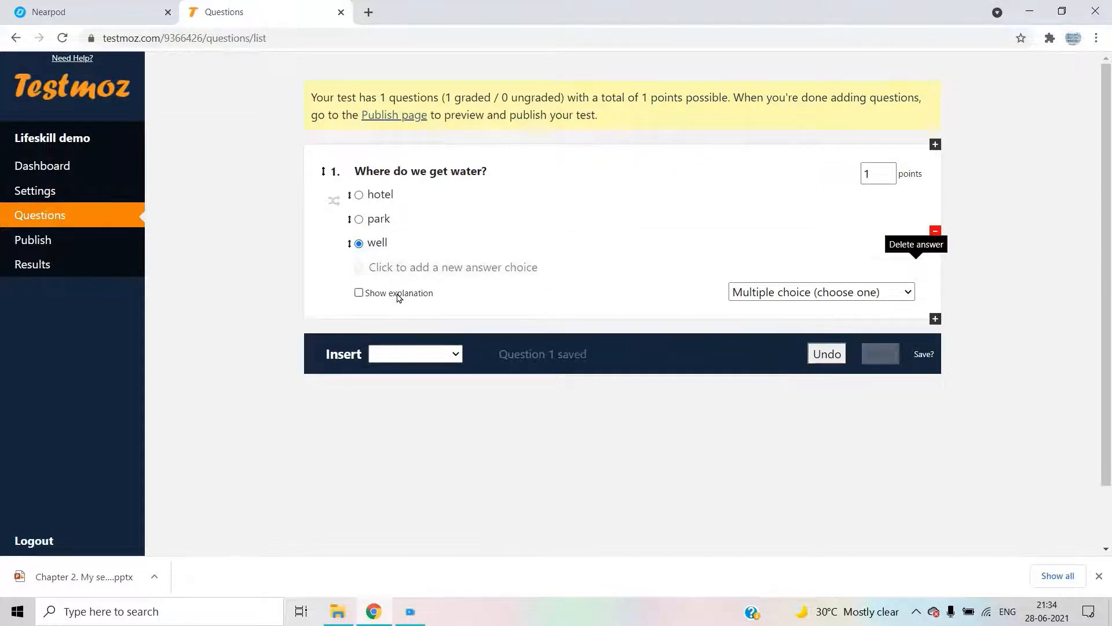
- Dismiss the members-only explanation notice, keep question 1 at 1 point, and show the question-type list
click(360, 293)
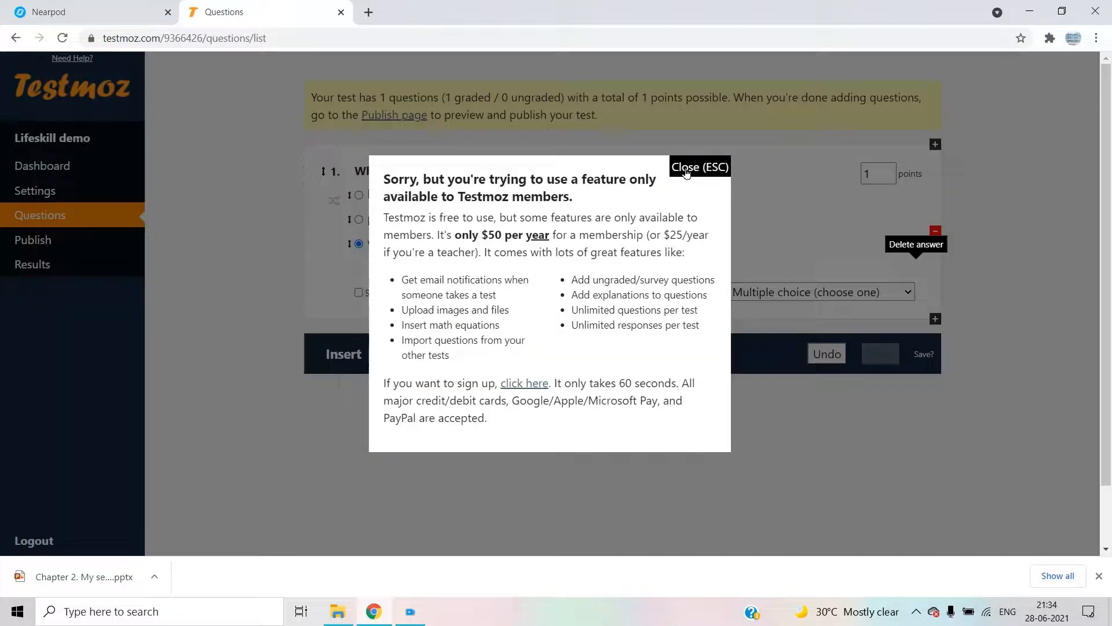
click(685, 168)
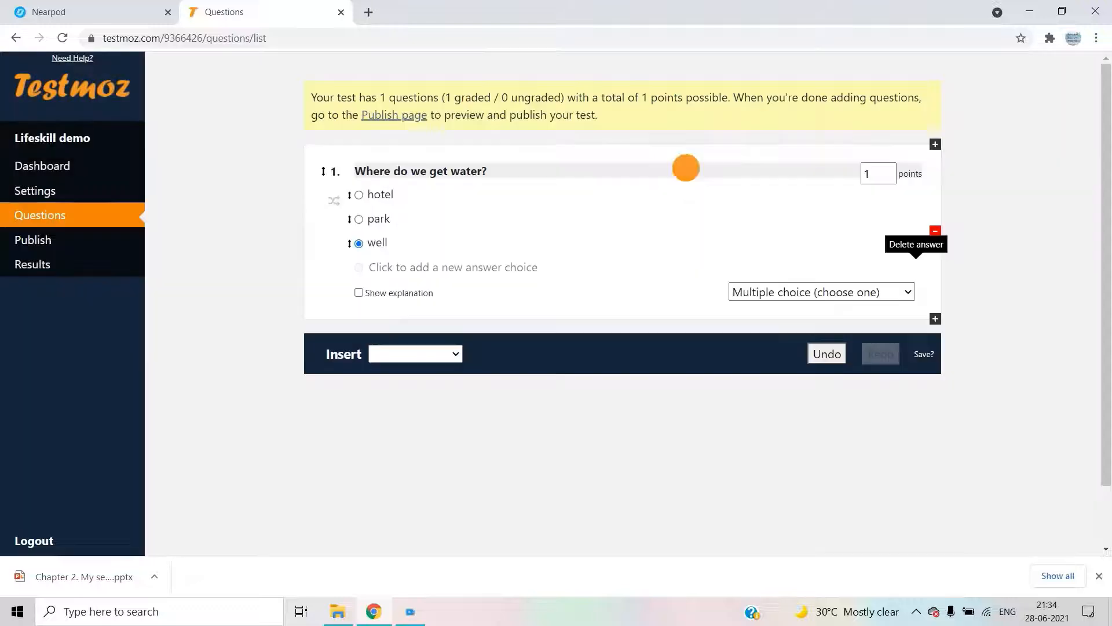
click(888, 170)
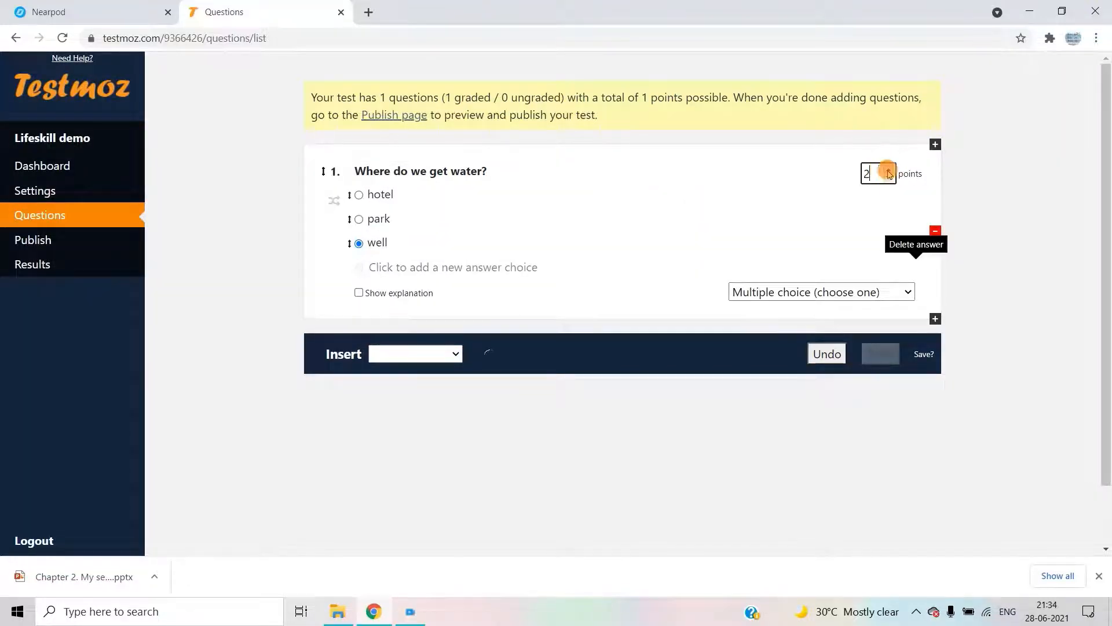
click(889, 178)
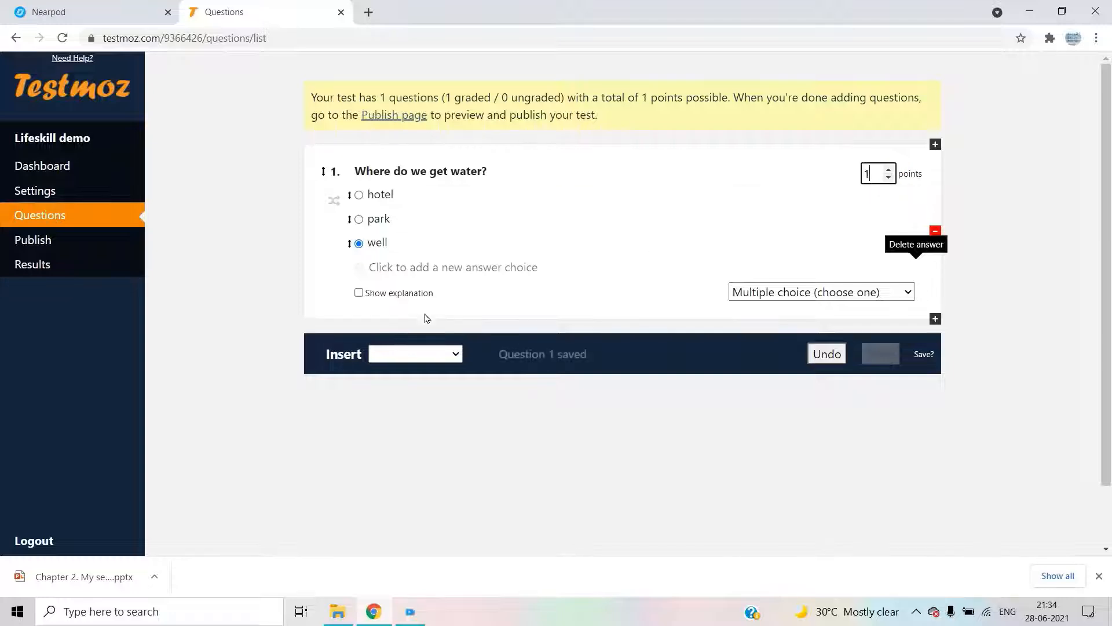
click(439, 354)
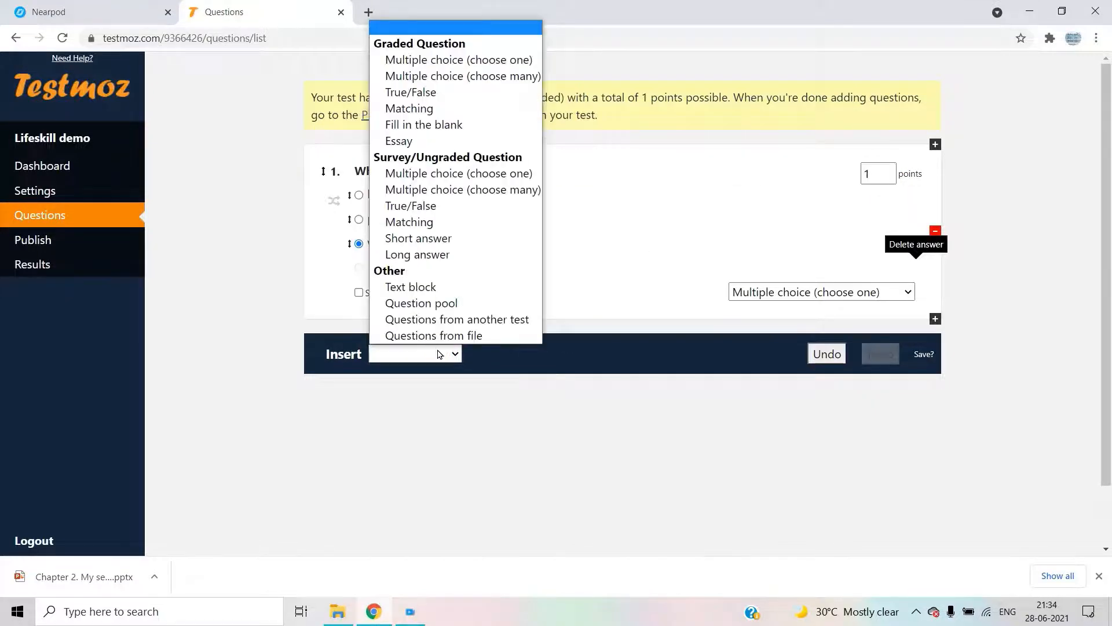
- Insert a 'Multiple choice (choose many)' question as question 2 and reopen it for editing
click(479, 82)
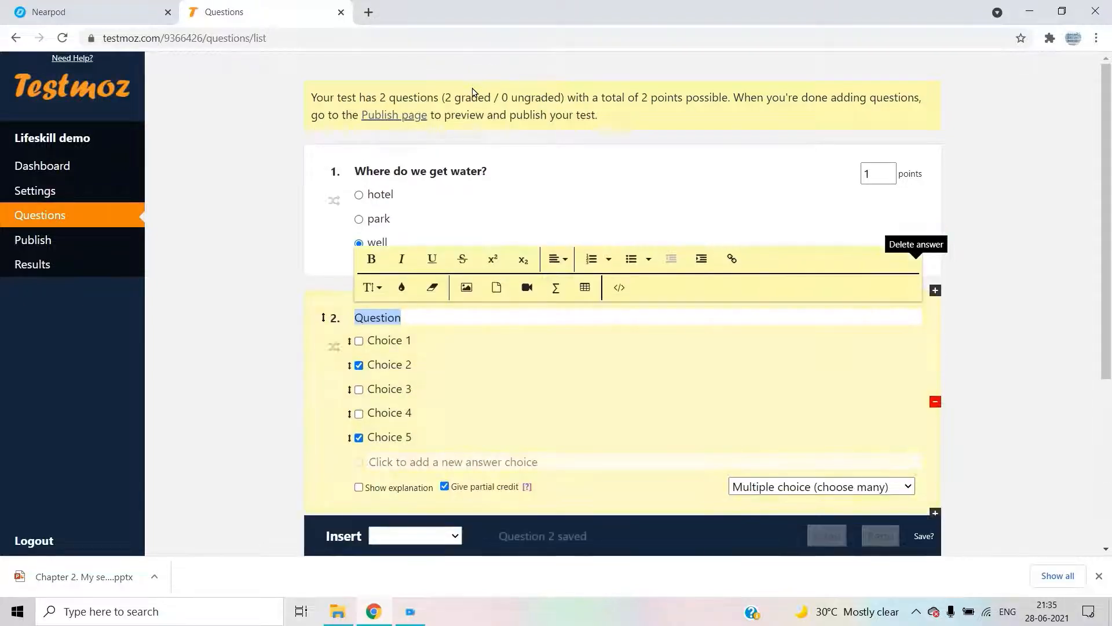
click(461, 287)
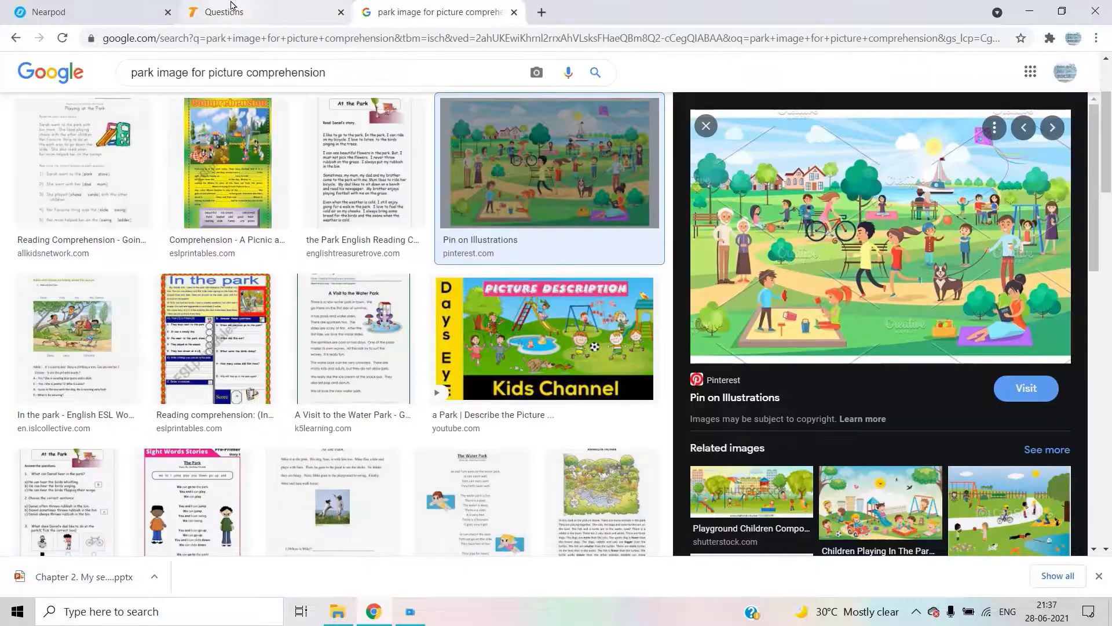
click(223, 12)
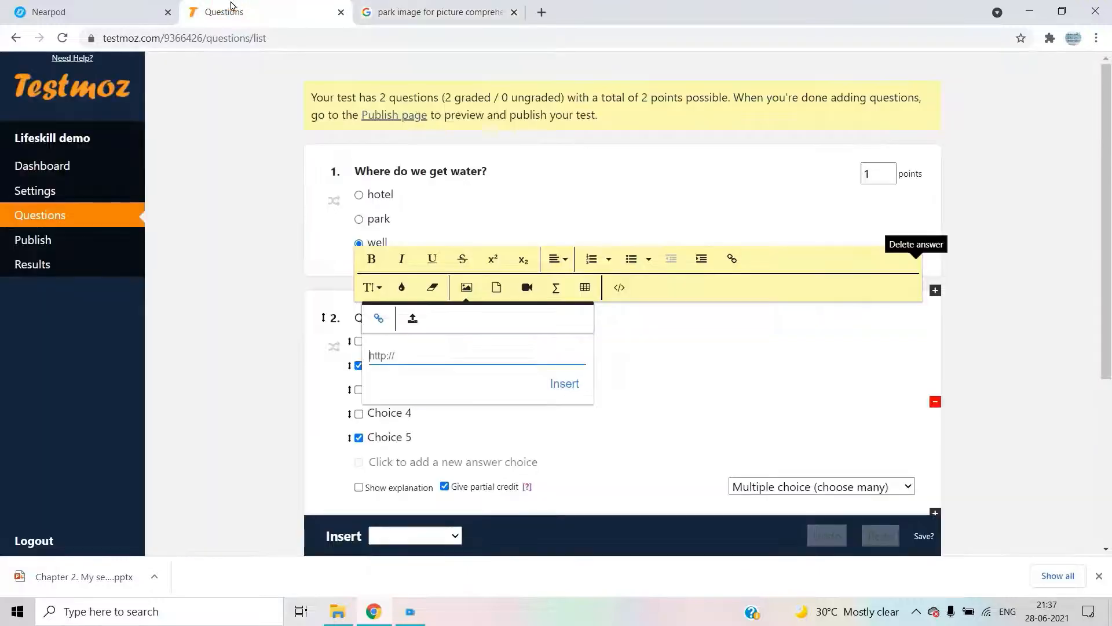
click(764, 366)
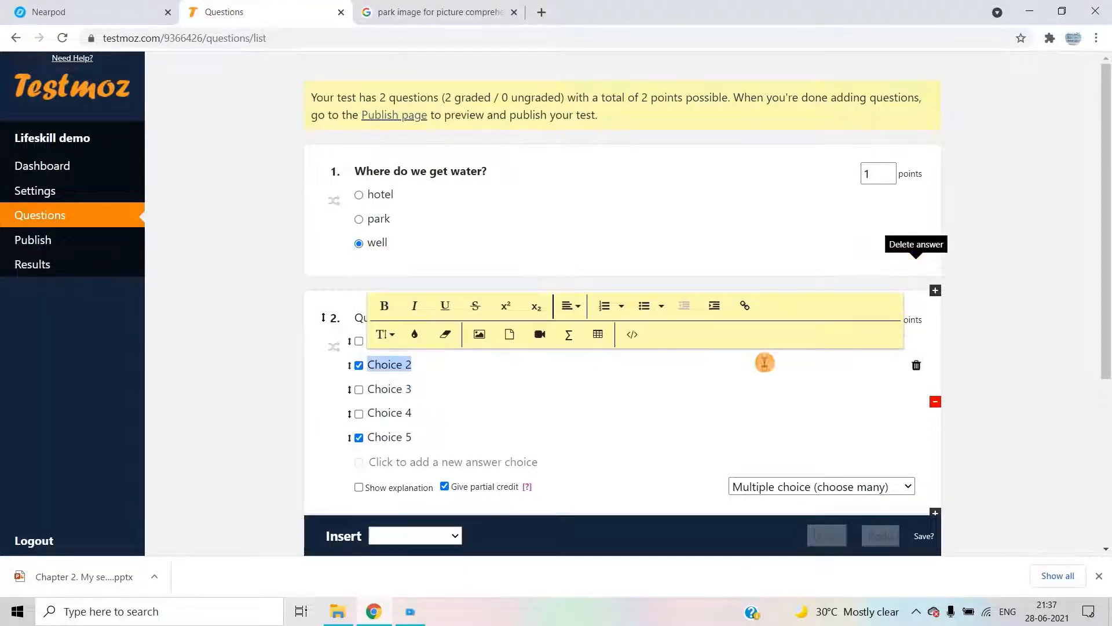
click(798, 253)
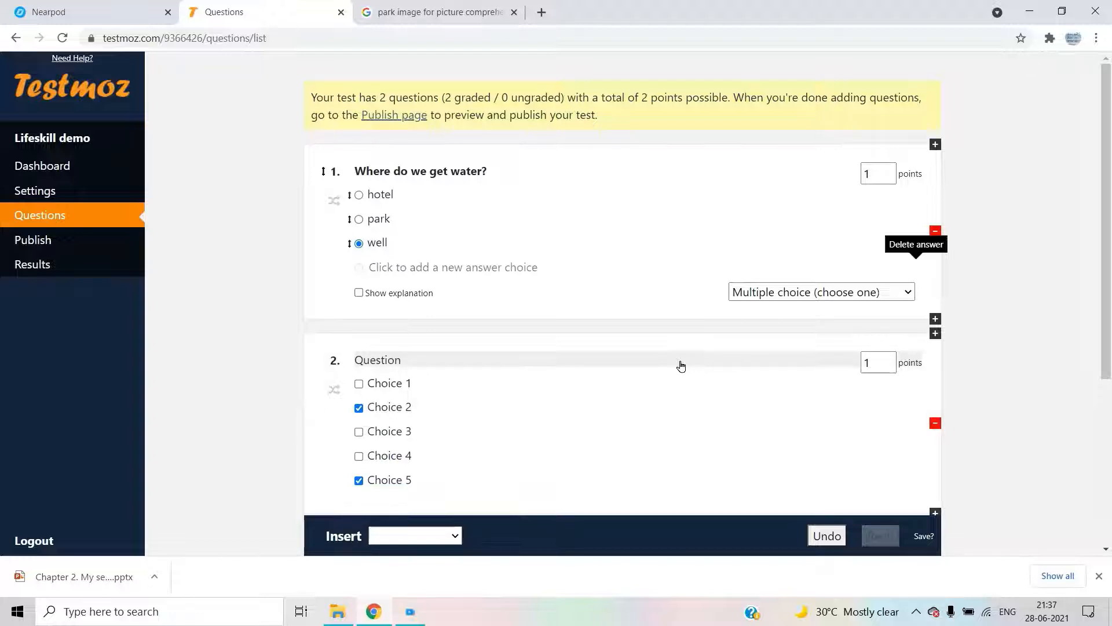
click(681, 366)
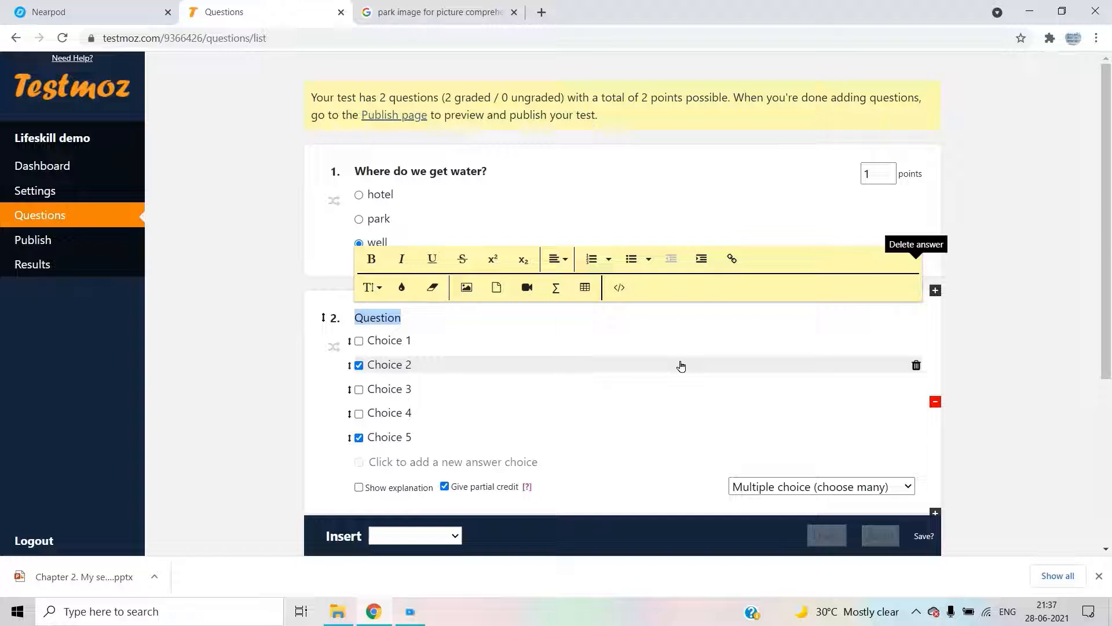
- Insert the park picture into question 2 from its pasted web address and shrink it to half width
click(467, 287)
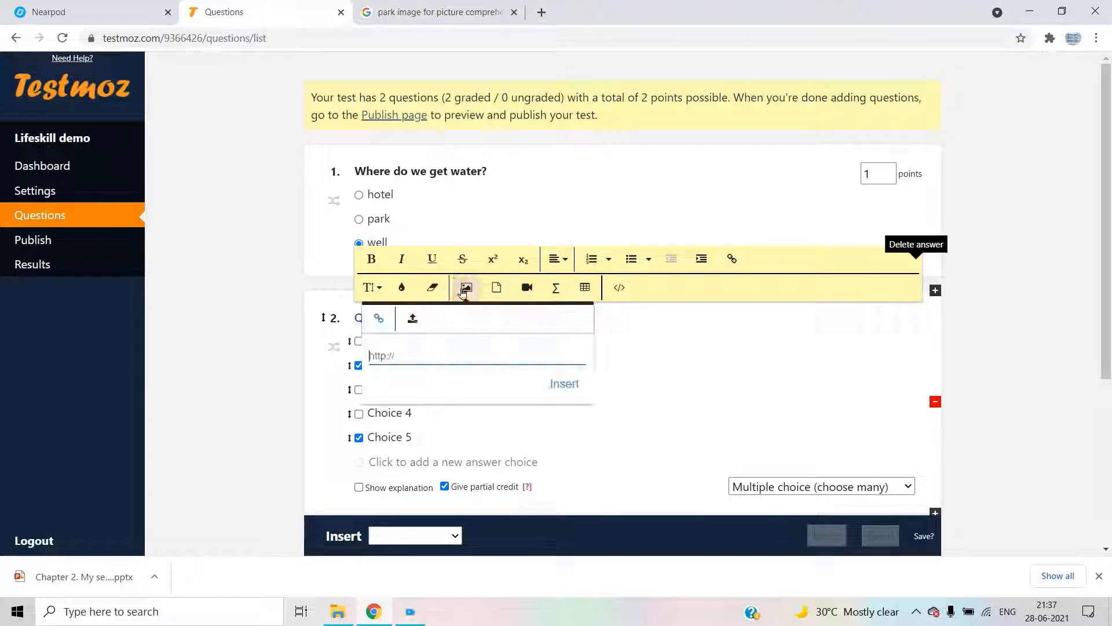
click(485, 355)
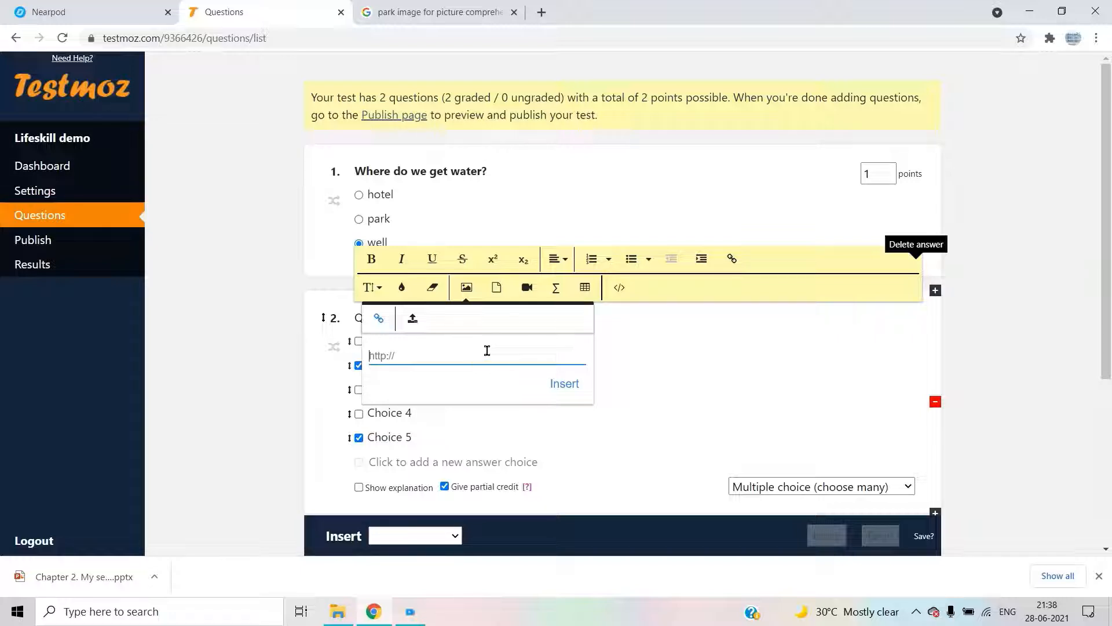
key(ctrl+v)
click(560, 382)
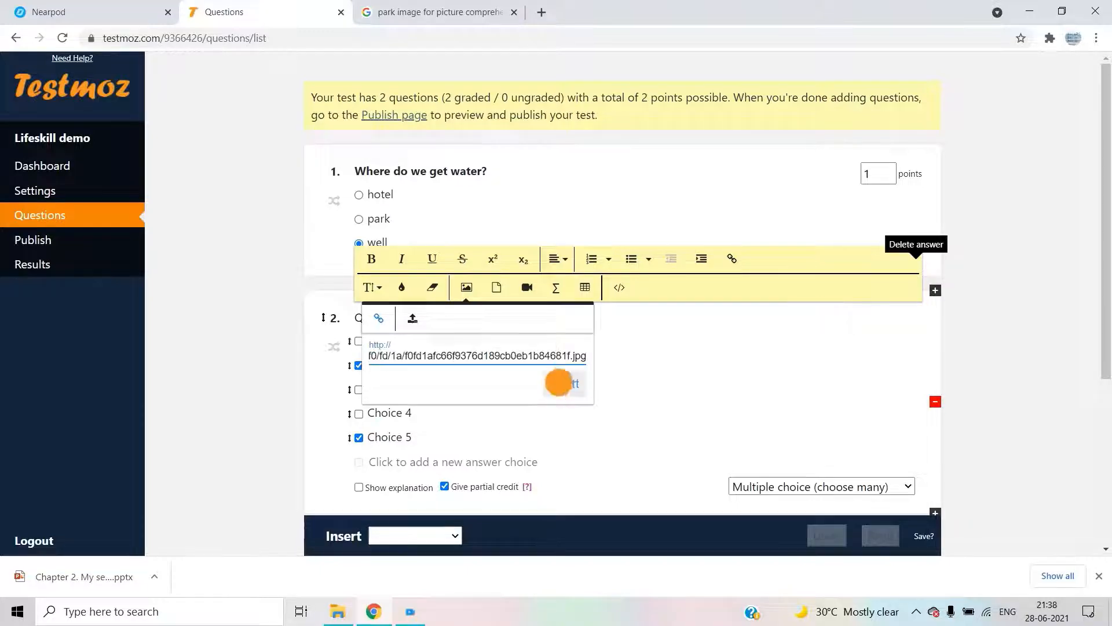
scroll(573, 378, down, 3)
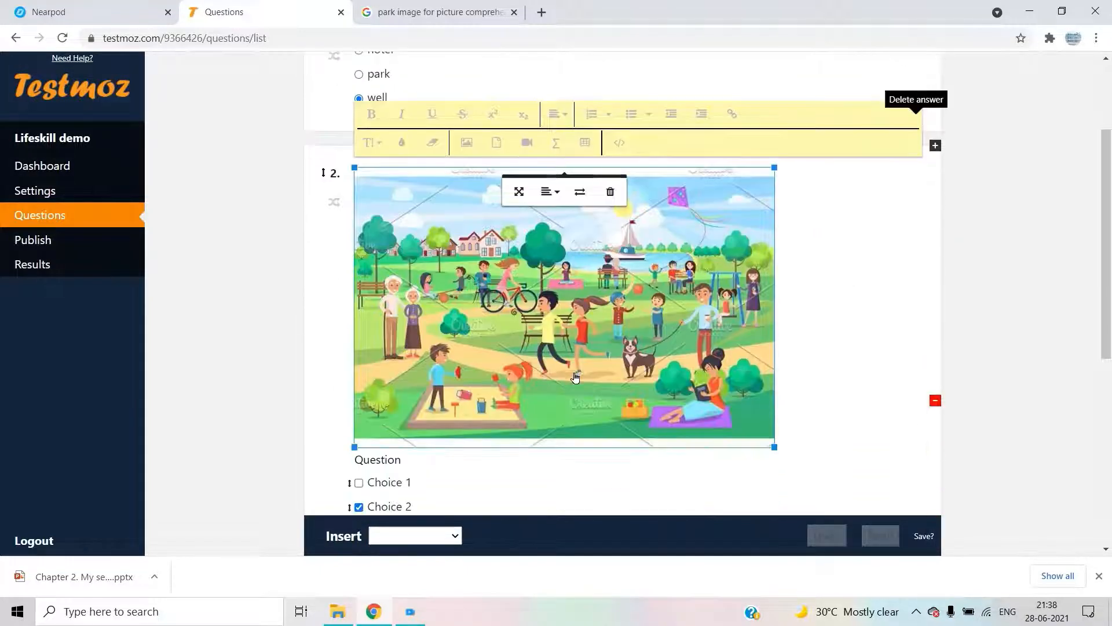
scroll(575, 377, down, 1)
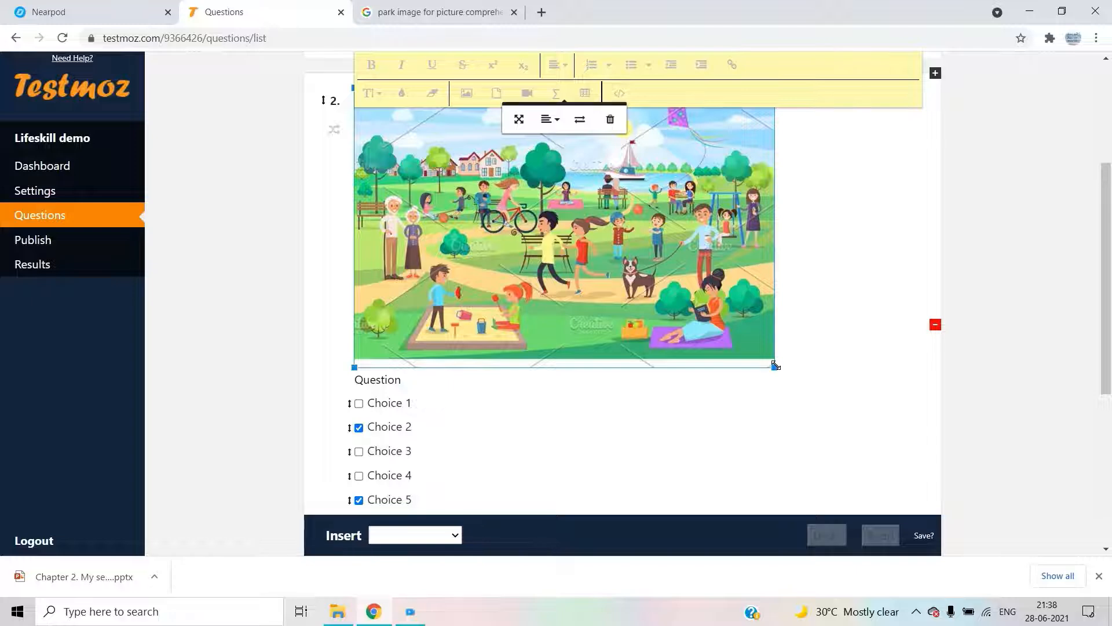
drag(775, 365, 552, 229)
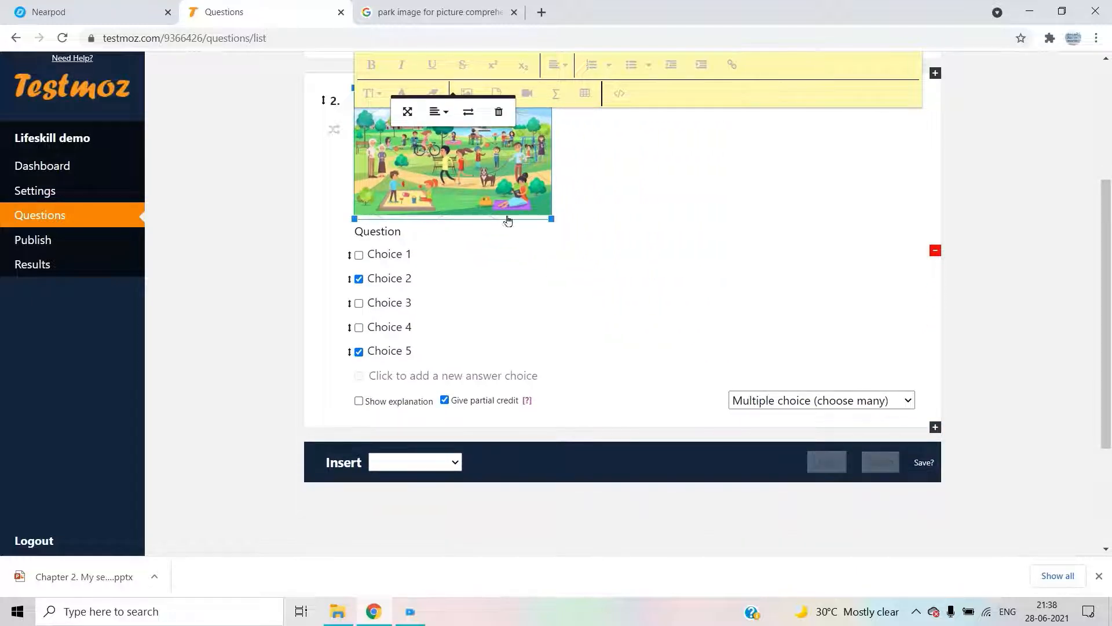
- Delete the 'Question' placeholder text from question 2
click(427, 255)
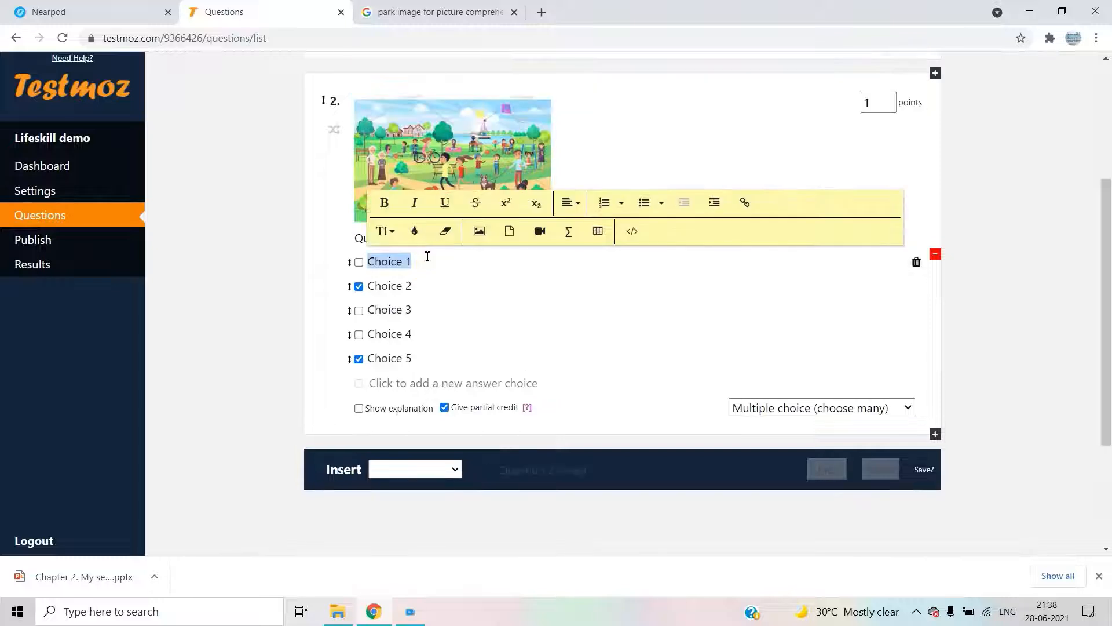
click(674, 163)
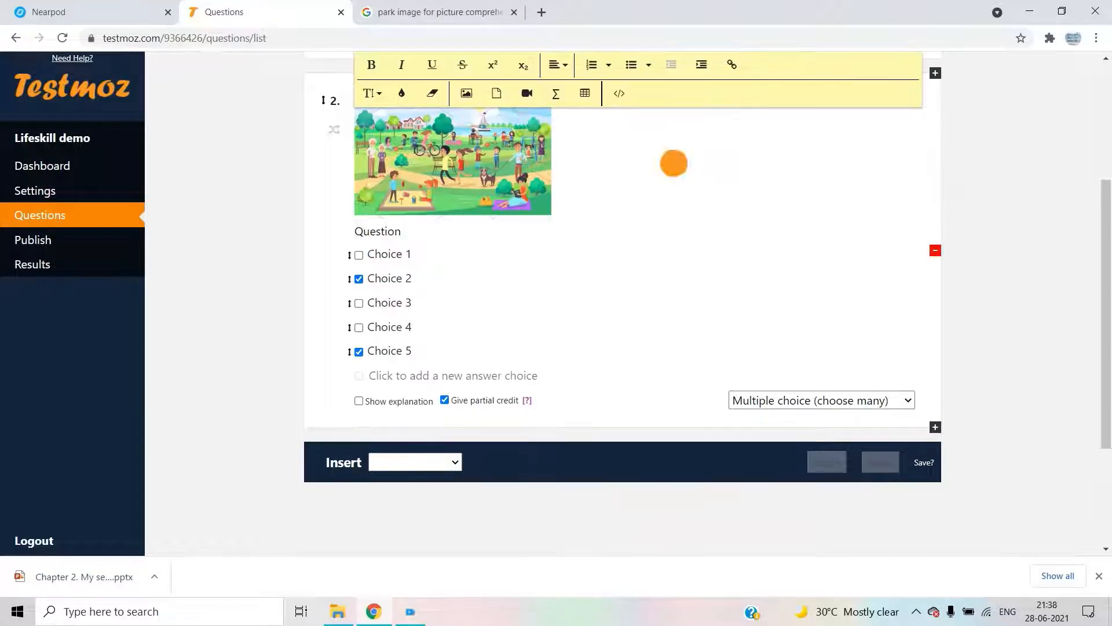
click(555, 226)
key(BackSpace)
key(BackSpace)
key(BackSpace)
key(BackSpace)
key(BackSpace)
key(BackSpace)
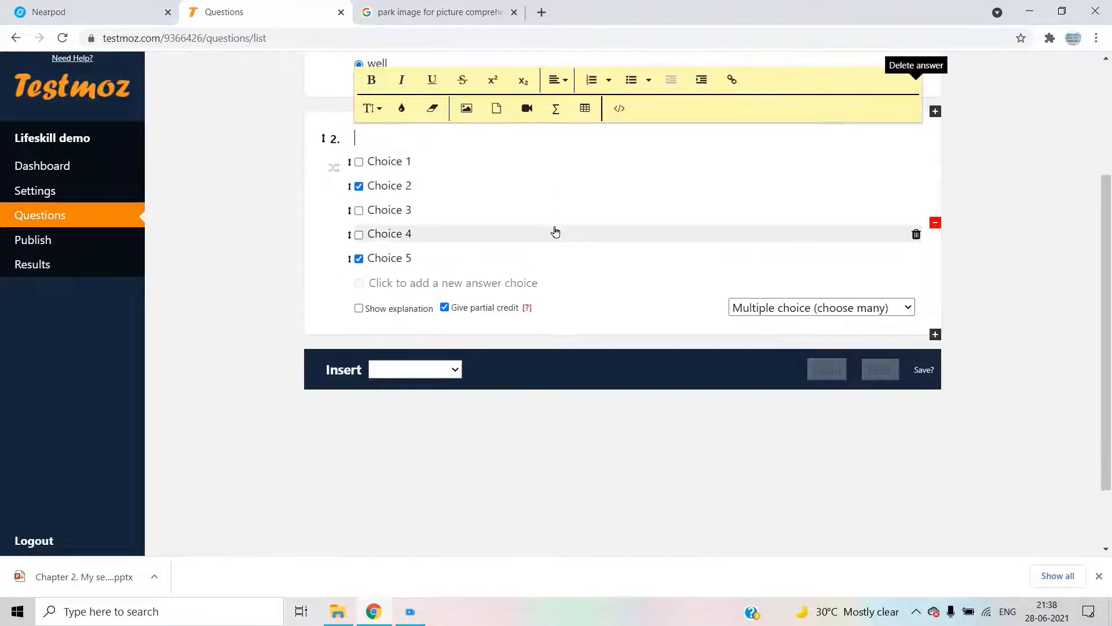
- Restore the removed park picture and type 'What place is this?' beneath it
scroll(555, 231, up, 3)
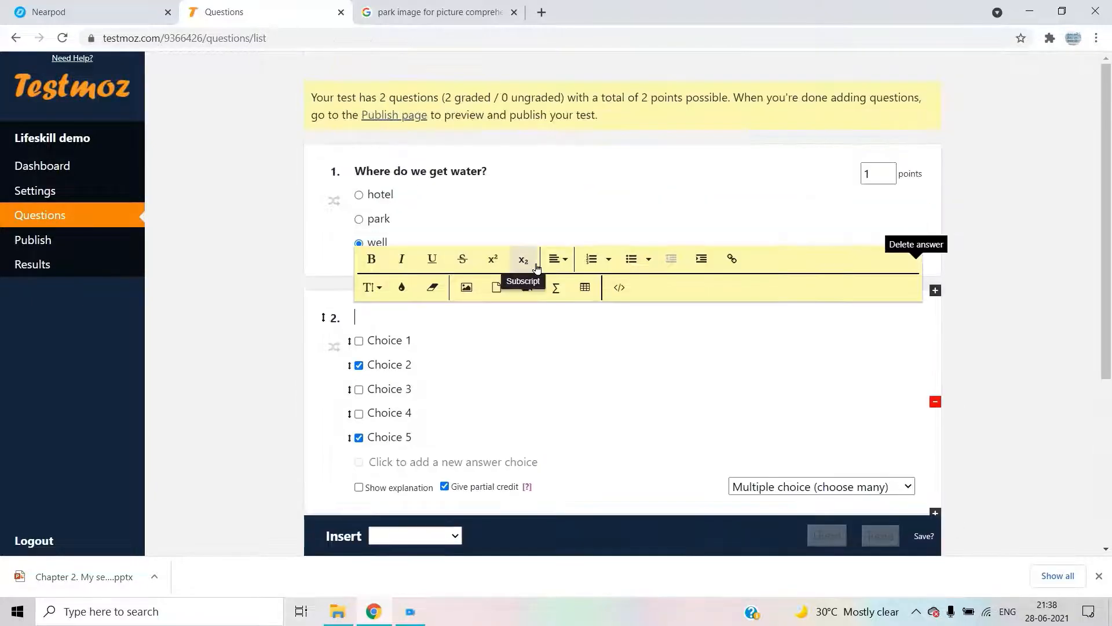
key(ctrl+z)
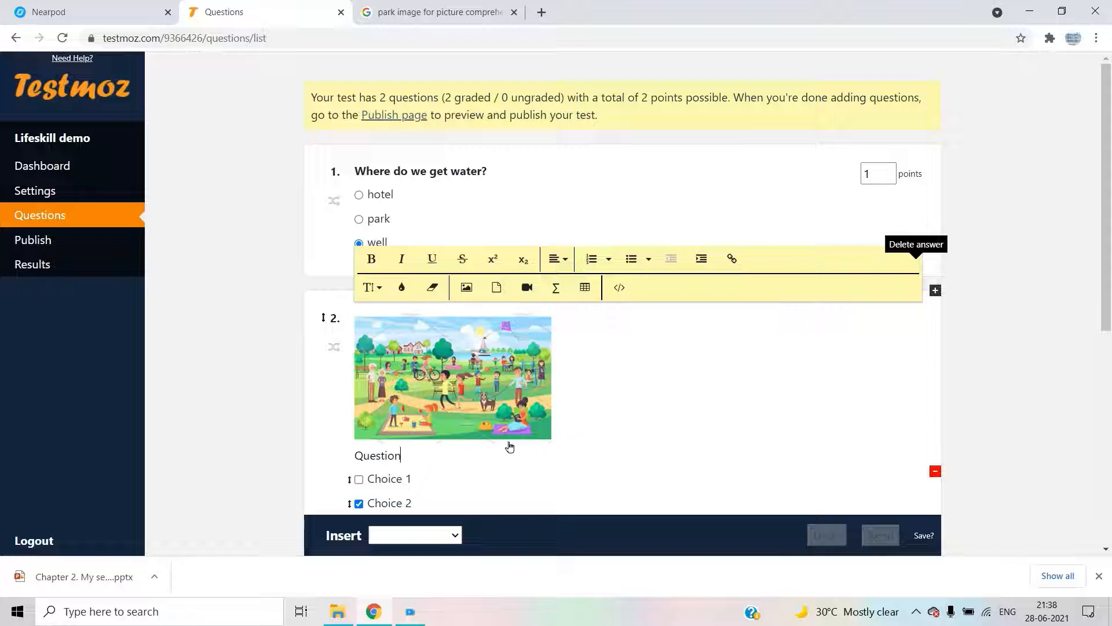
key(BackSpace)
key(BackSpace)
key(BackSpace)
key(BackSpace)
key(BackSpace)
key(BackSpace)
key(BackSpace)
key(BackSpace)
key(BackSpace)
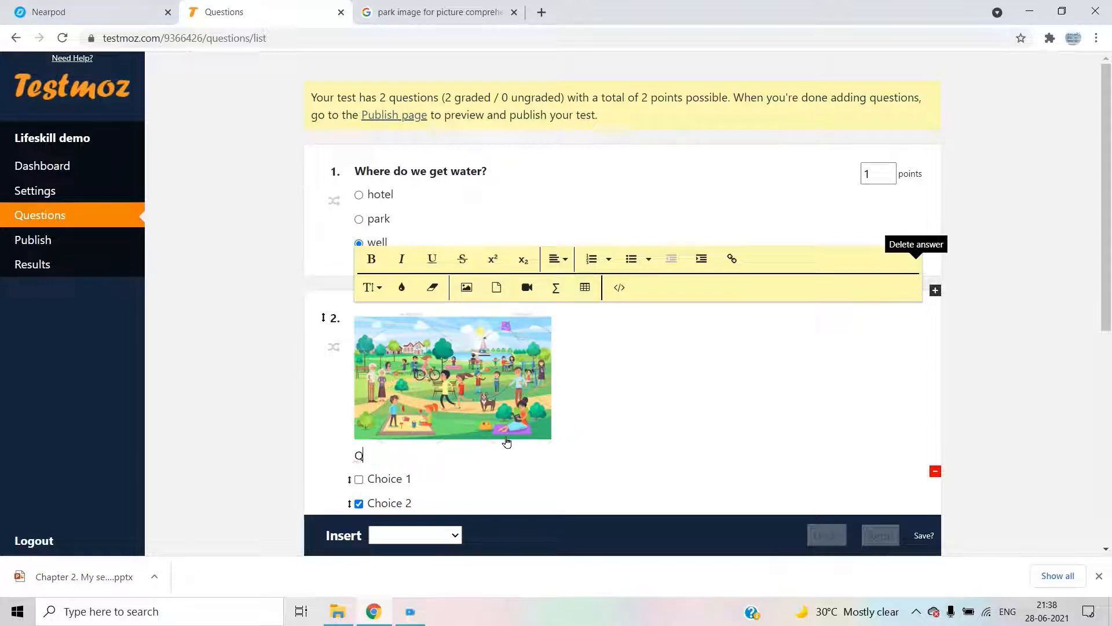
key(Return)
text(Q)
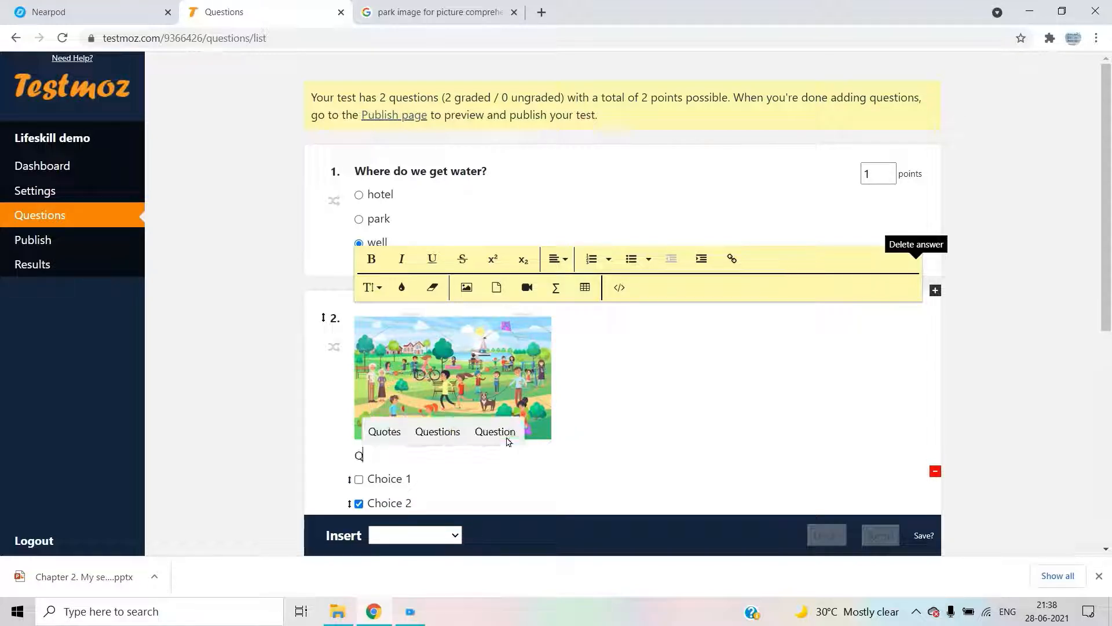
key(BackSpace)
key(BackSpace)
key(Return)
text(Wh)
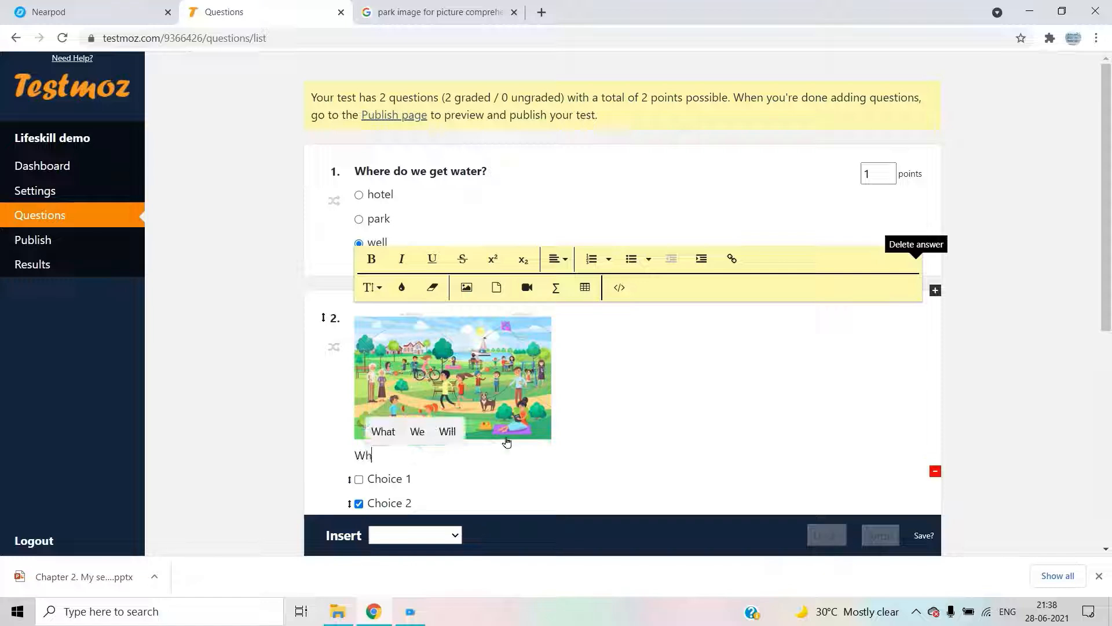
text(at pl)
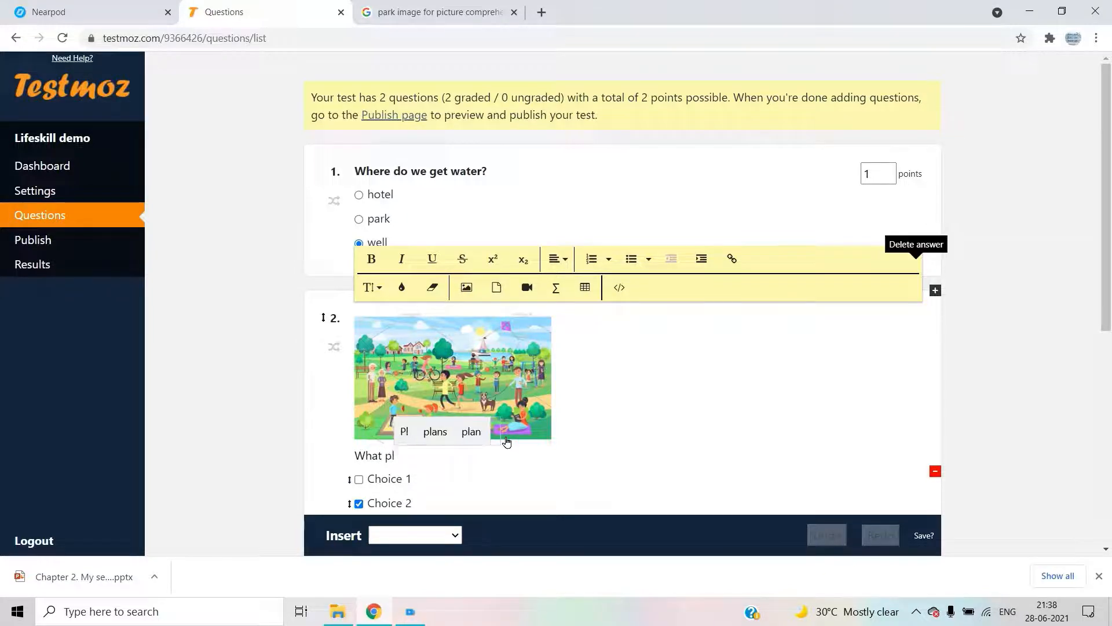
text(ace is )
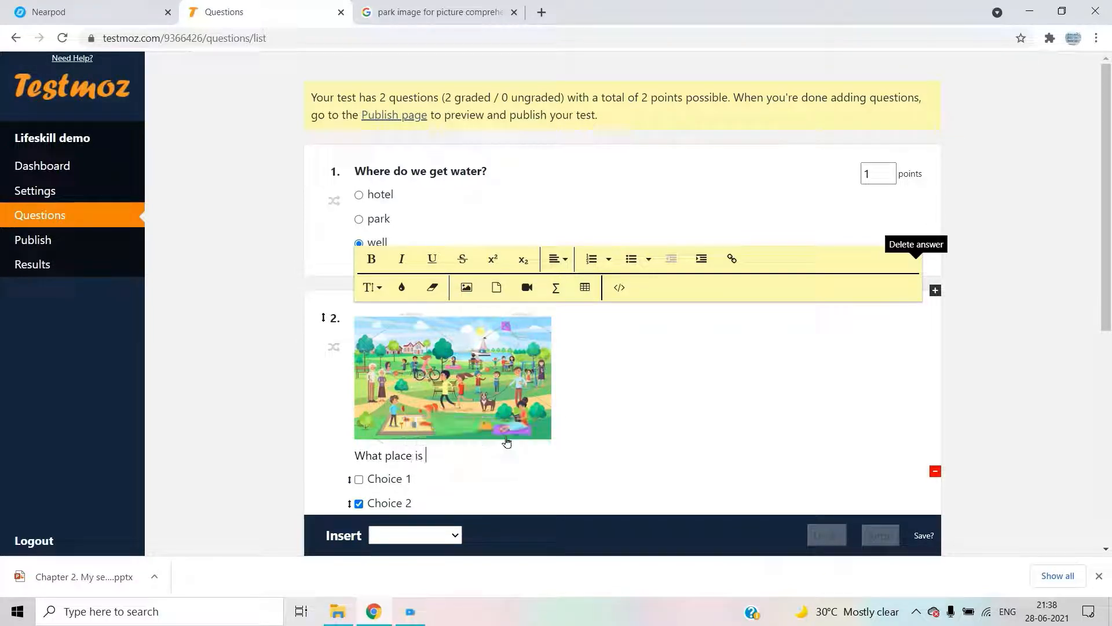
text(this)
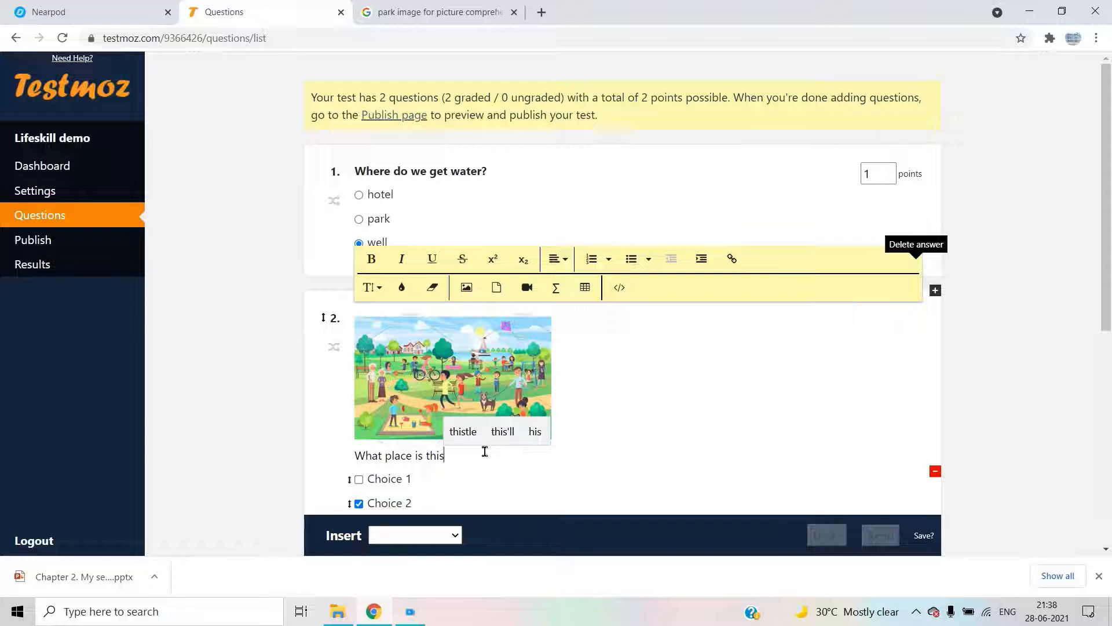
text(?)
- Set question 2's first three answer choices to mall, park and shop
scroll(485, 452, down, 3)
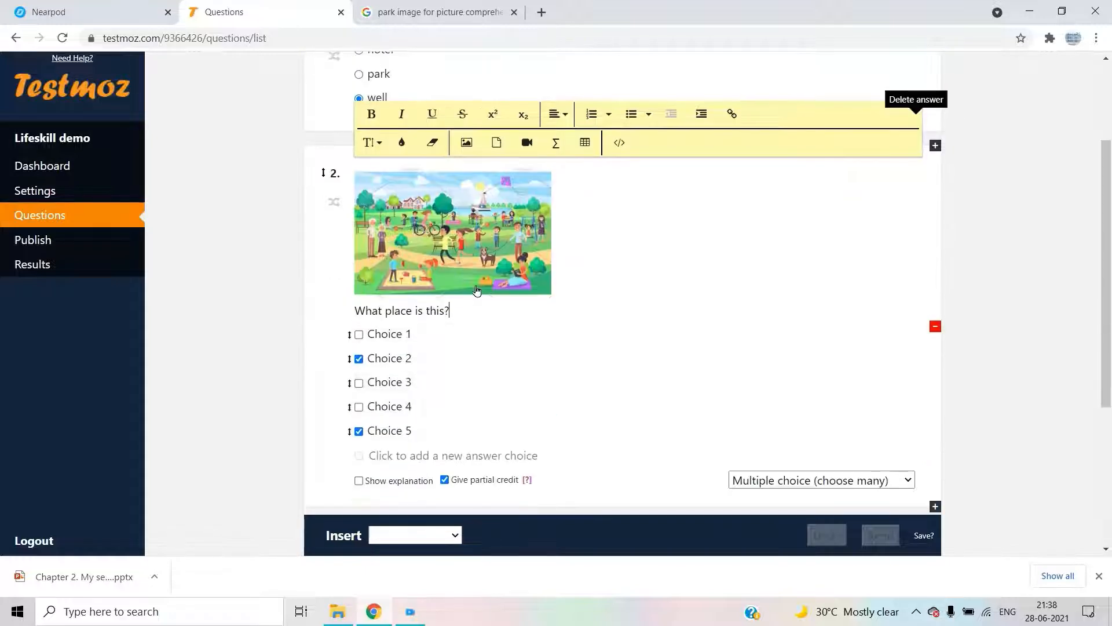
click(429, 332)
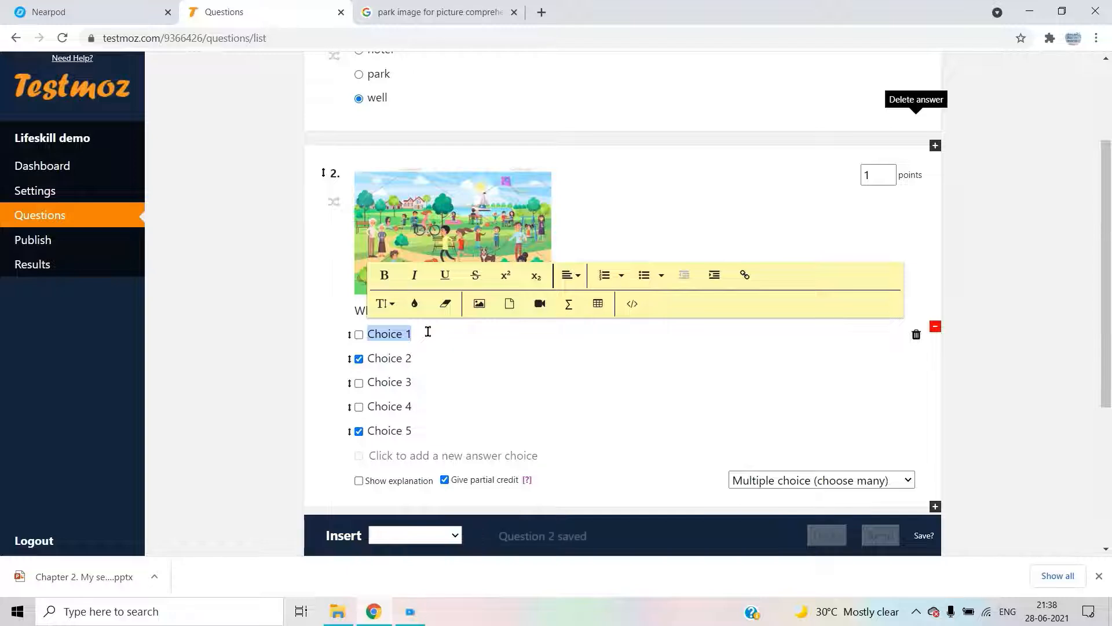
text(beach)
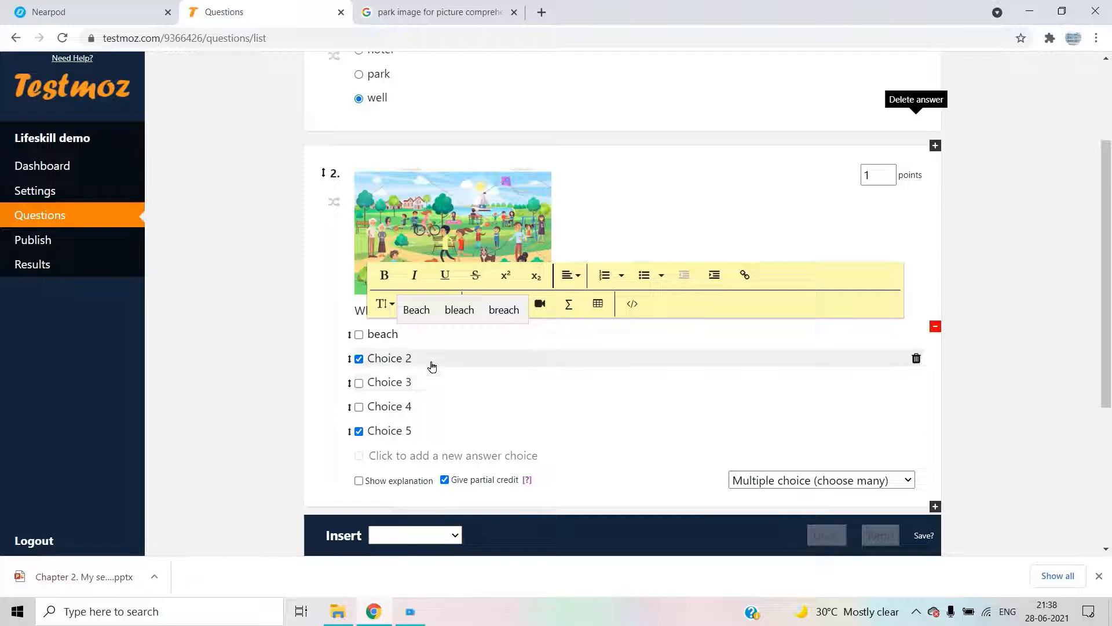
click(429, 340)
key(BackSpace)
key(BackSpace)
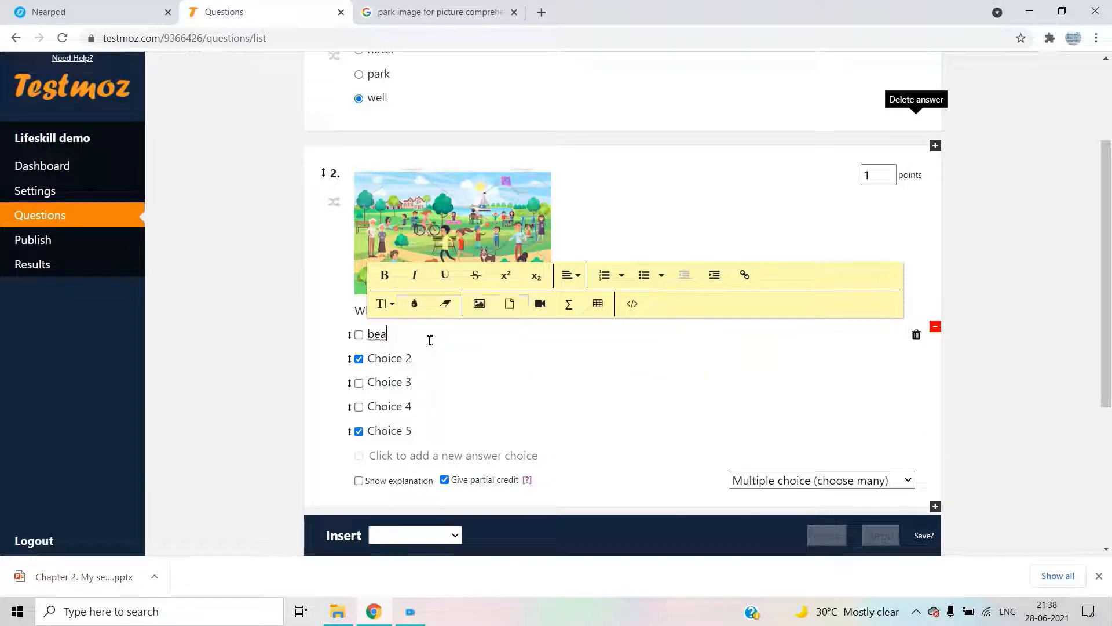
key(BackSpace)
text(mall)
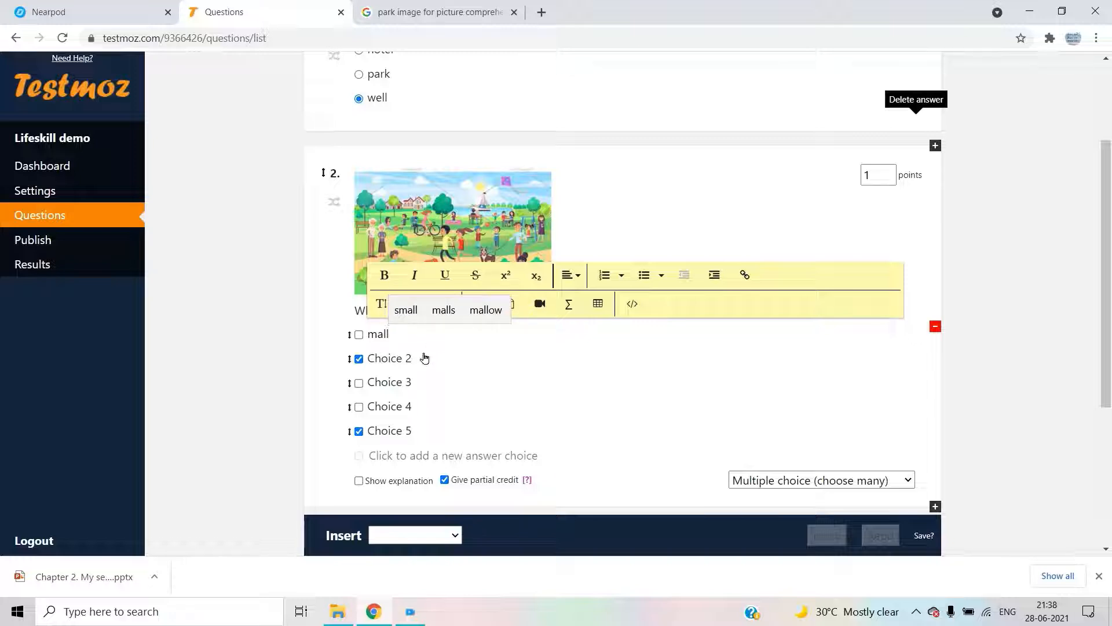
click(424, 357)
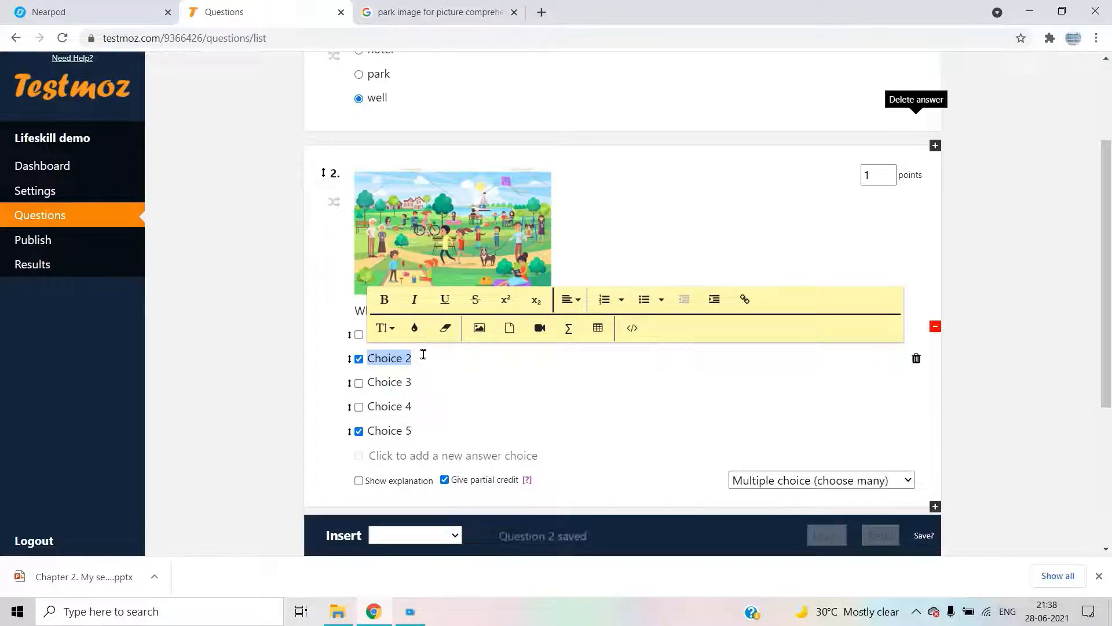
text(P)
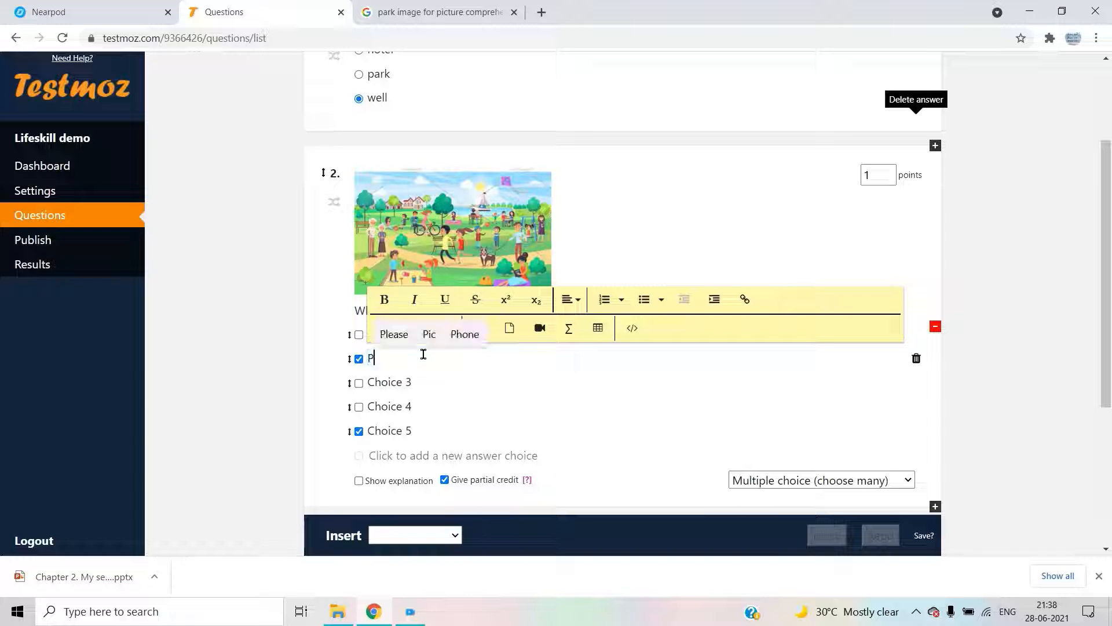
key(BackSpace)
text(park)
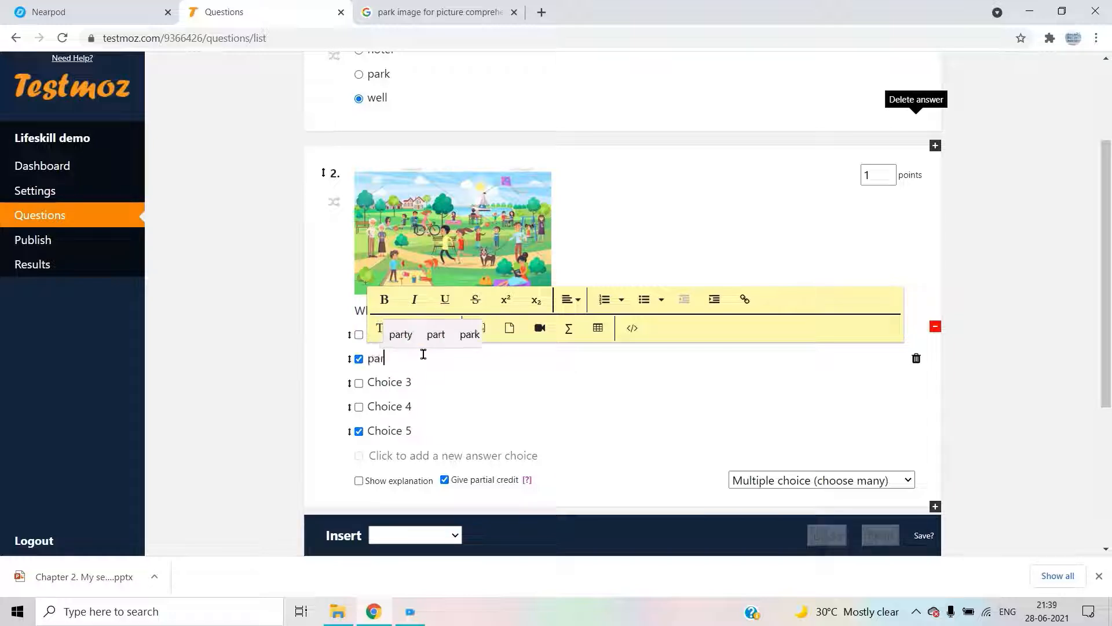
click(430, 381)
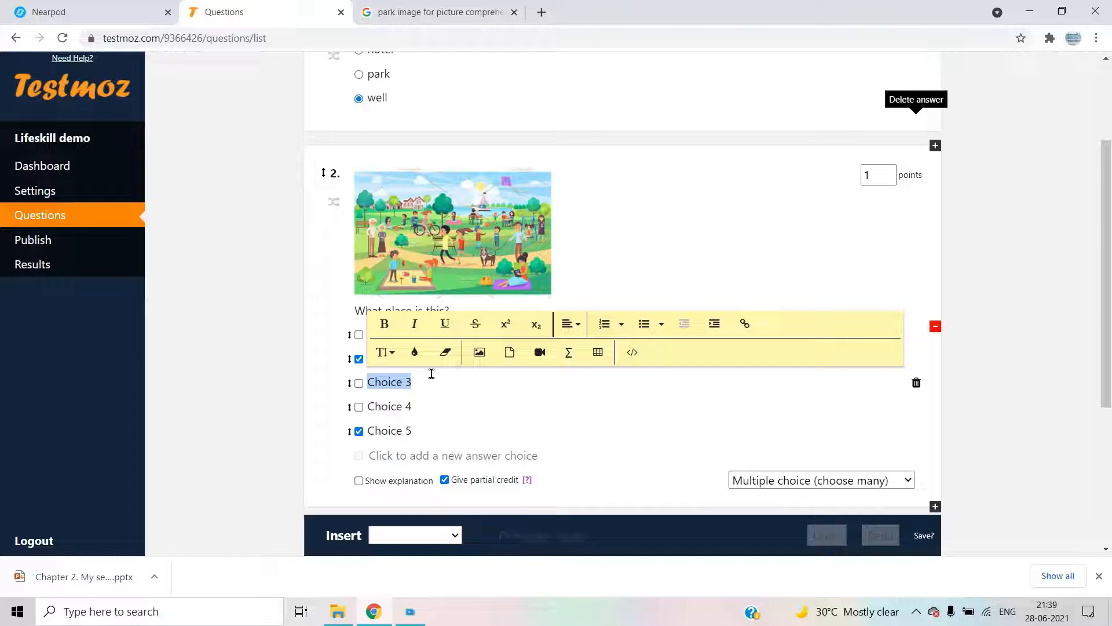
text(shop)
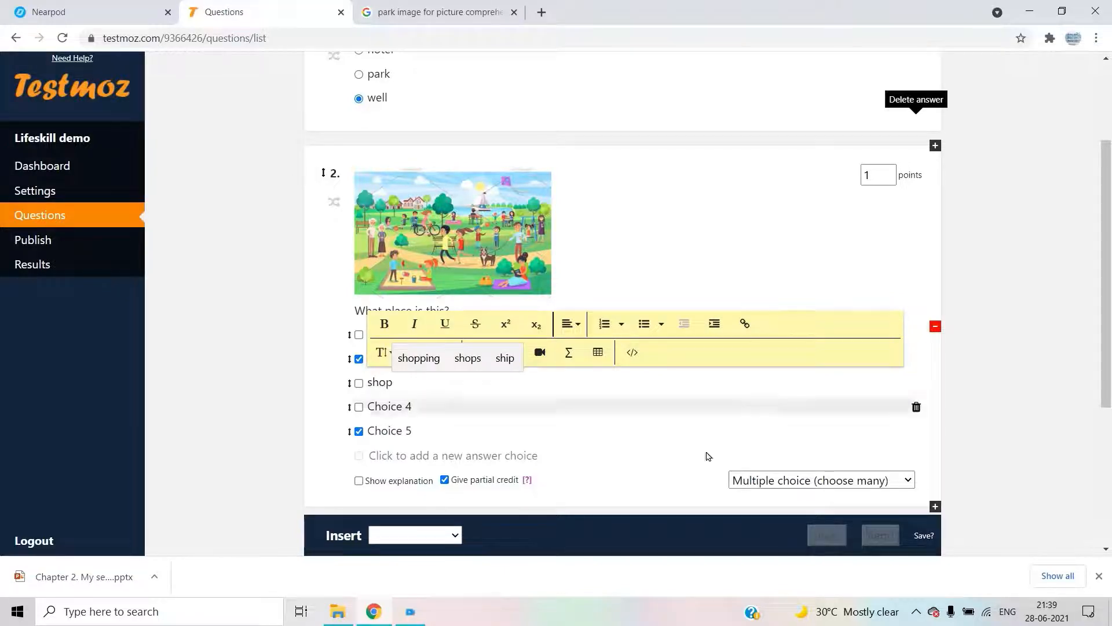
- Remove the leftover fourth and fifth answer choices from question 2
click(753, 411)
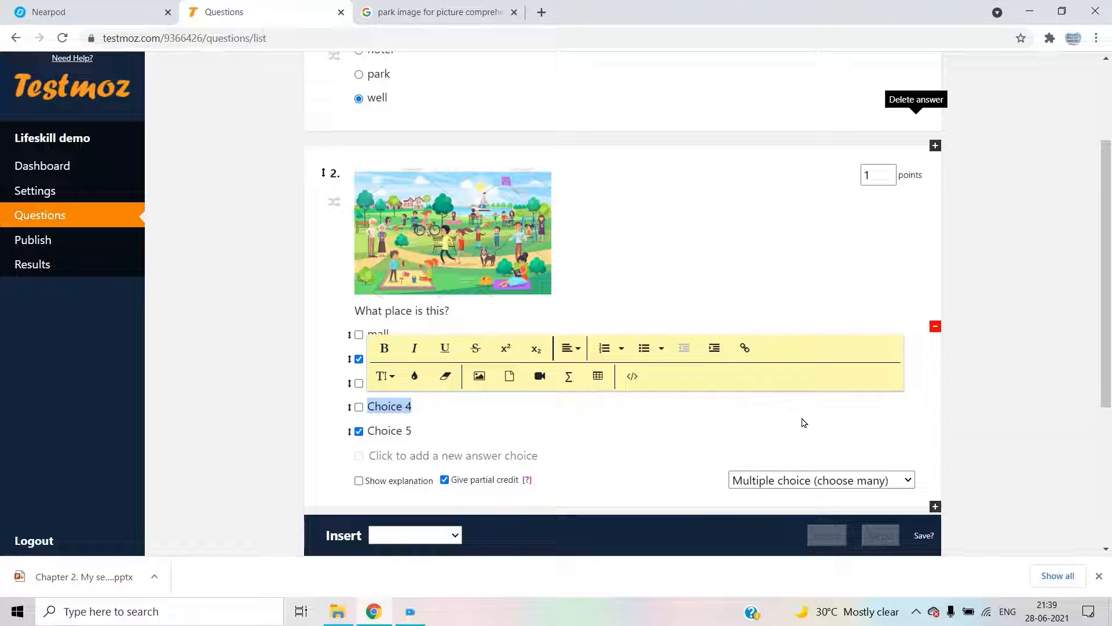
key(BackSpace)
click(745, 432)
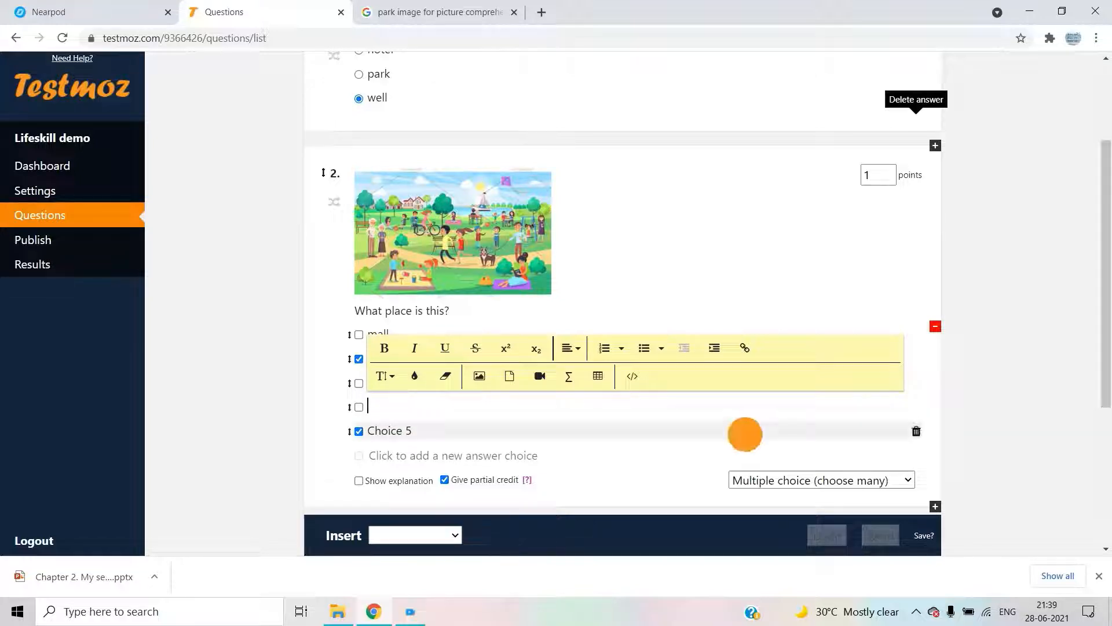
click(919, 406)
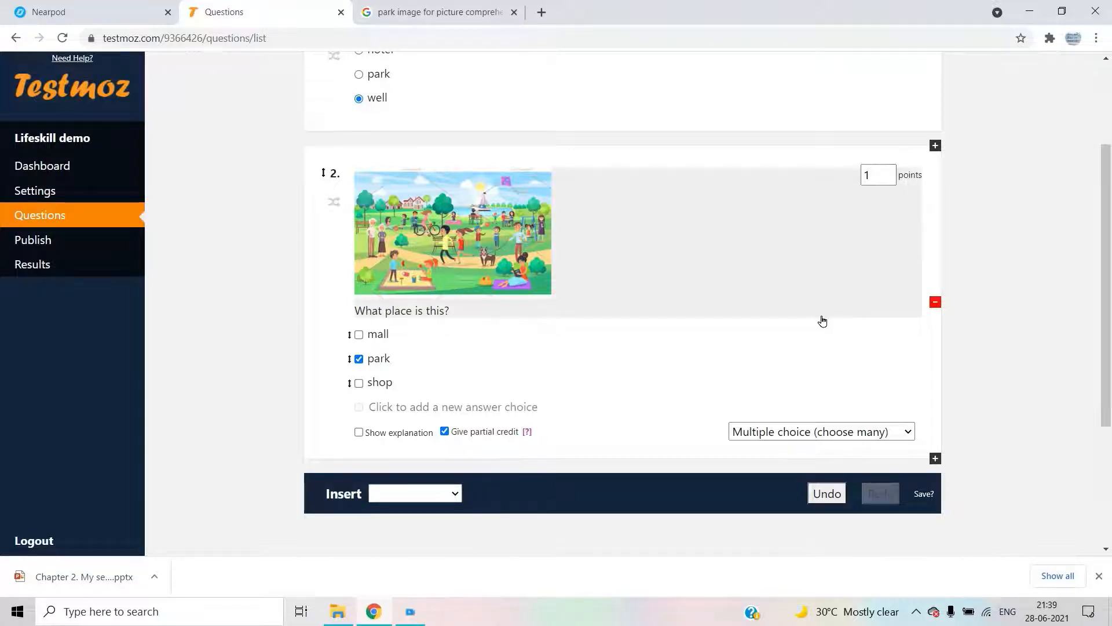
click(417, 493)
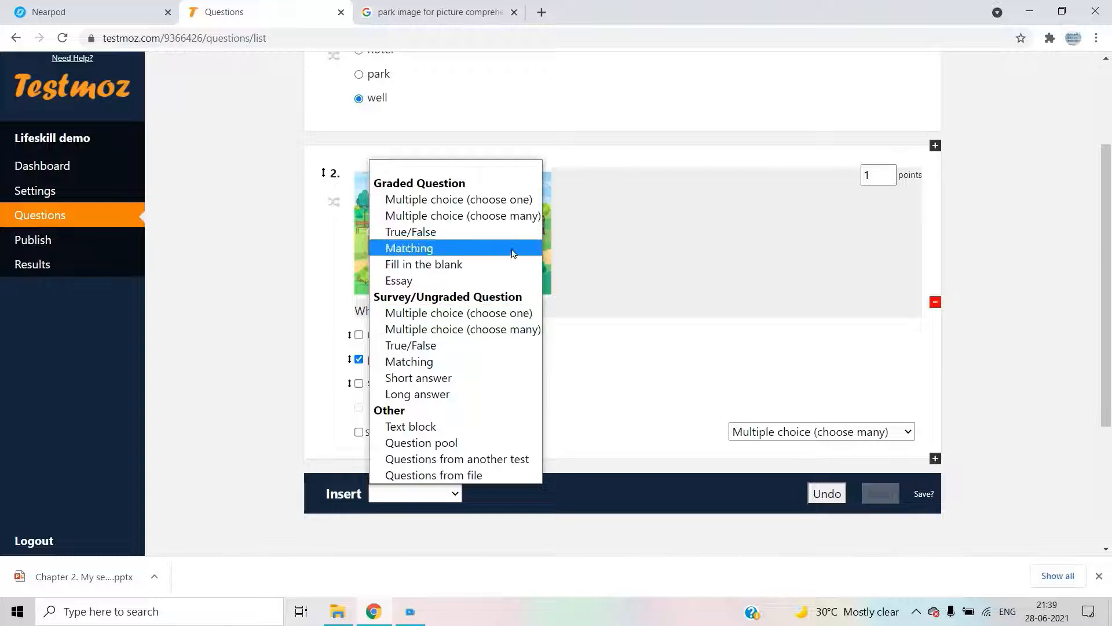
- Add a graded True/False question 3 reading 'Water has no colour.' with True correct
click(504, 232)
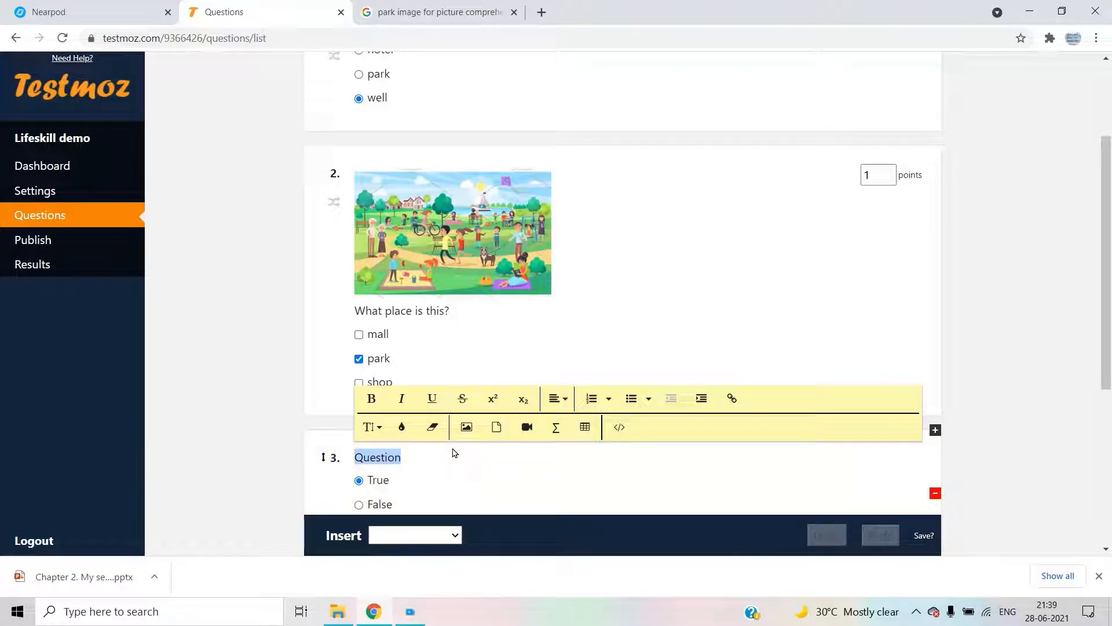
text(water )
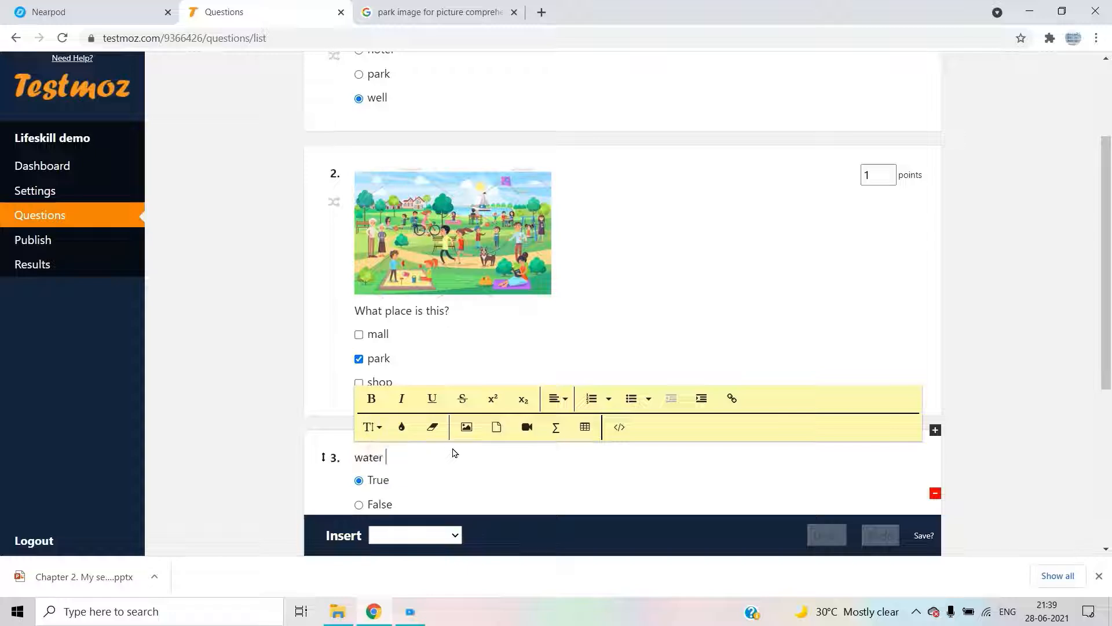
text(has)
key(BackSpace)
key(BackSpace)
key(BackSpace)
text(Water )
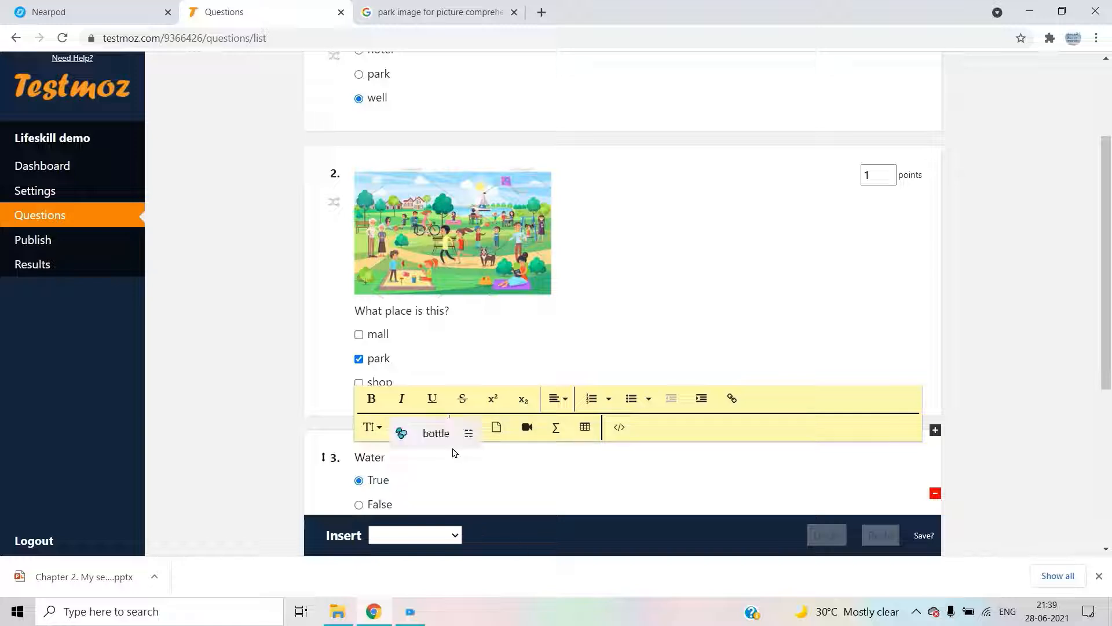
text(has no )
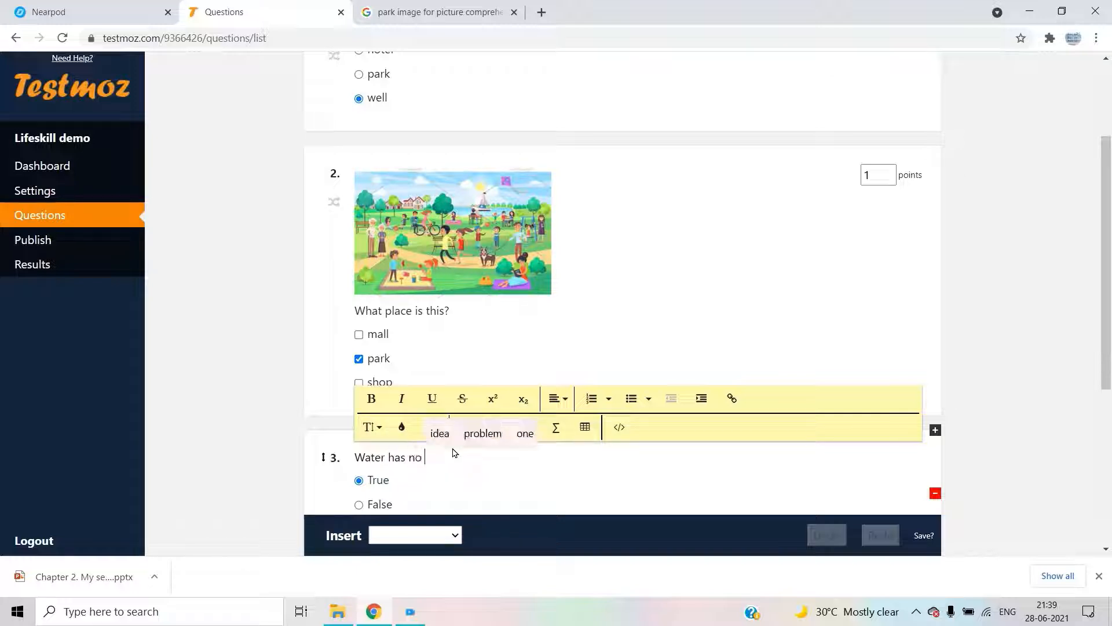
text(colour)
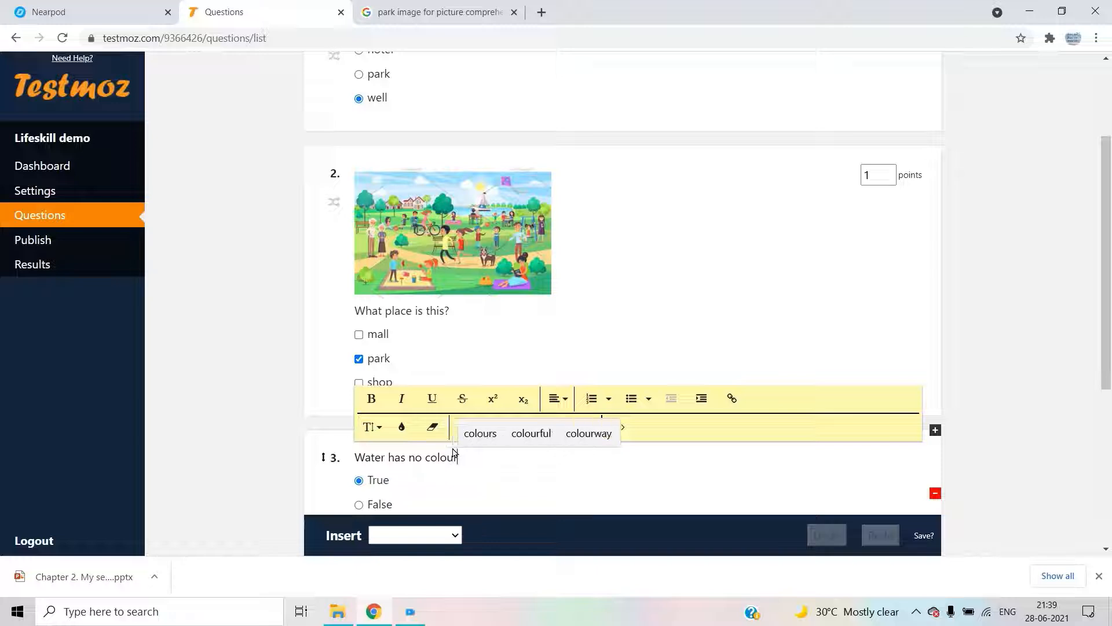
text(.)
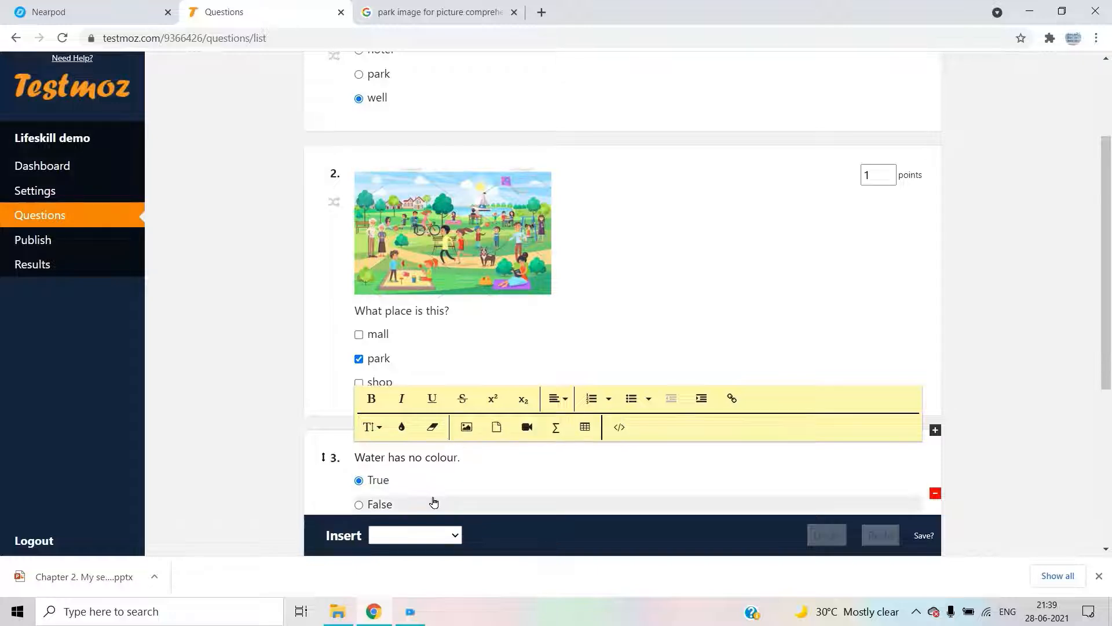
scroll(458, 495, down, 1)
scroll(475, 464, down, 1)
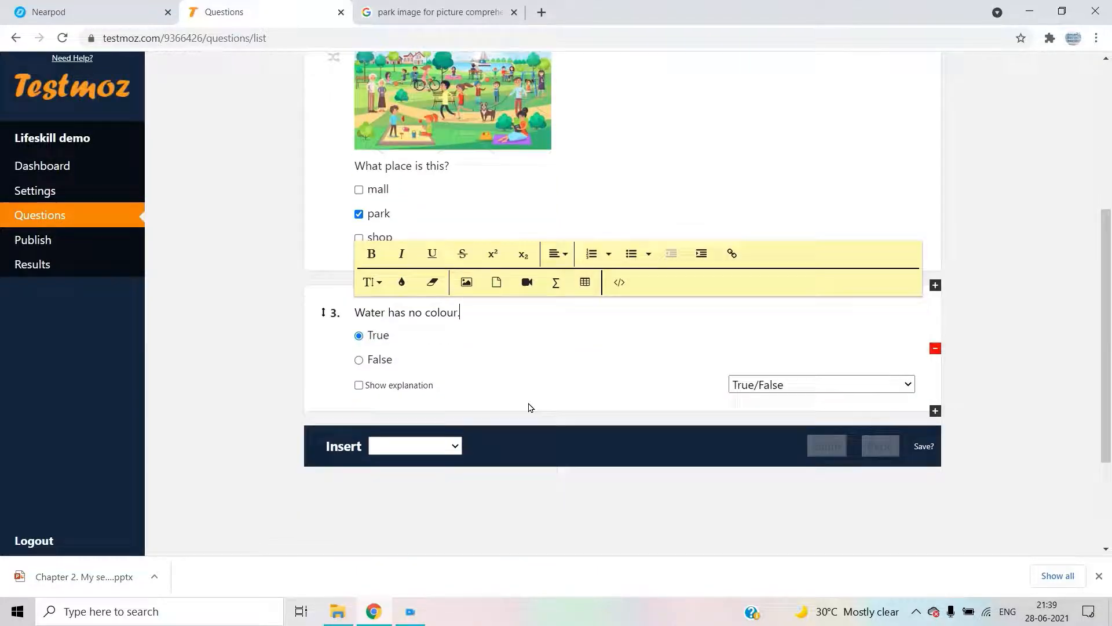
- Delete the old question 4 and insert a graded Matching question in its place
click(441, 446)
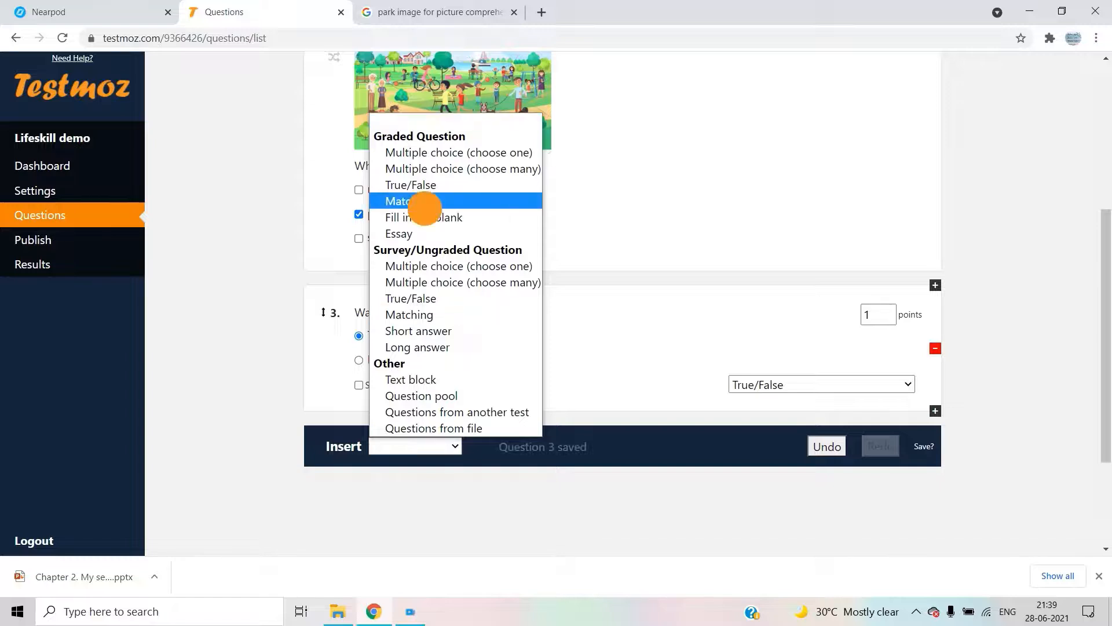
click(426, 201)
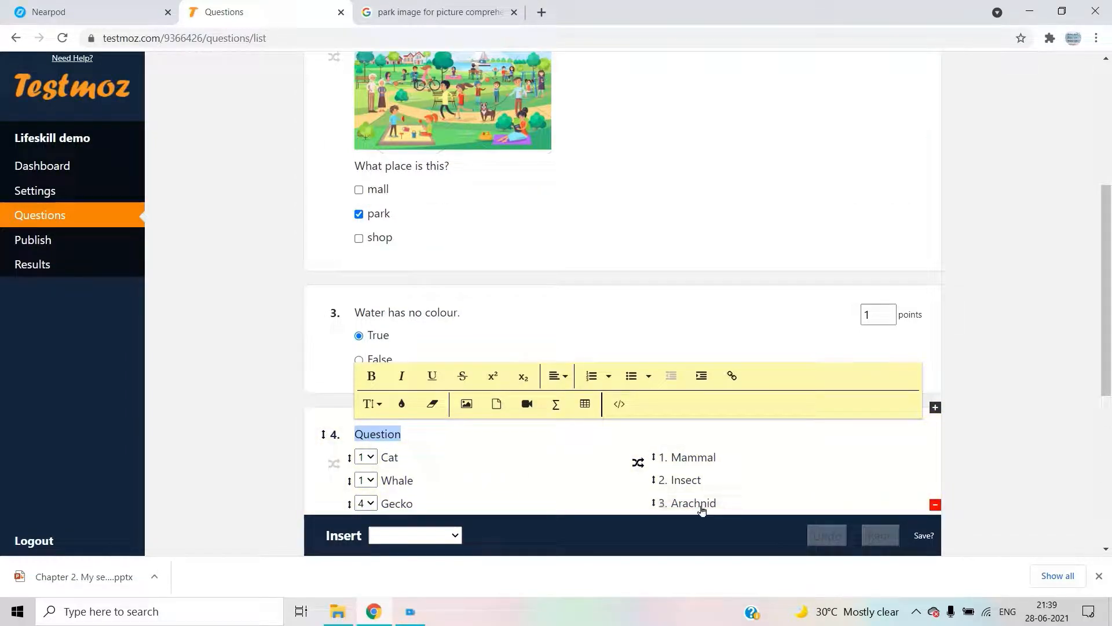
scroll(702, 509, down, 3)
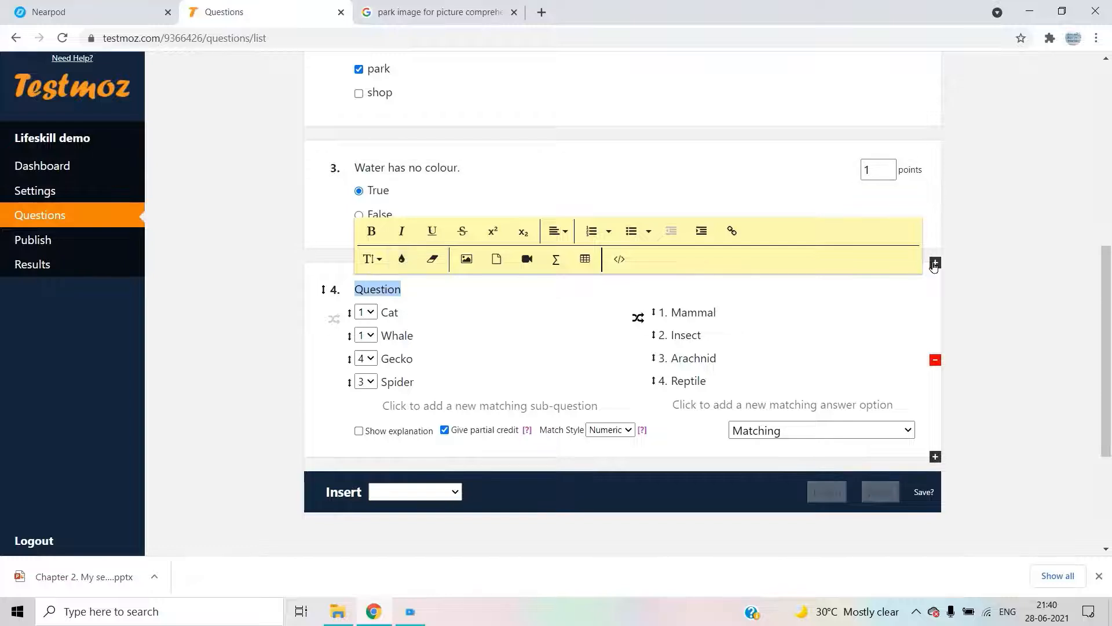
click(935, 361)
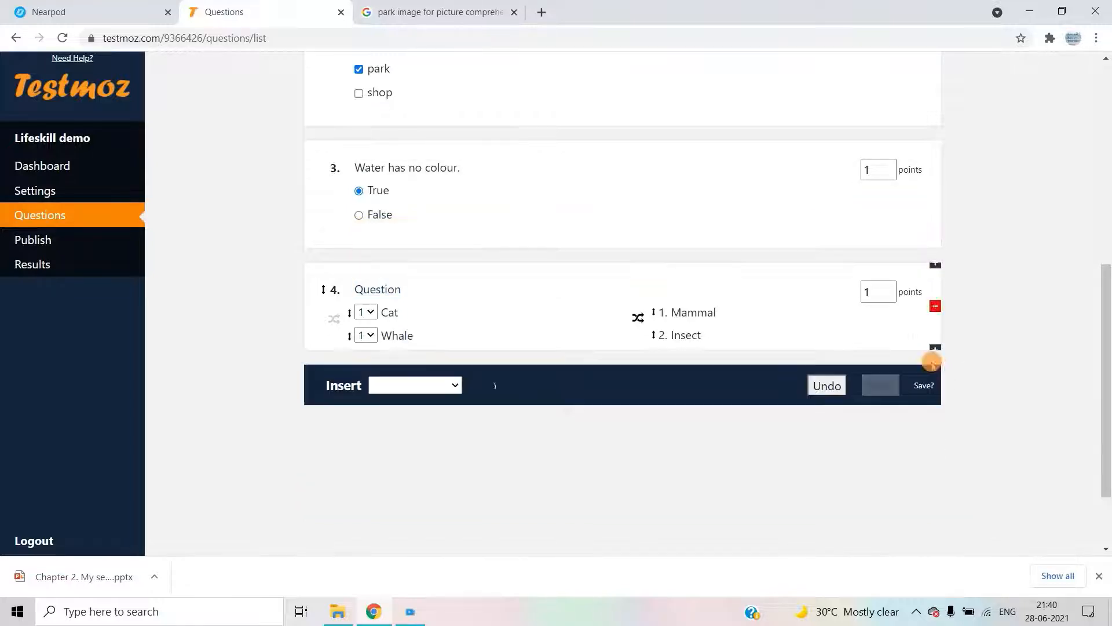
click(422, 284)
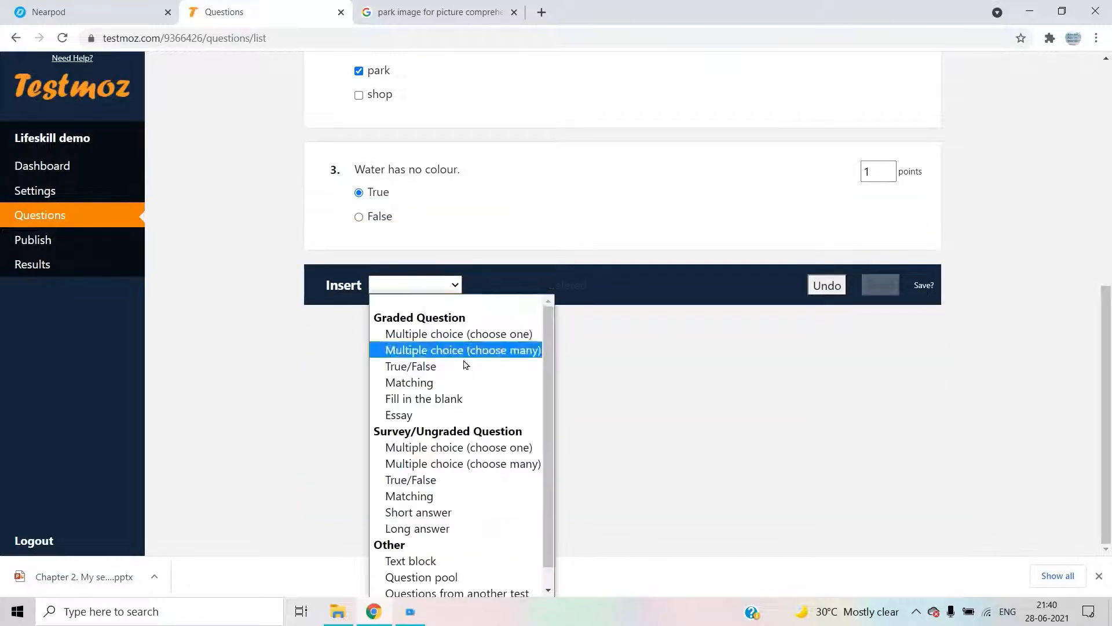
click(465, 382)
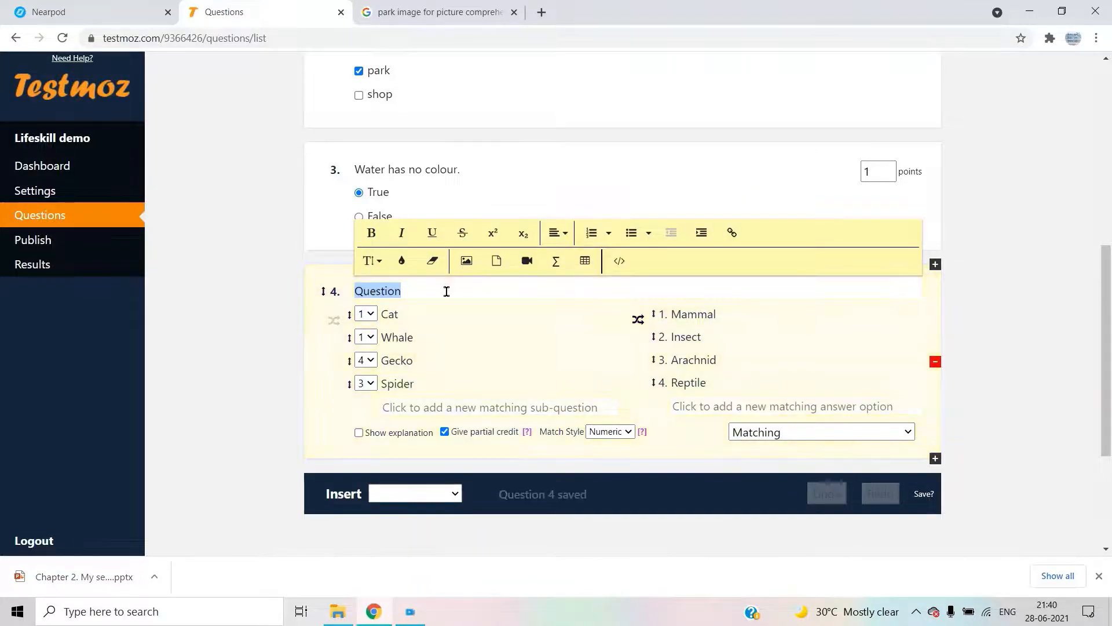
- Change question 4's text to 'Match the following:', leaving the Cat and Mammal items unchanged
text(Matcj)
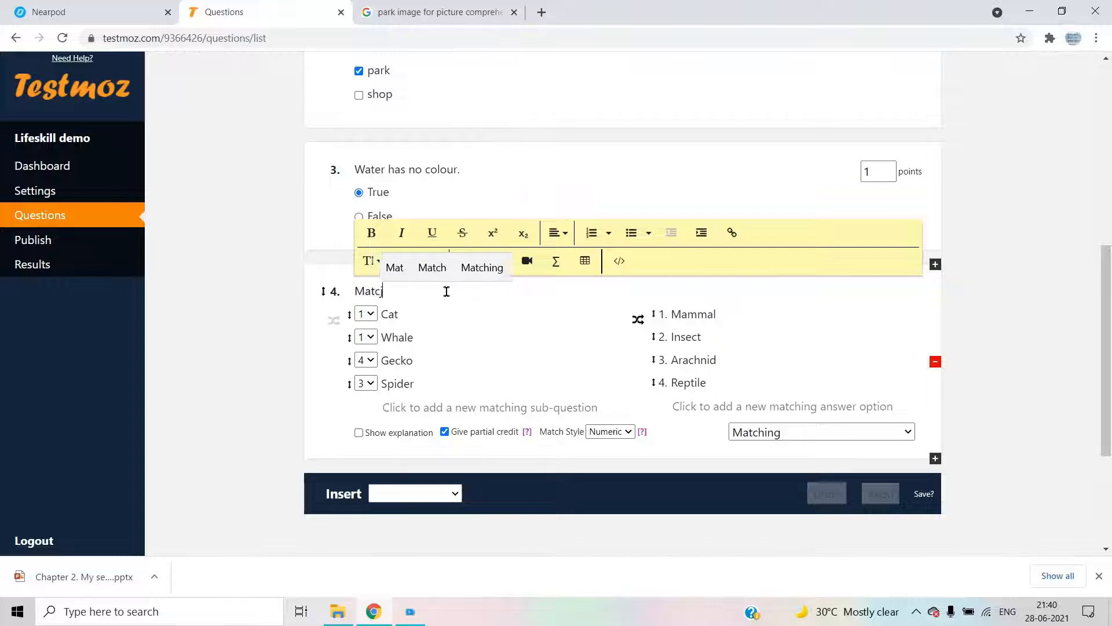
key(BackSpace)
text(h th)
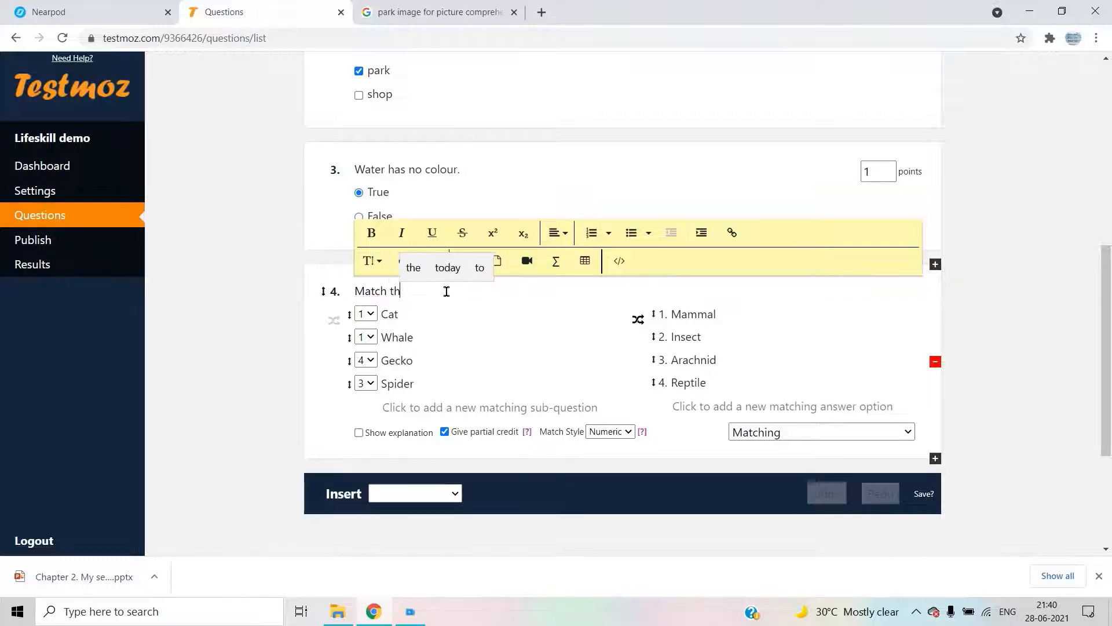
text(e foll)
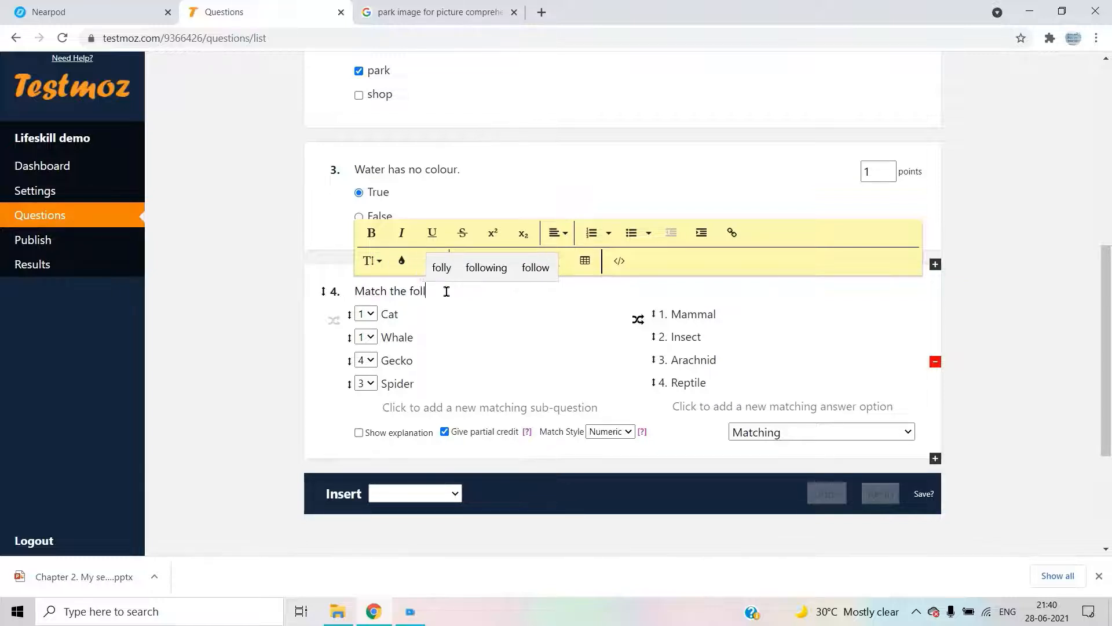
text(owing)
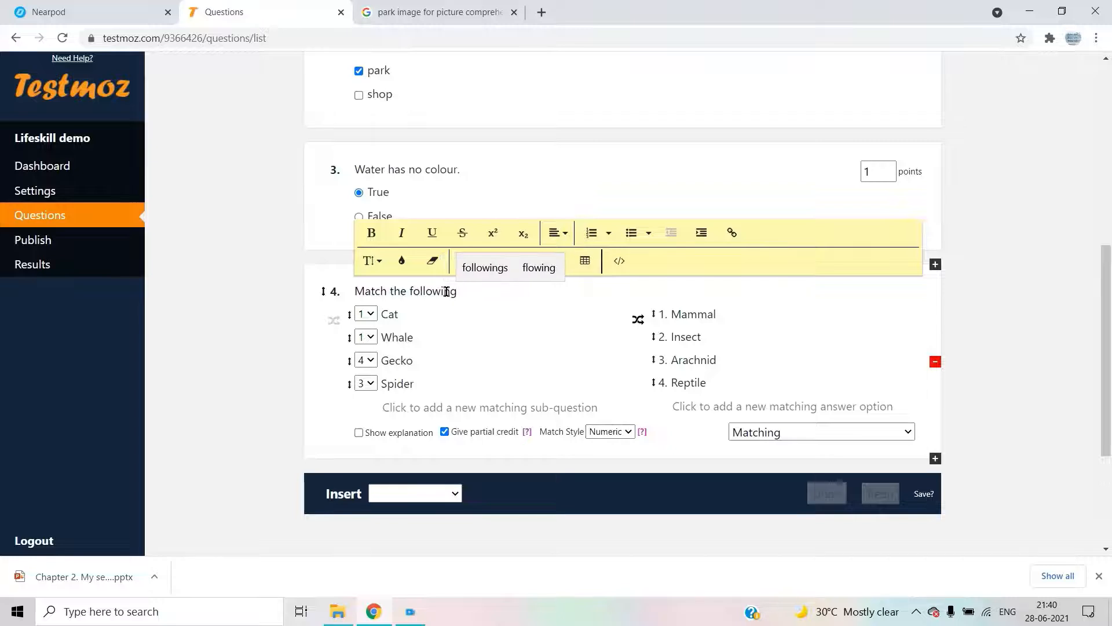
text(:)
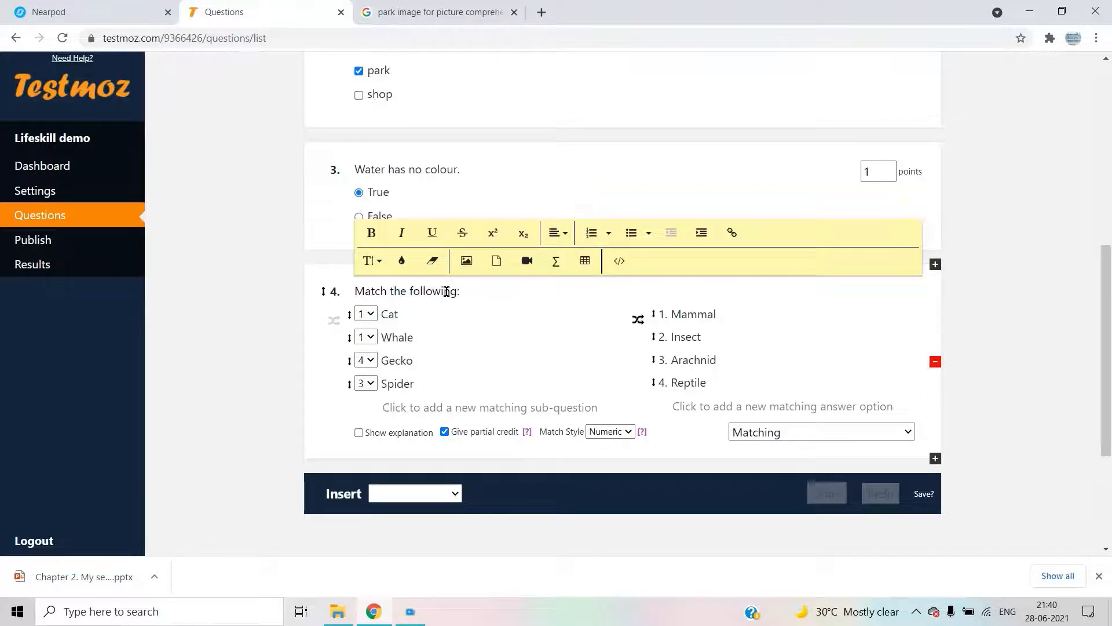
click(452, 308)
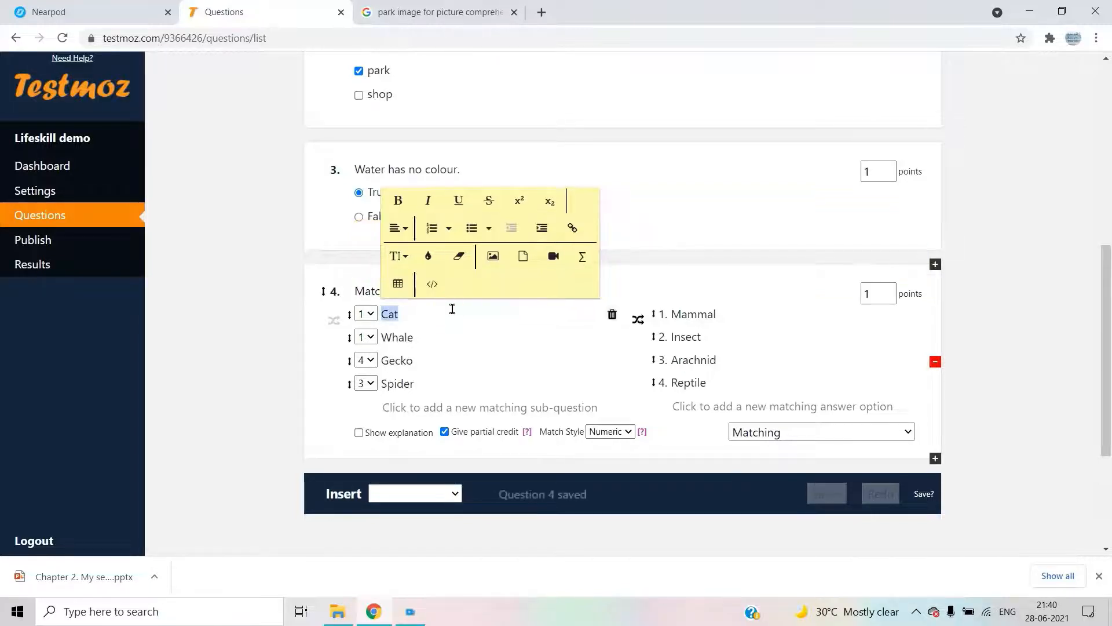
click(493, 257)
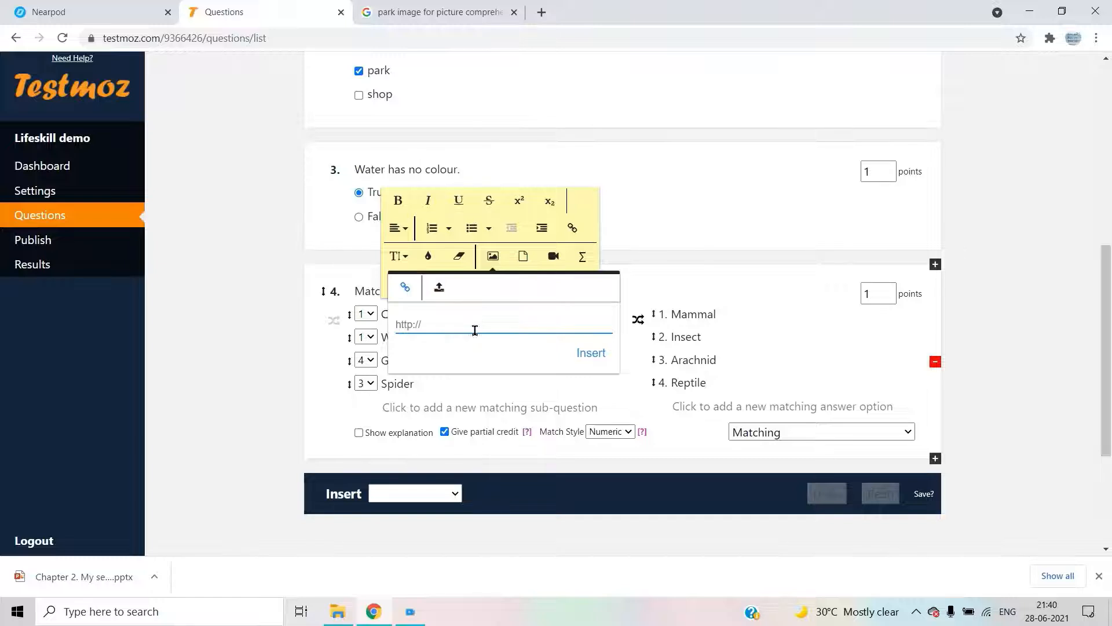
click(529, 392)
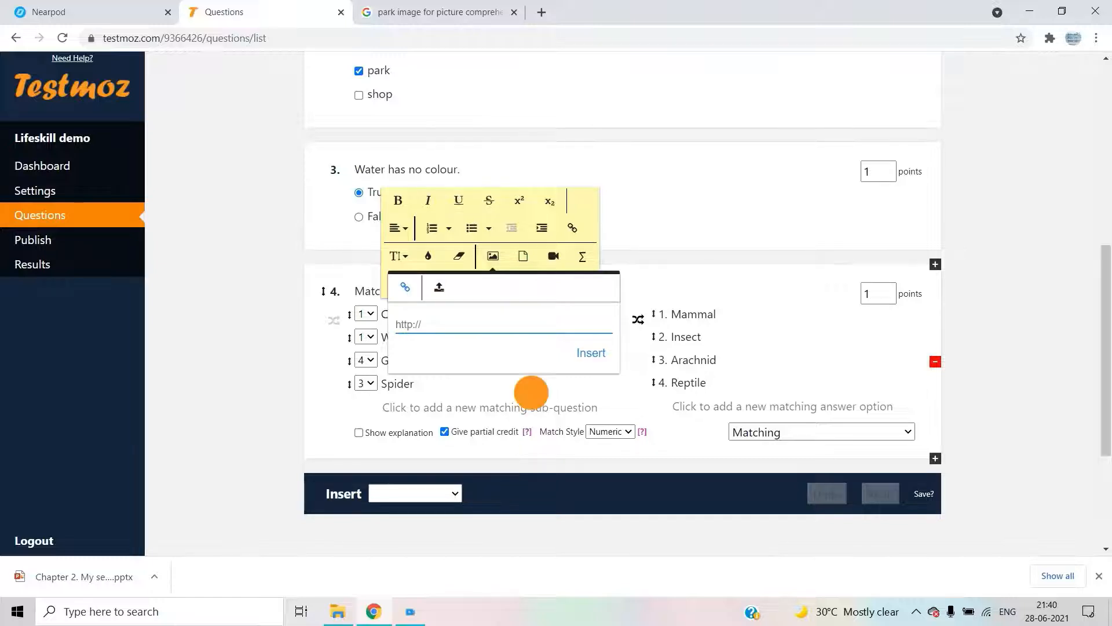
double_click(703, 317)
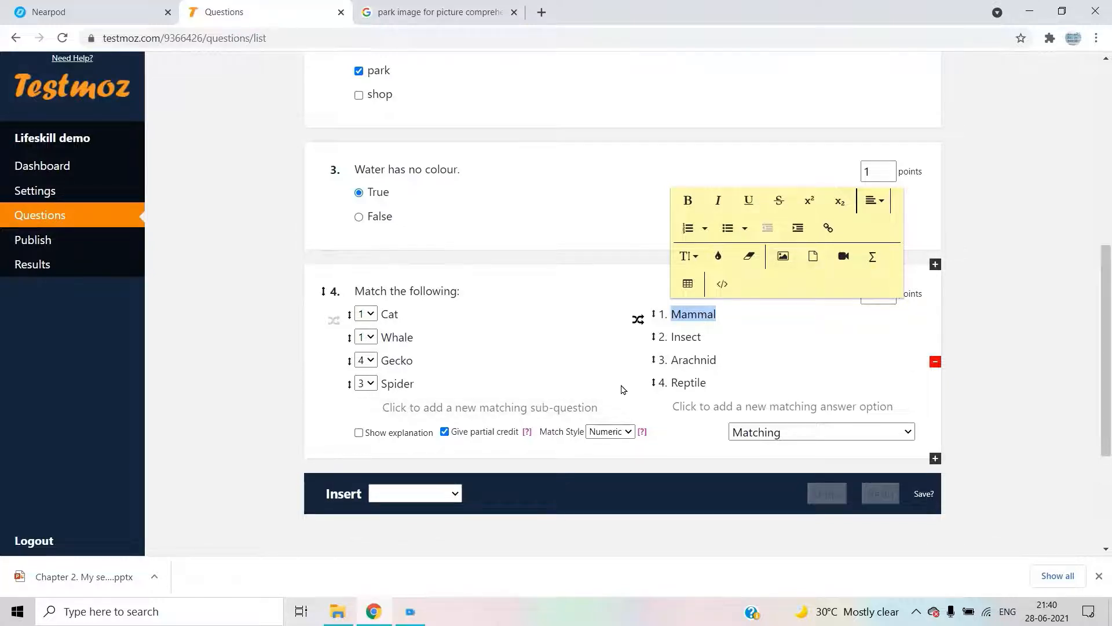
scroll(619, 394, down, 2)
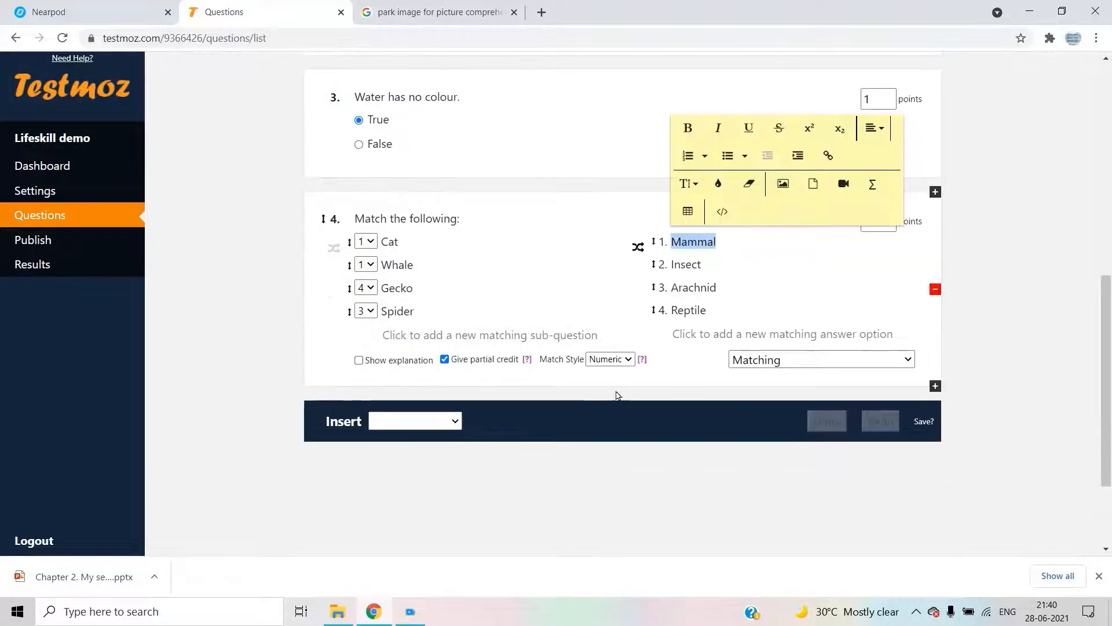
click(402, 423)
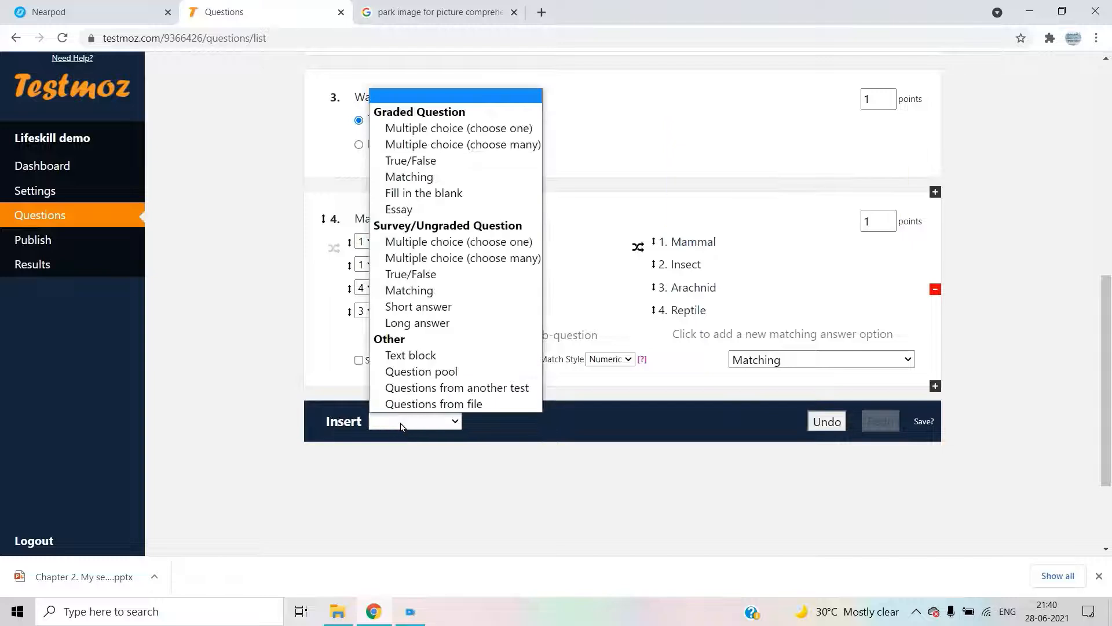
- Add a graded fill-in-the-blank question 5 reading 'Water takes the shape of the'
click(441, 196)
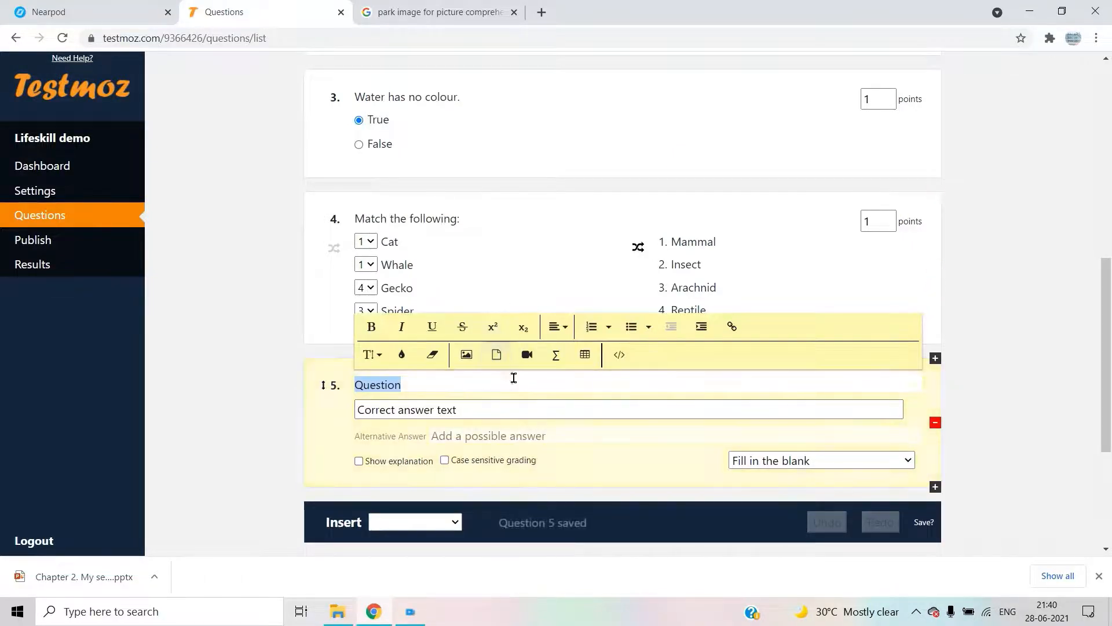
click(513, 382)
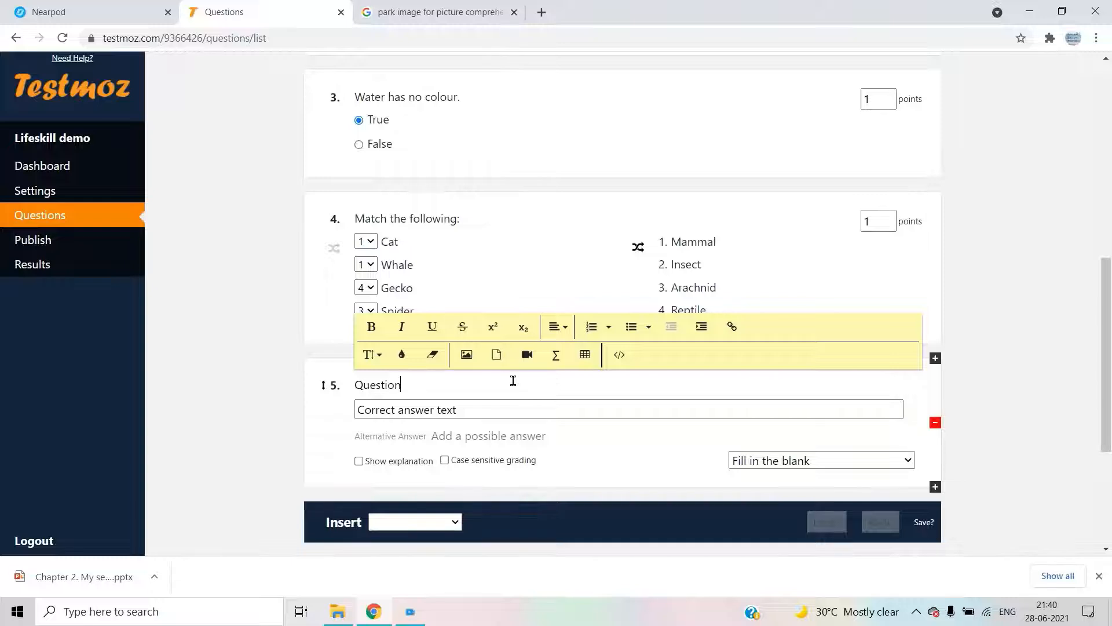
key(BackSpace)
key(BackSpace)
key(BackSpace)
key(BackSpace)
key(BackSpace)
key(BackSpace)
text(W)
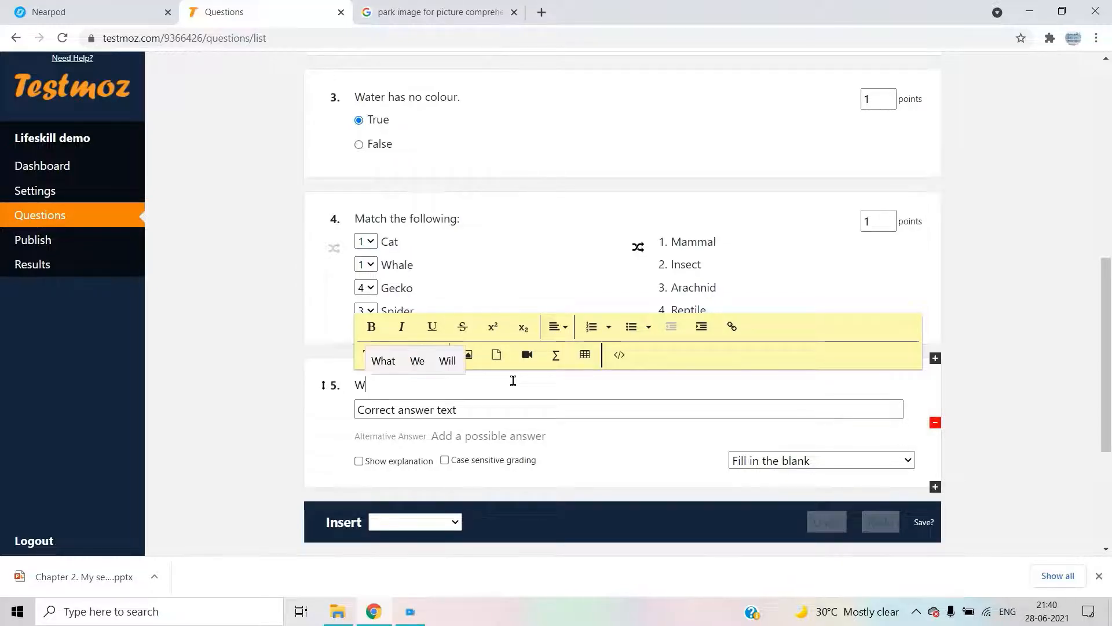
text(ater ta)
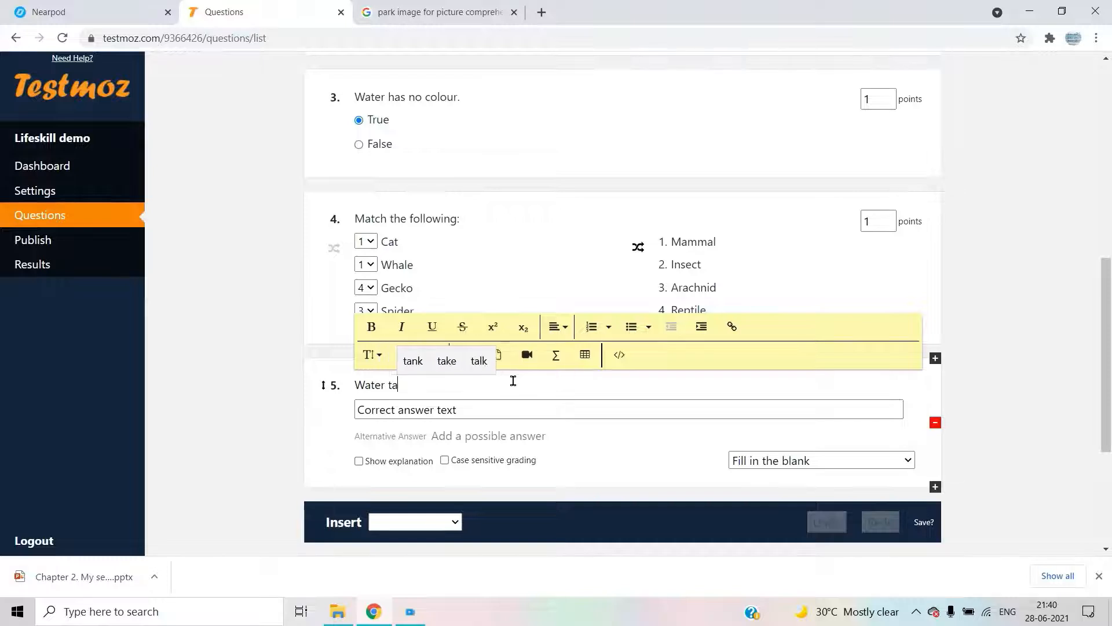
text(kes the s)
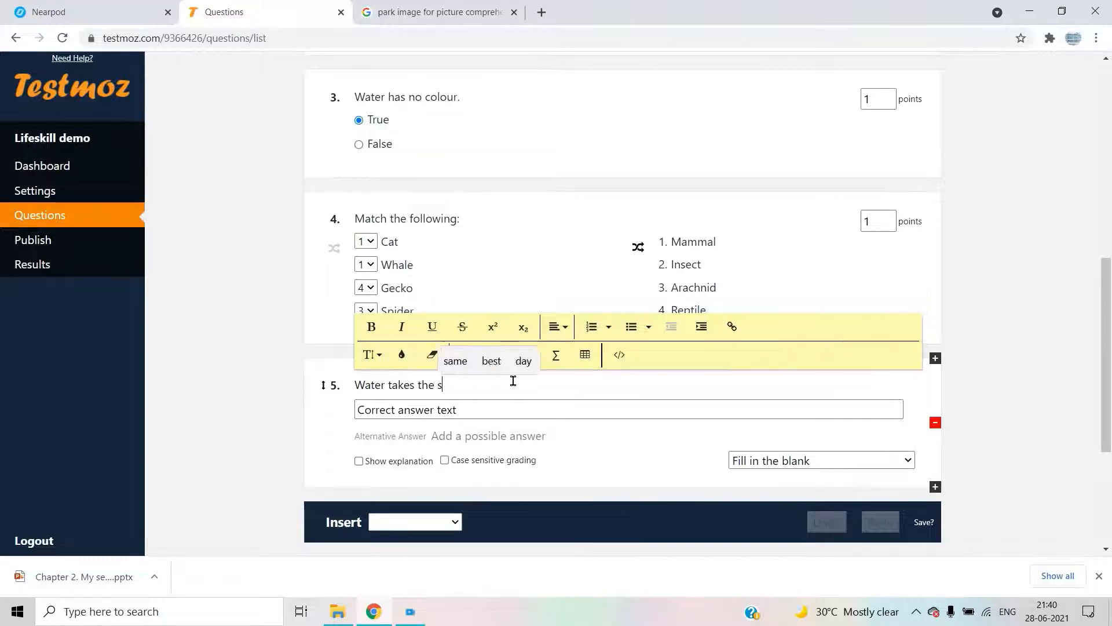
text(hap)
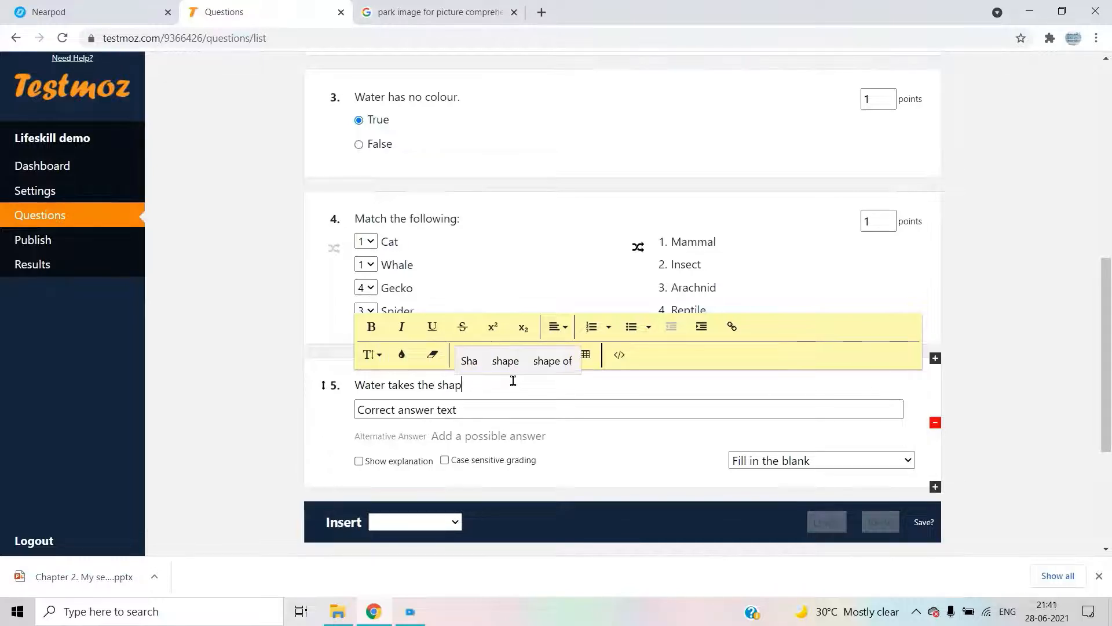
text(e of)
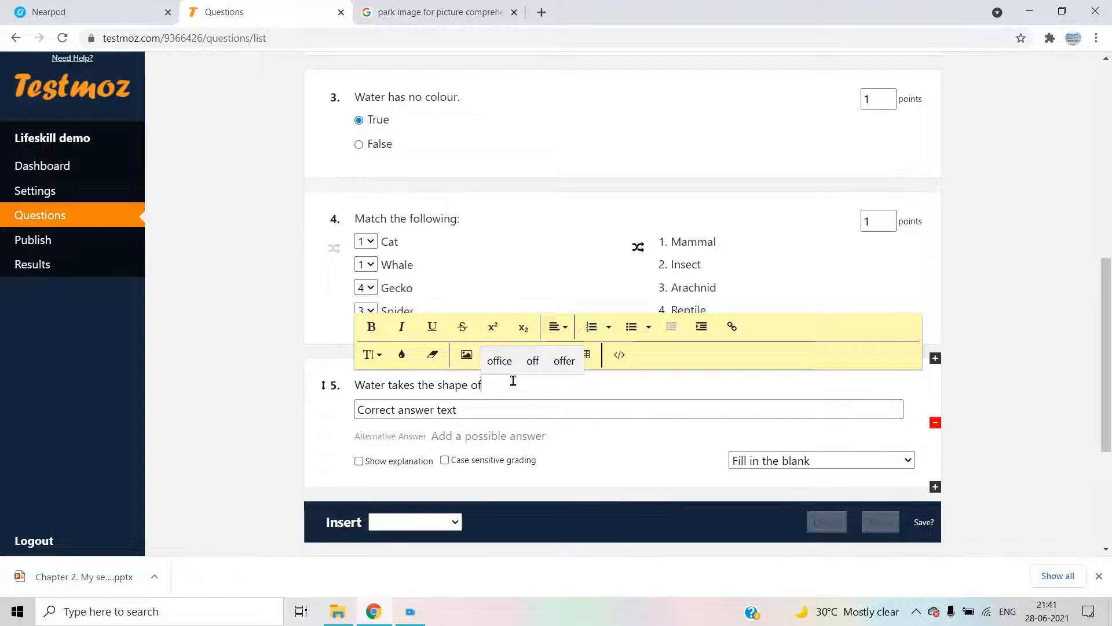
text( the)
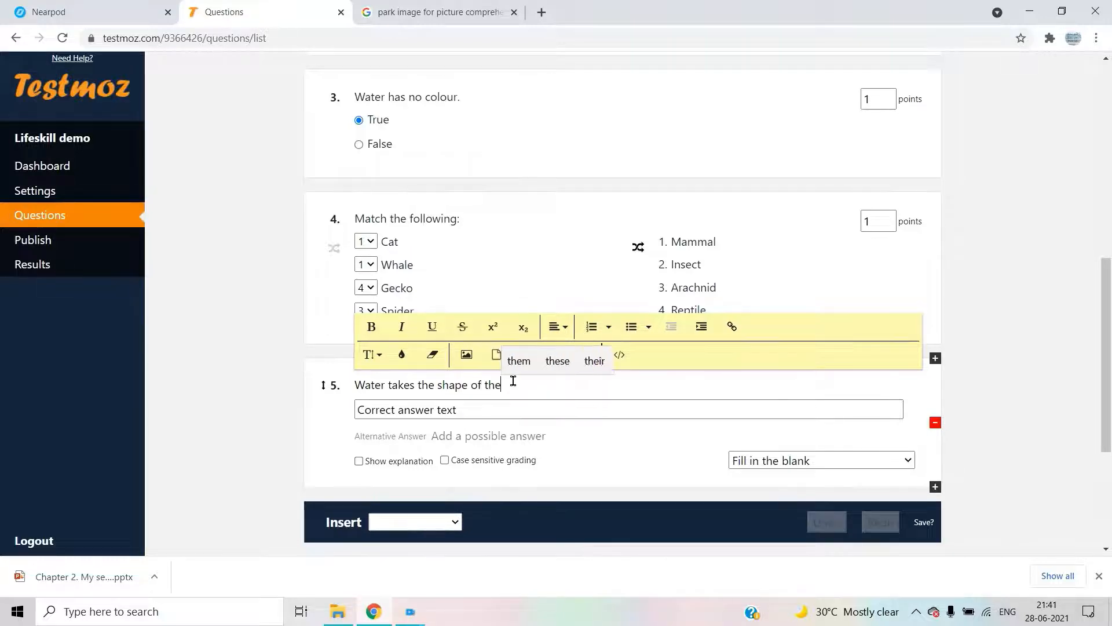
- Make Container the answer, add 'objects' as an alternative, and keep grading case-insensitive
click(505, 407)
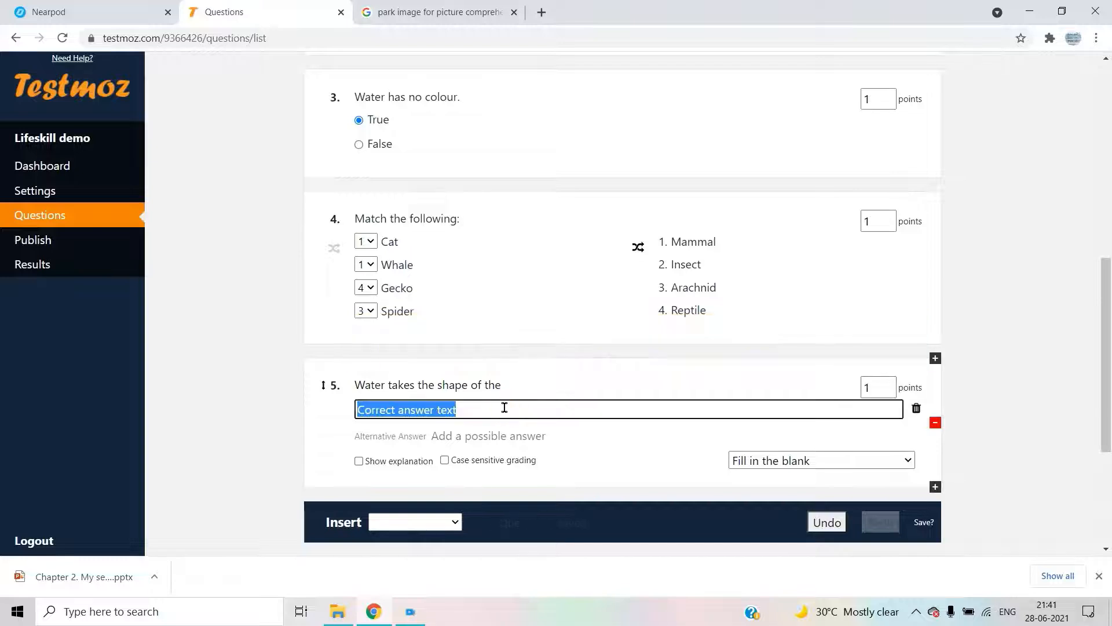
key(BackSpace)
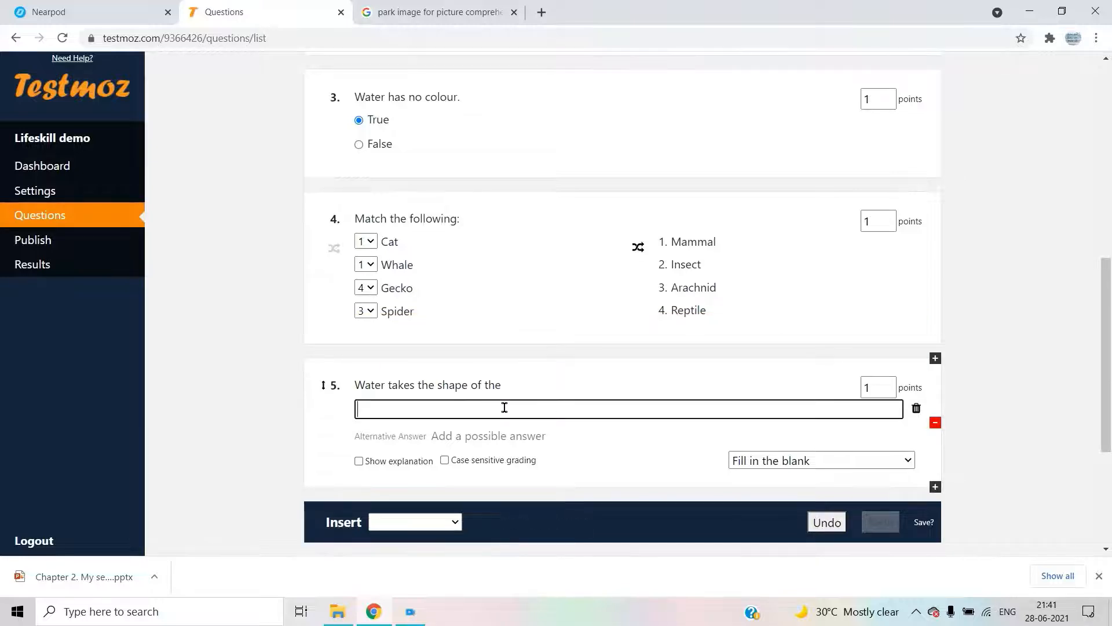
text(Co)
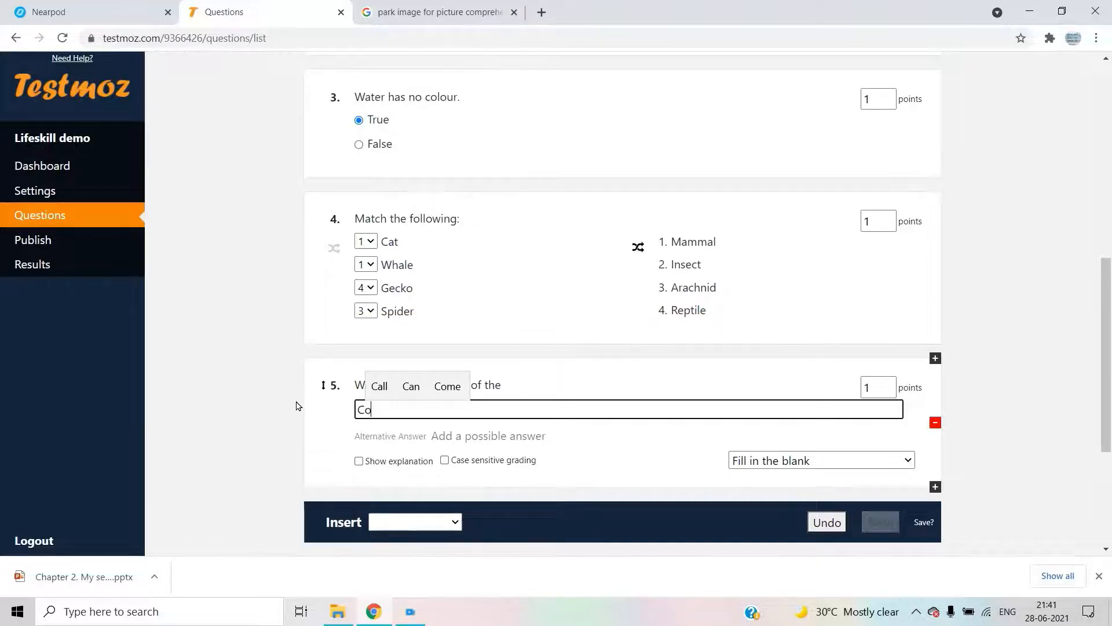
text(ntain)
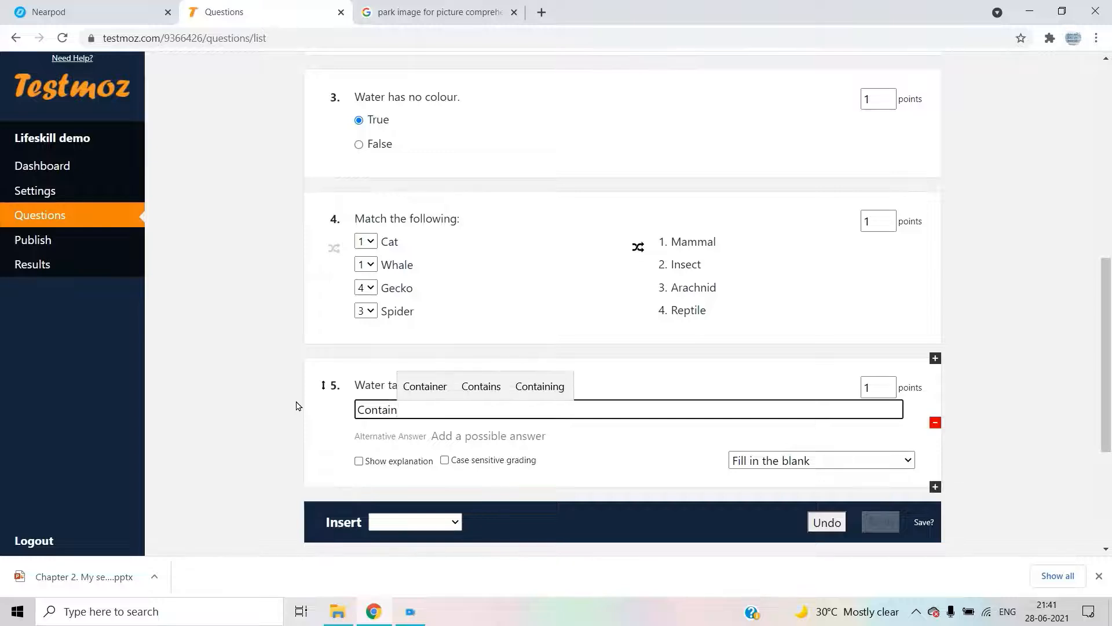
click(426, 386)
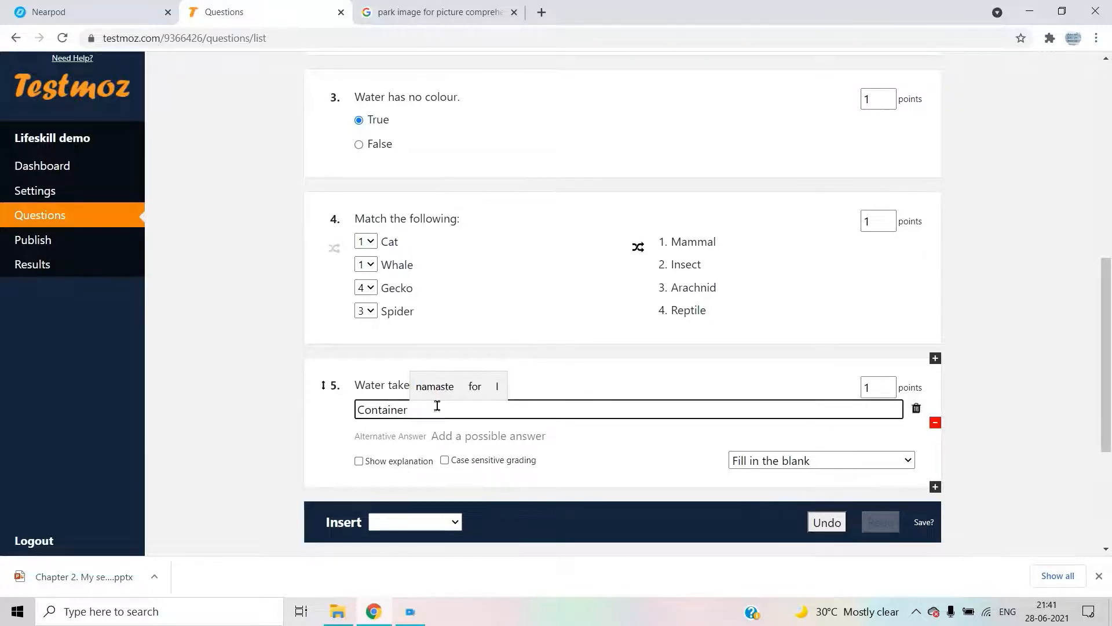
click(478, 436)
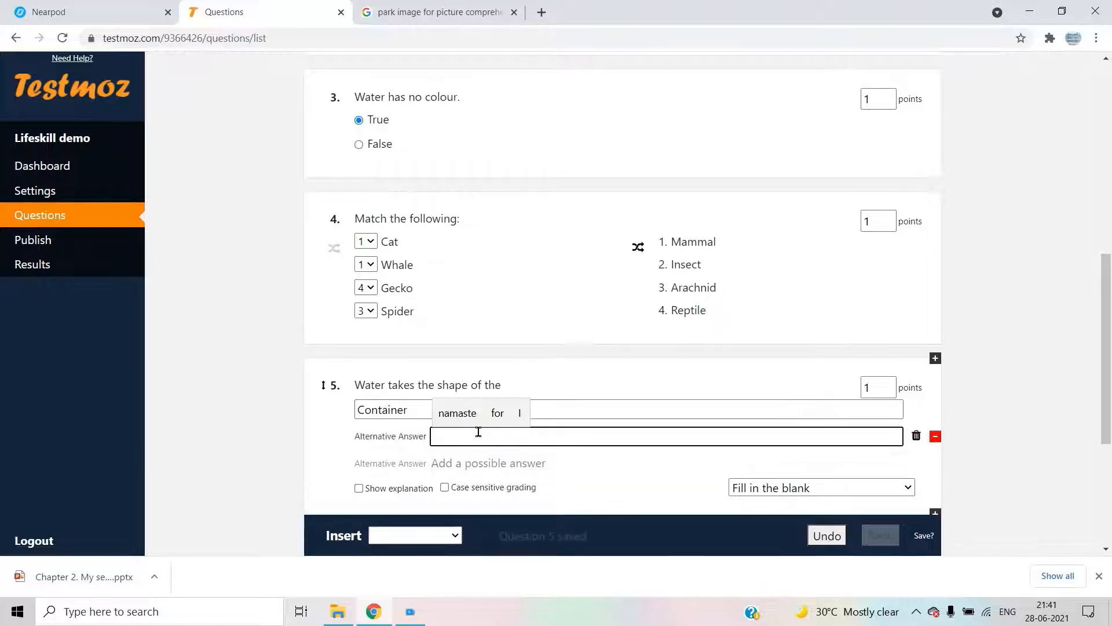
text(object)
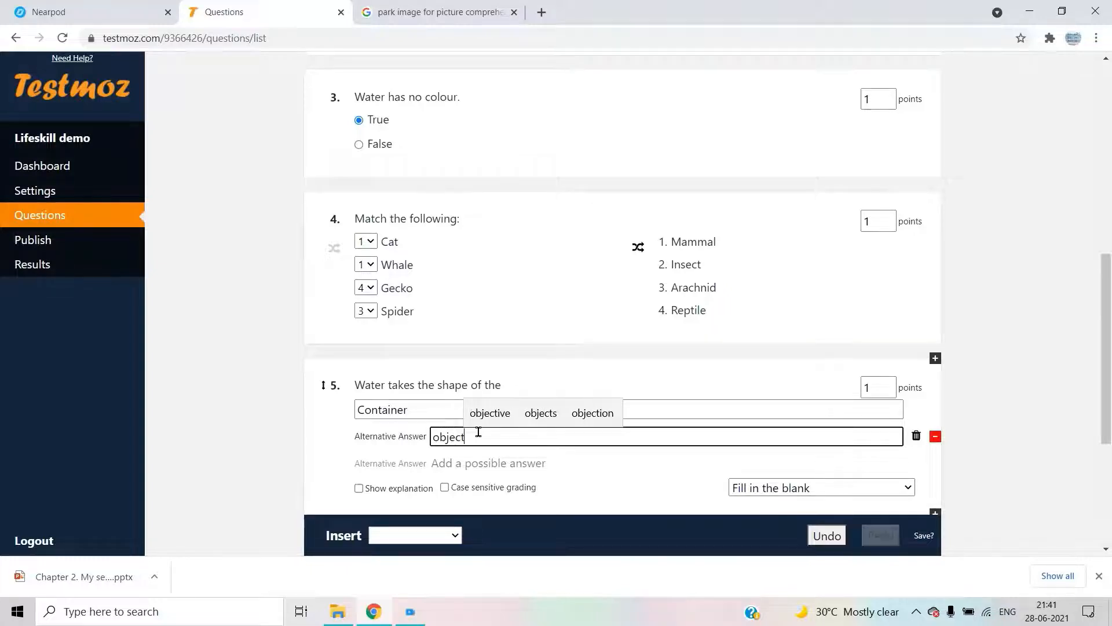
text(s)
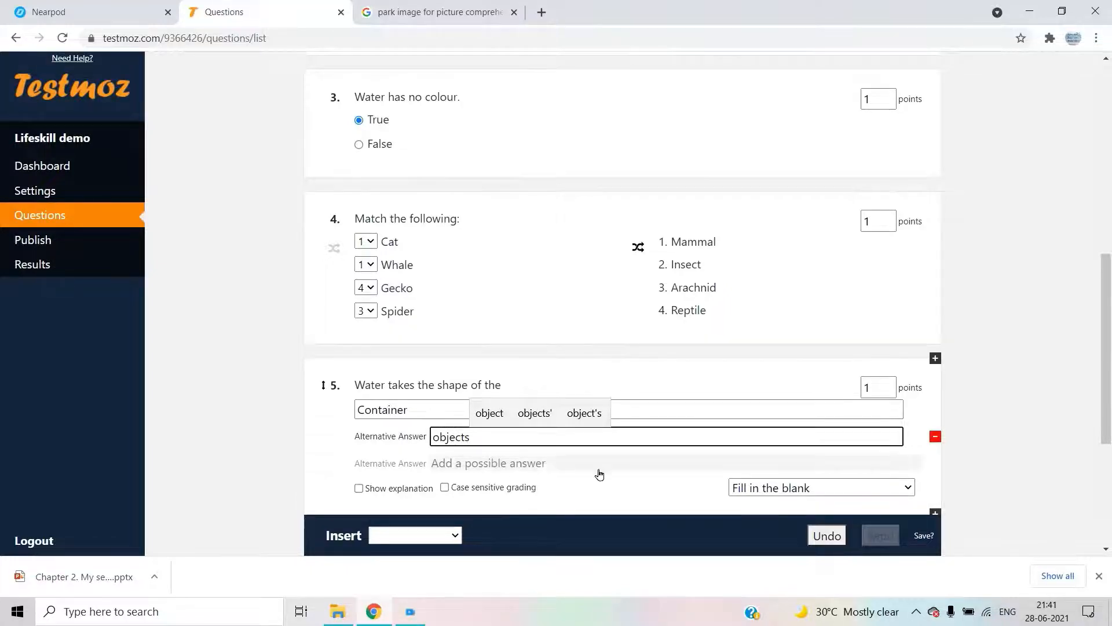
click(450, 483)
click(450, 490)
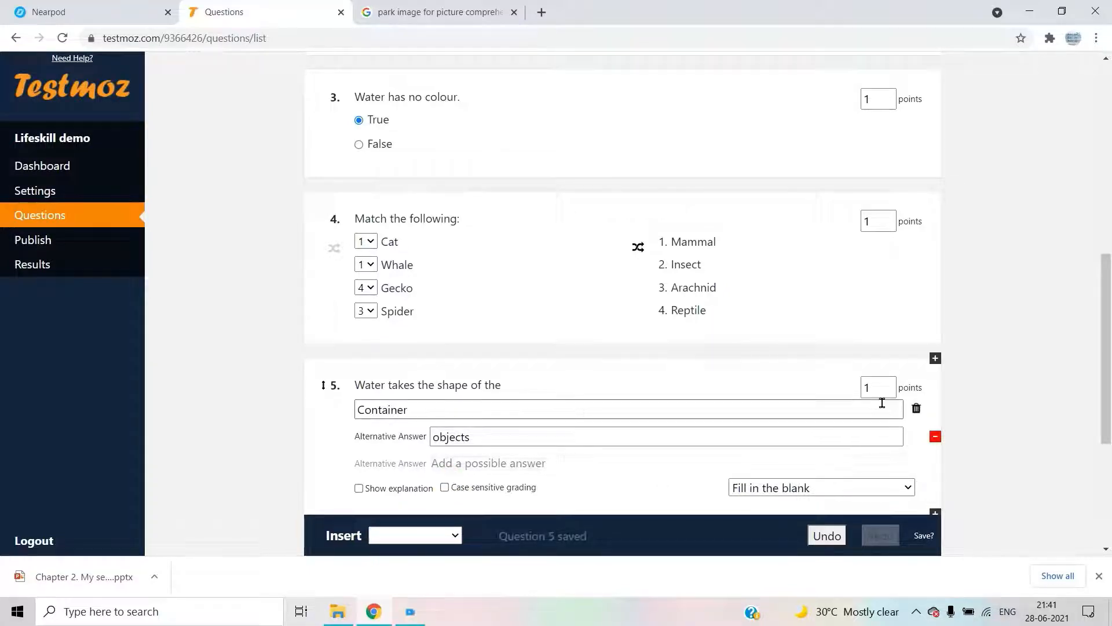
click(398, 534)
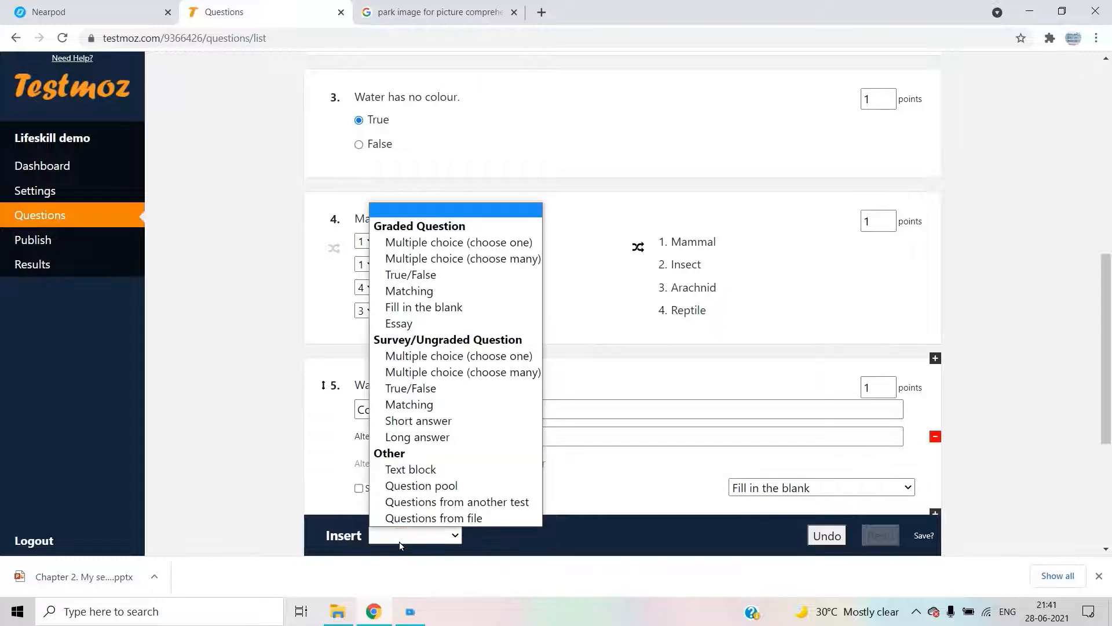
- Insert an Essay question 6 and type its wording, 'Why do we need a house?'
click(440, 322)
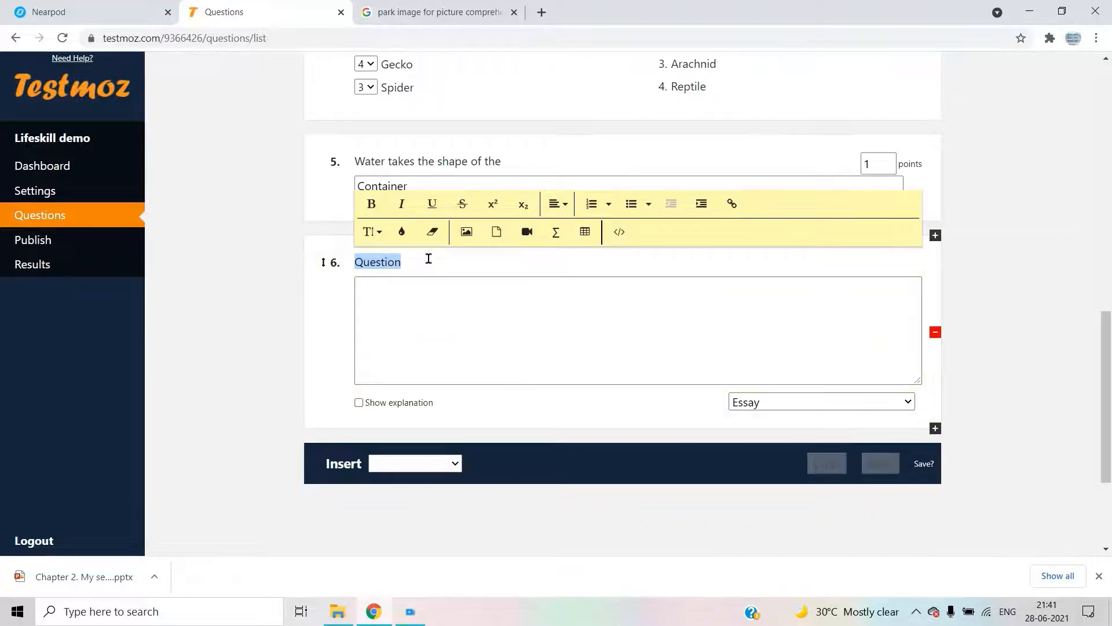
text(Wh)
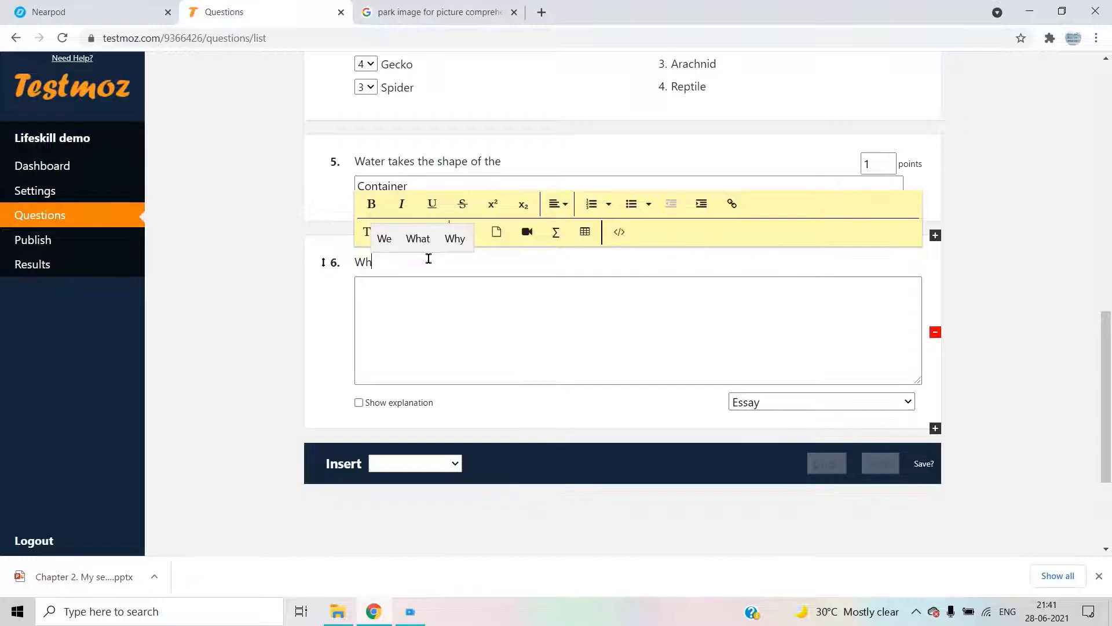
text(ere)
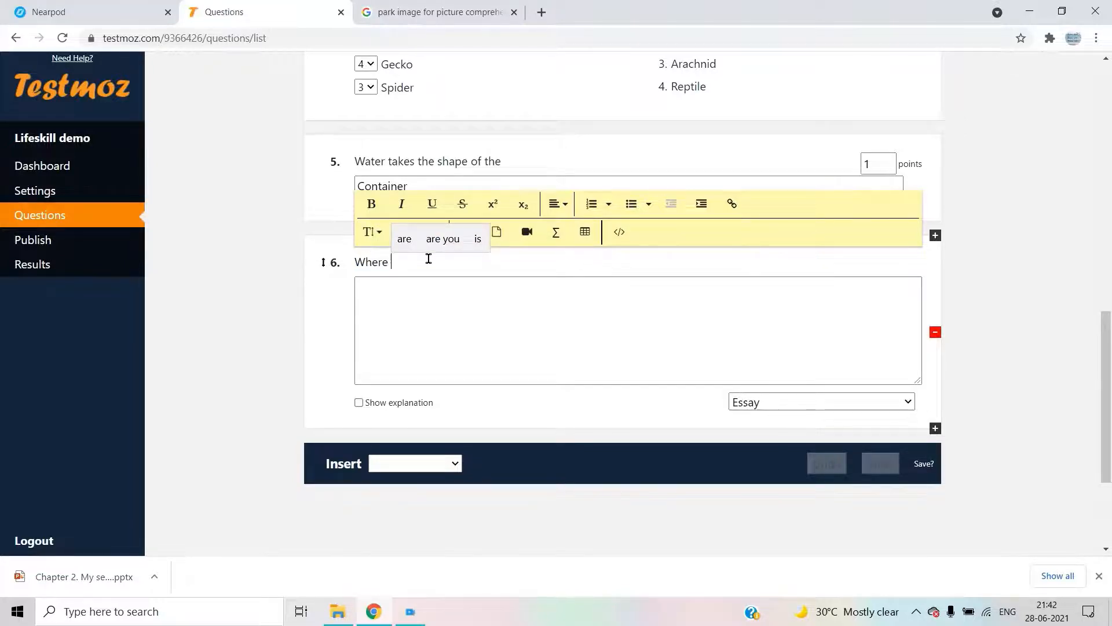
key(BackSpace)
key(BackSpace)
key(BackSpace)
key(BackSpace)
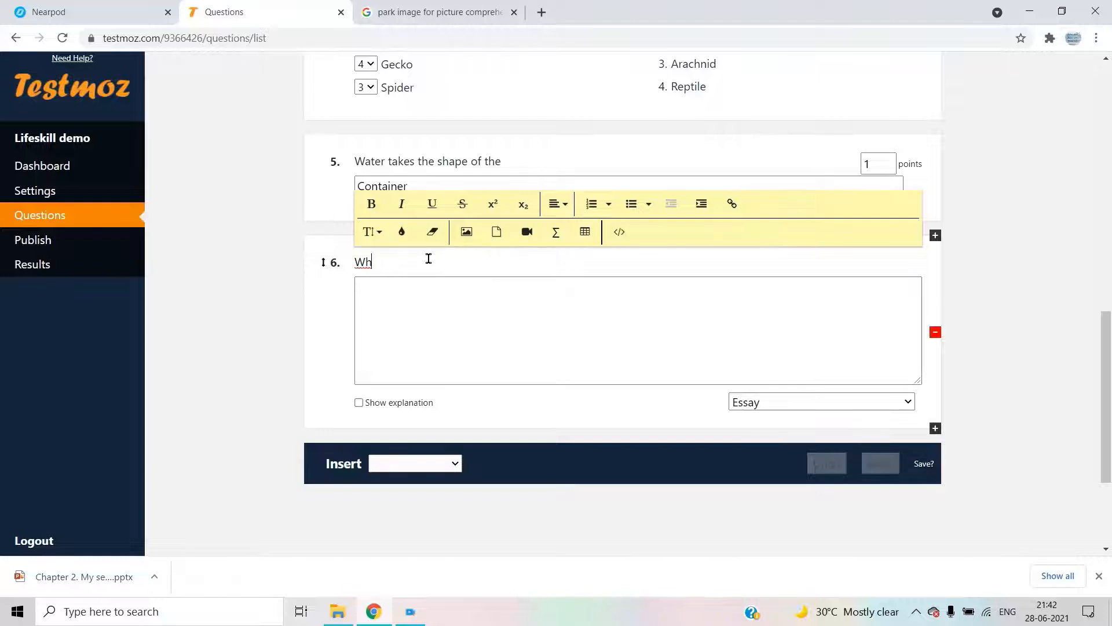
text(y do )
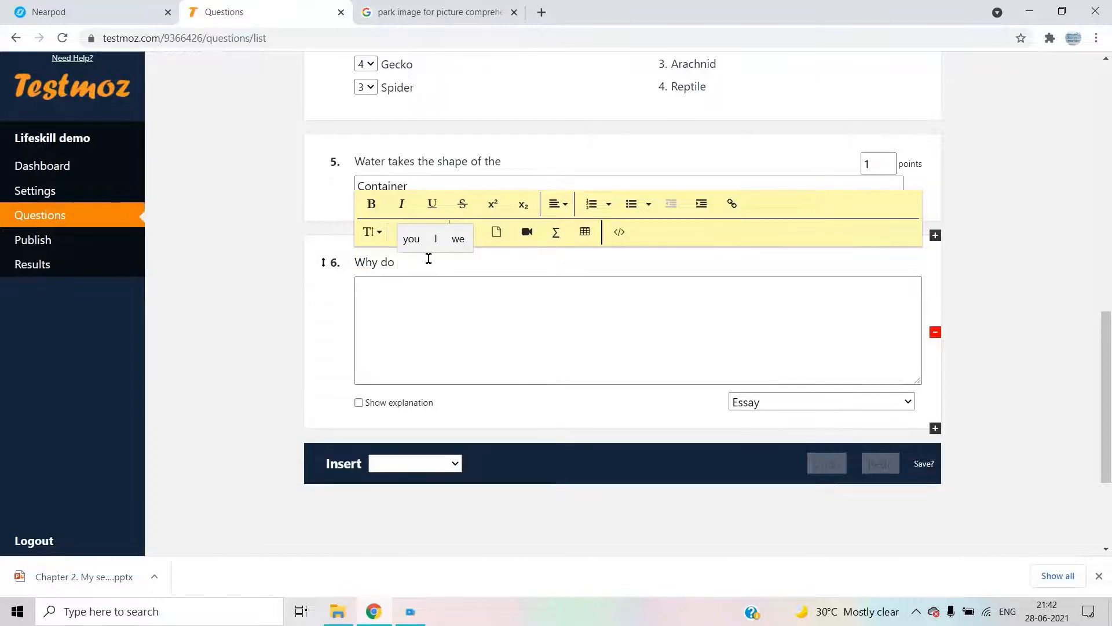
text(we n)
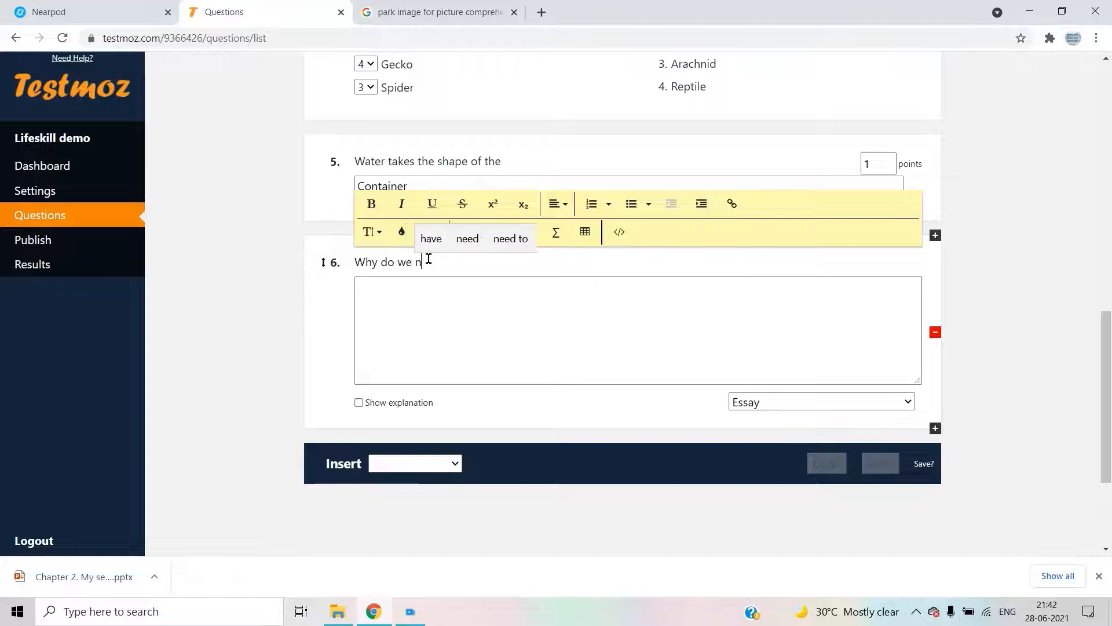
text(eed)
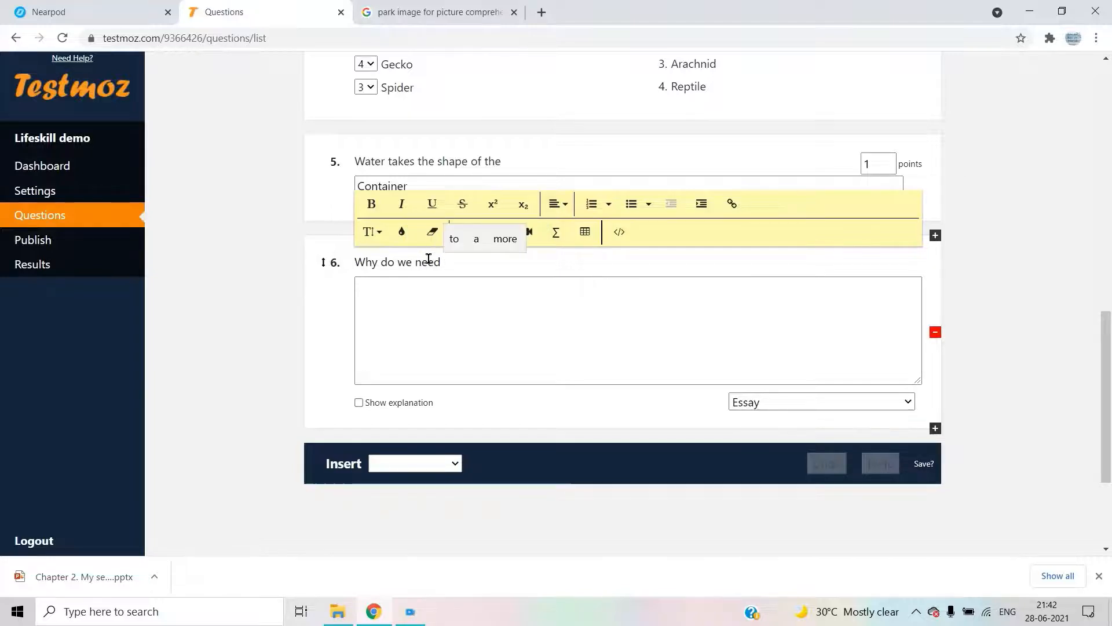
text( house)
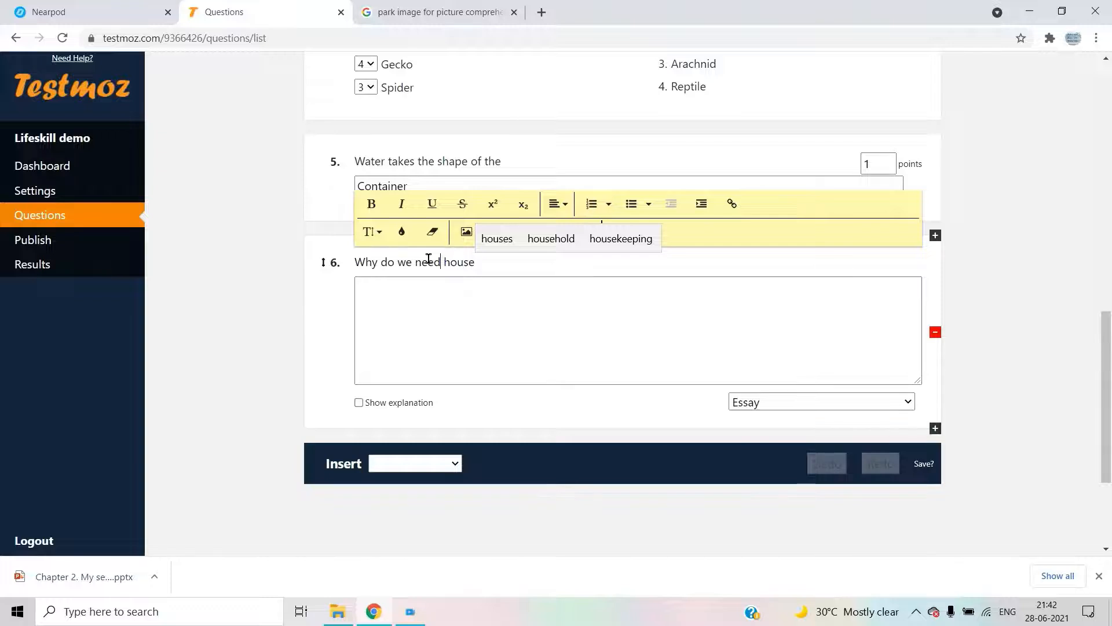
text( a )
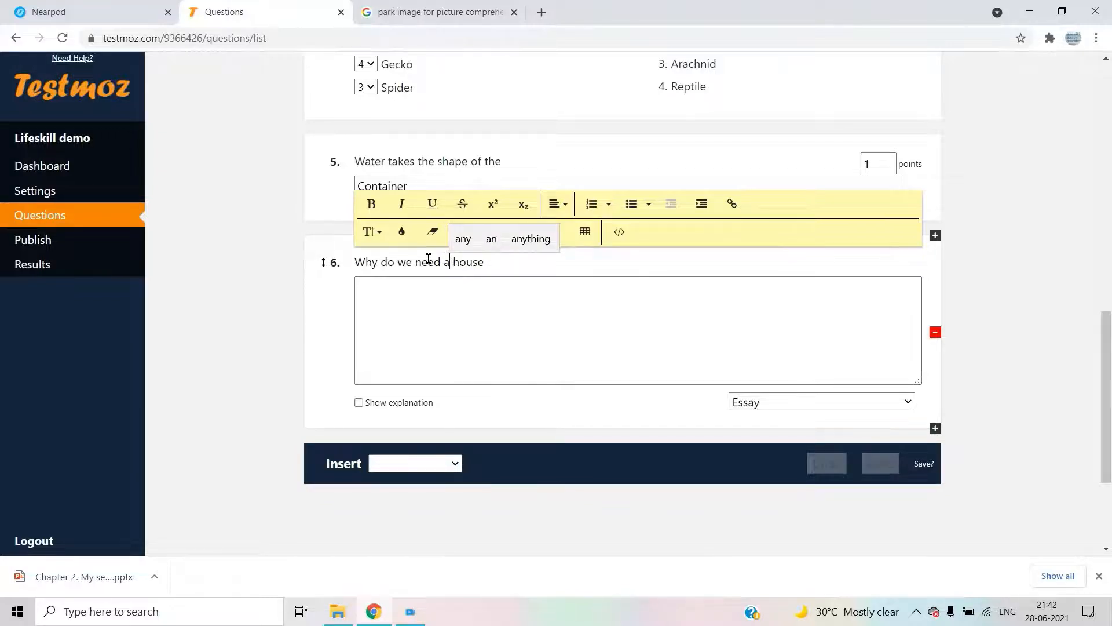
text(?)
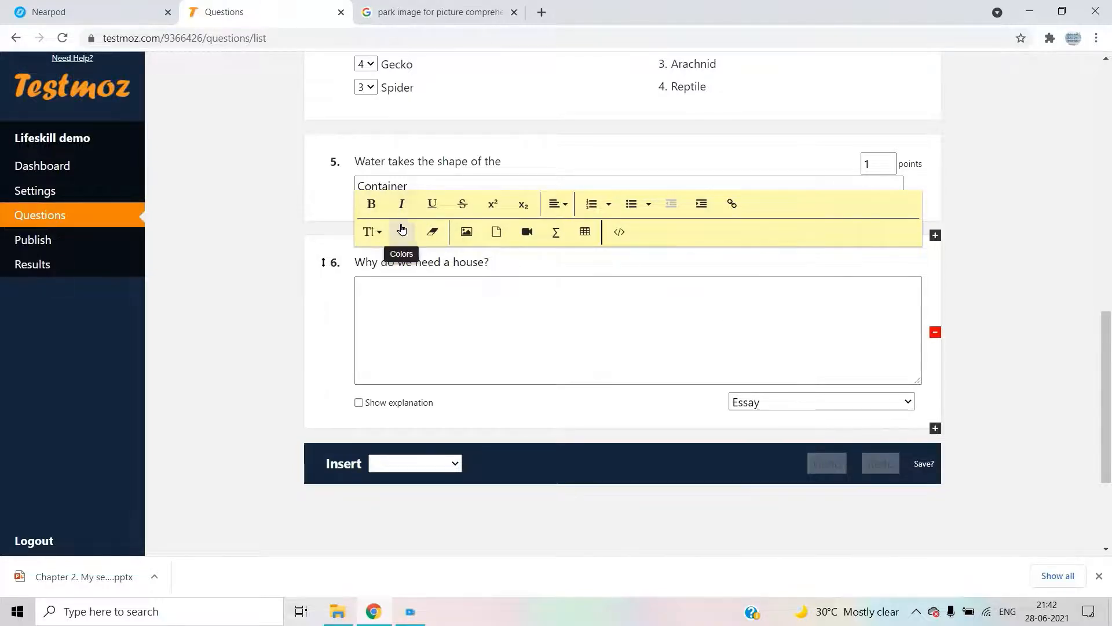
- Try underlining and linking question 6's text, then close the link form
click(433, 205)
click(432, 207)
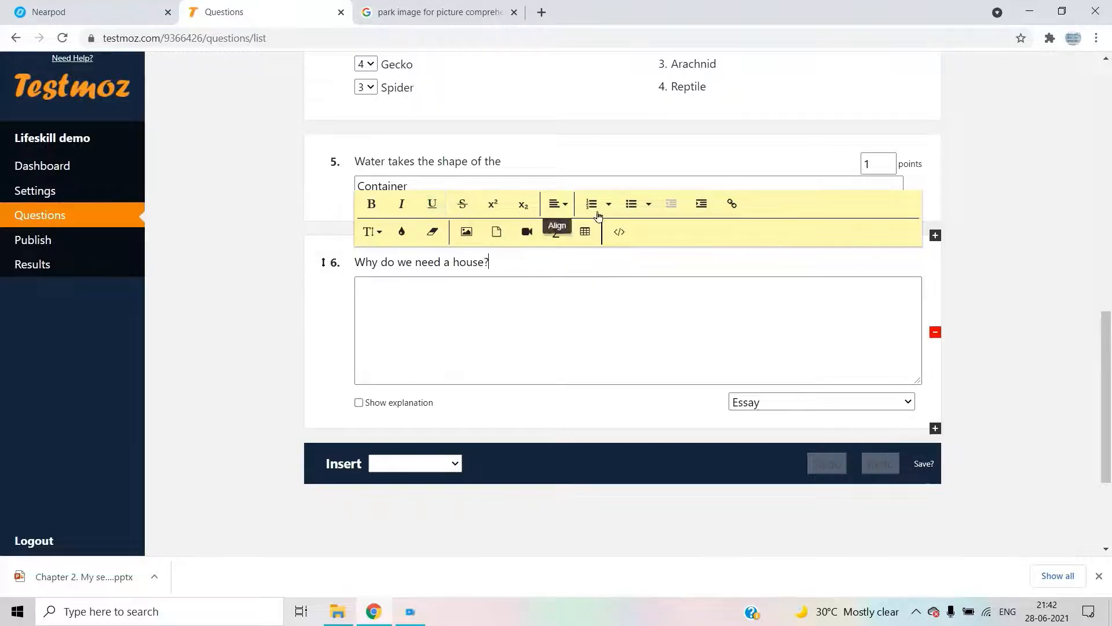
click(731, 204)
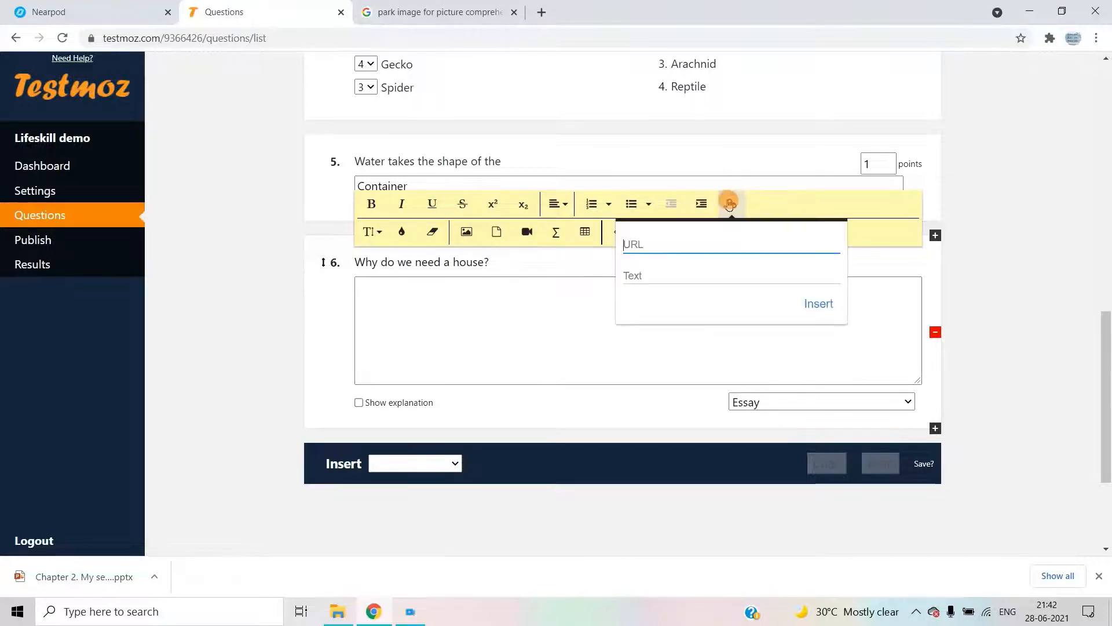
click(548, 323)
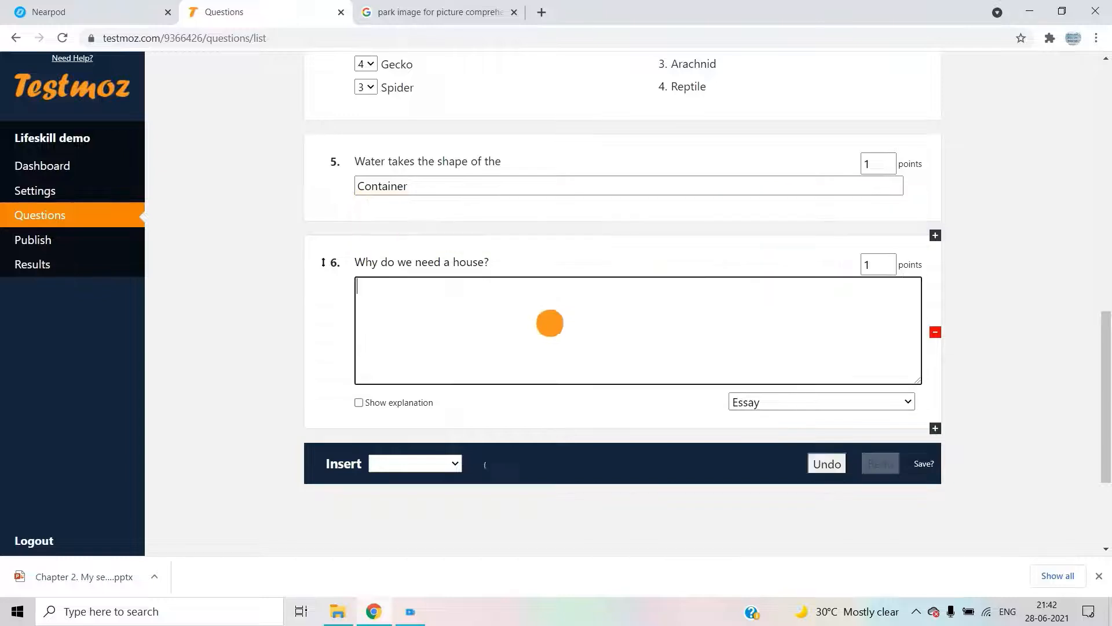
- Select question 6's title and clear its formatting, leaving plain 'Why do we need a house?'
click(526, 261)
triple_click(526, 261)
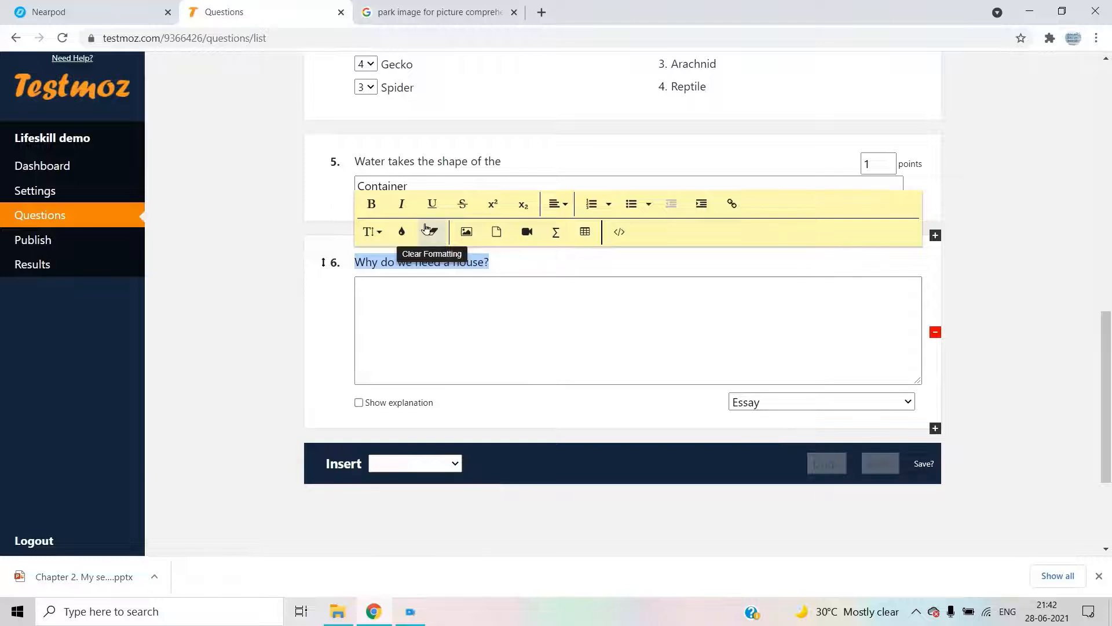
click(406, 230)
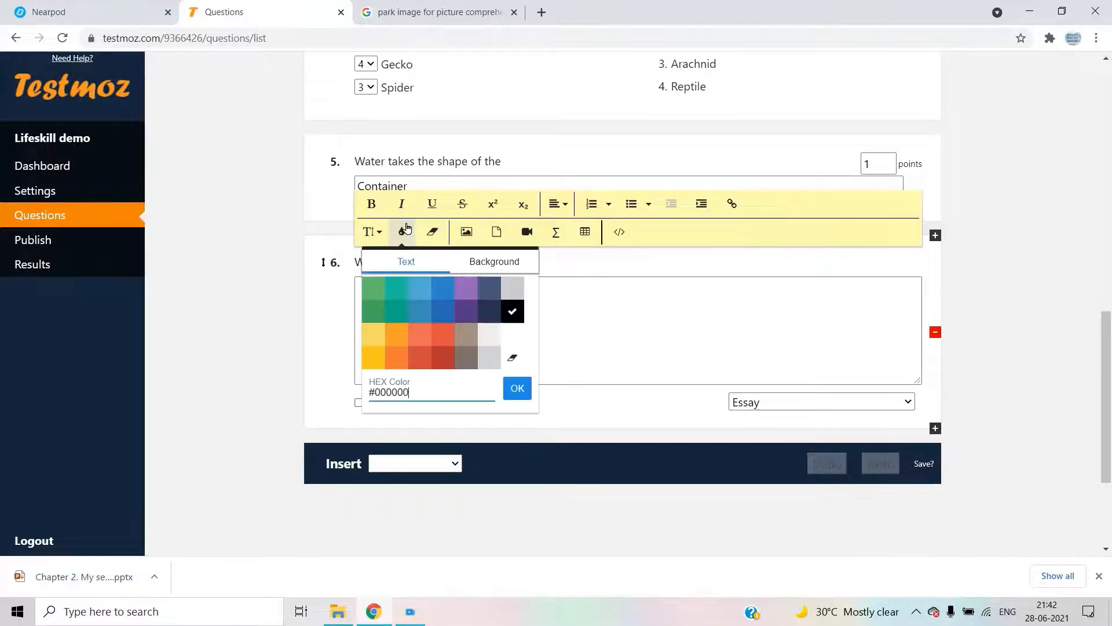
click(434, 289)
click(498, 322)
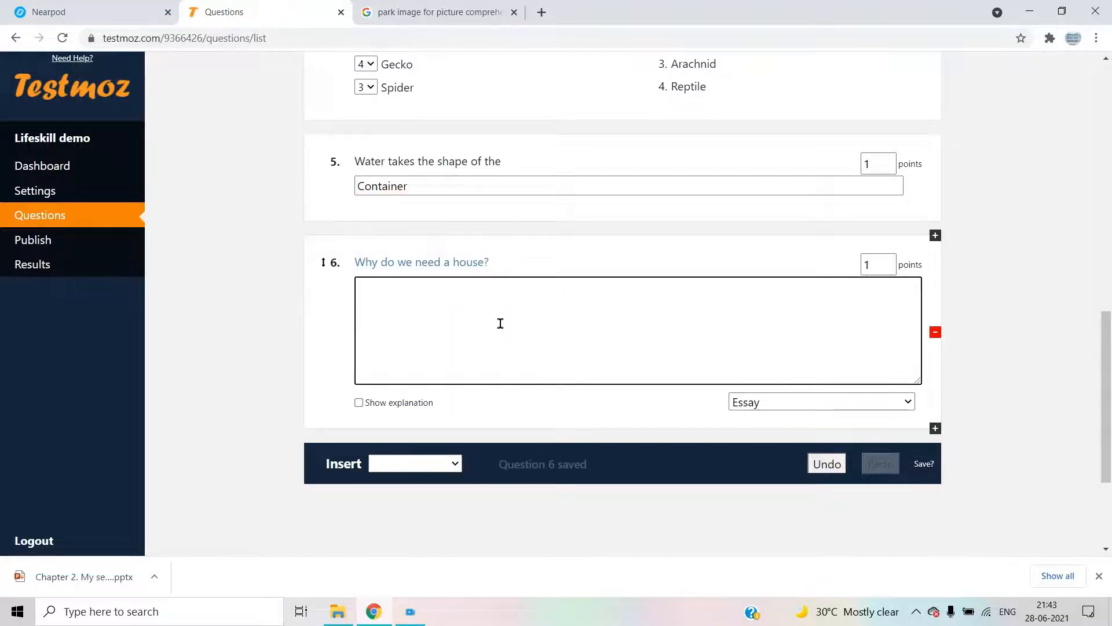
click(502, 262)
click(432, 231)
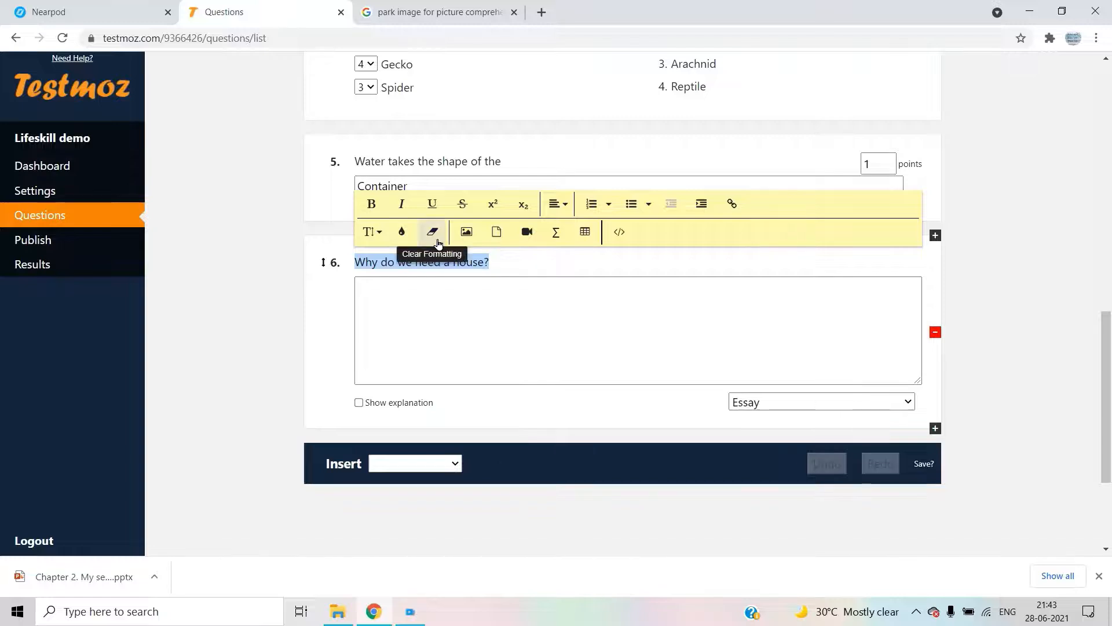
click(492, 335)
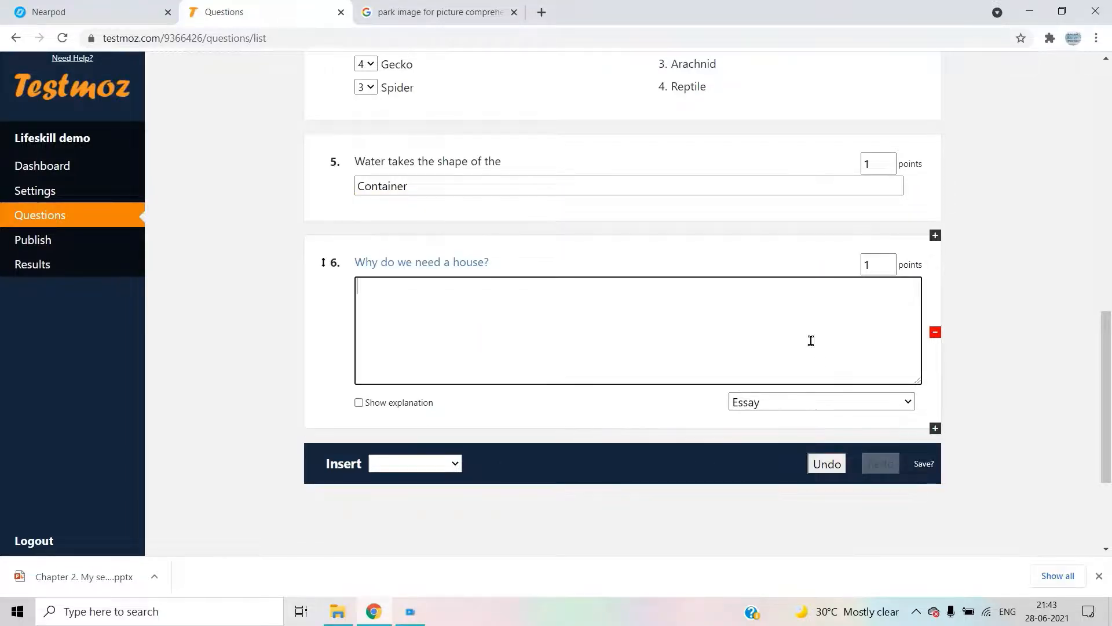
- Set question 6 to 10 points and save the question list, dismissing the autosave notice
click(887, 264)
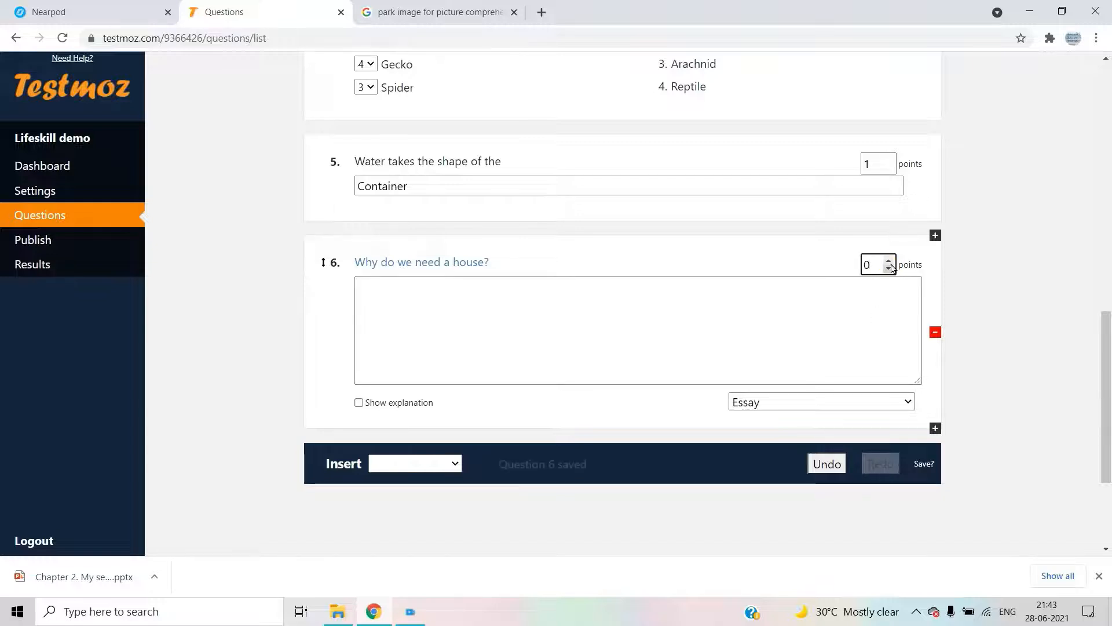
click(891, 264)
double_click(890, 263)
text(7)
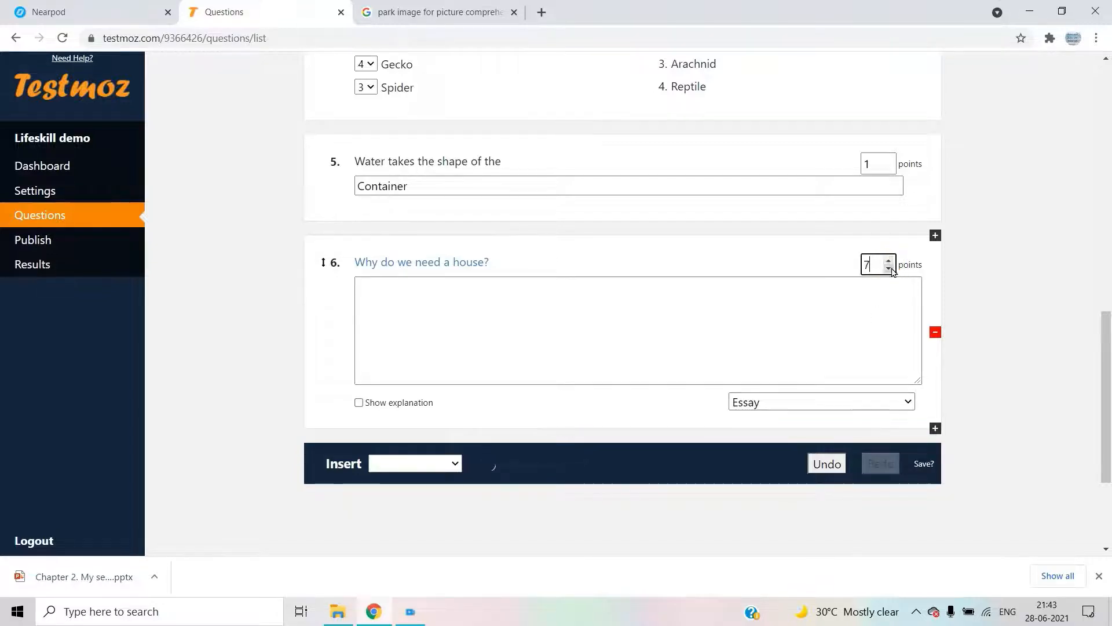
double_click(891, 263)
text(10)
click(924, 464)
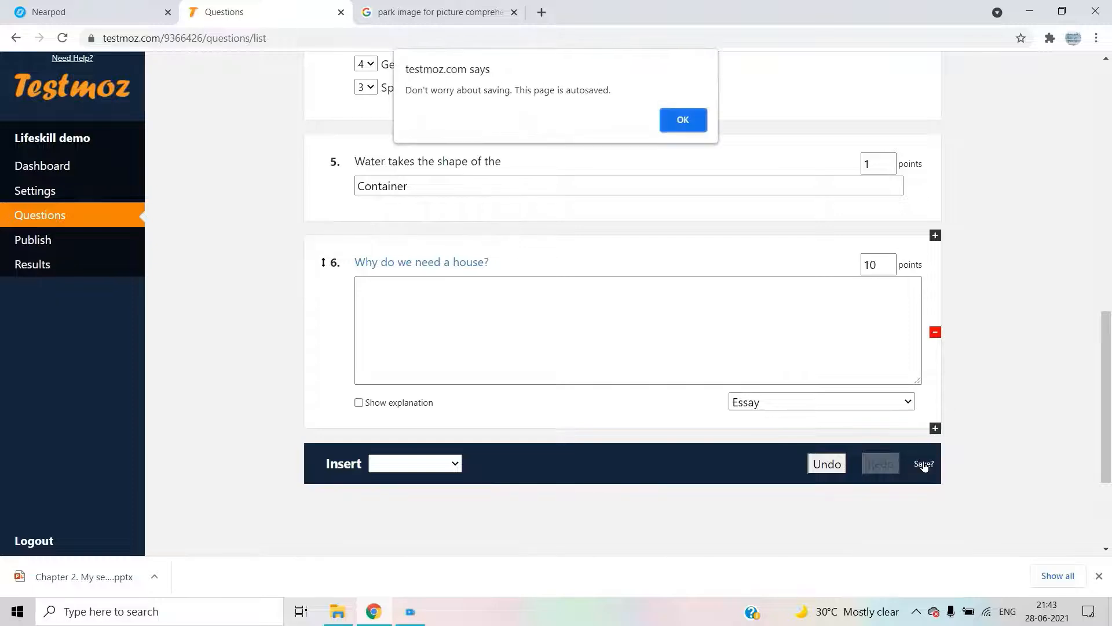
click(684, 122)
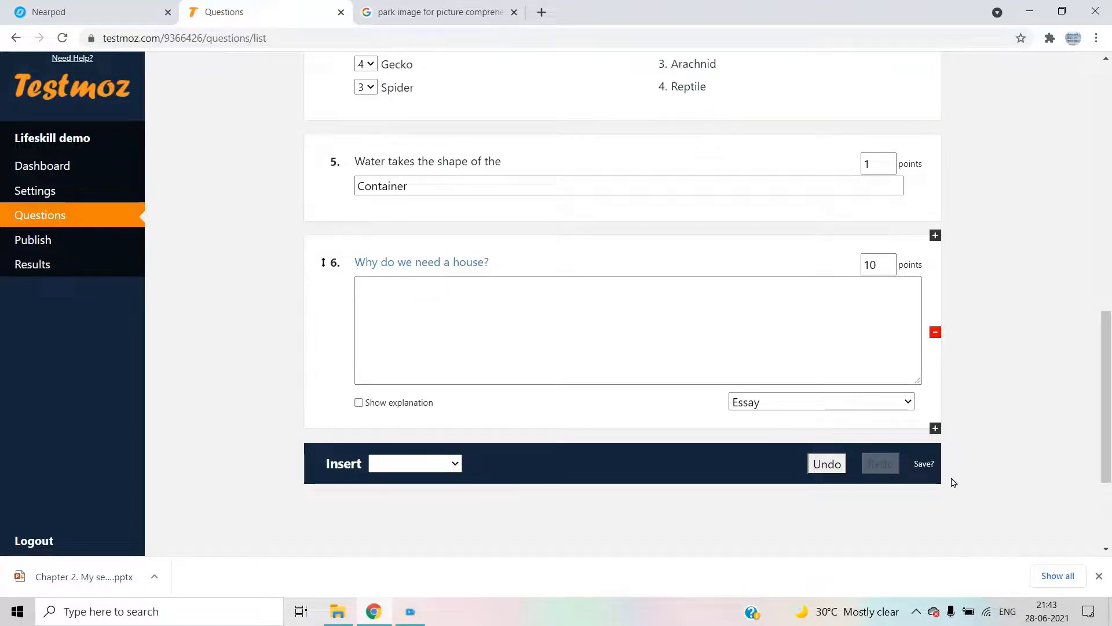
scroll(850, 450, up, 13)
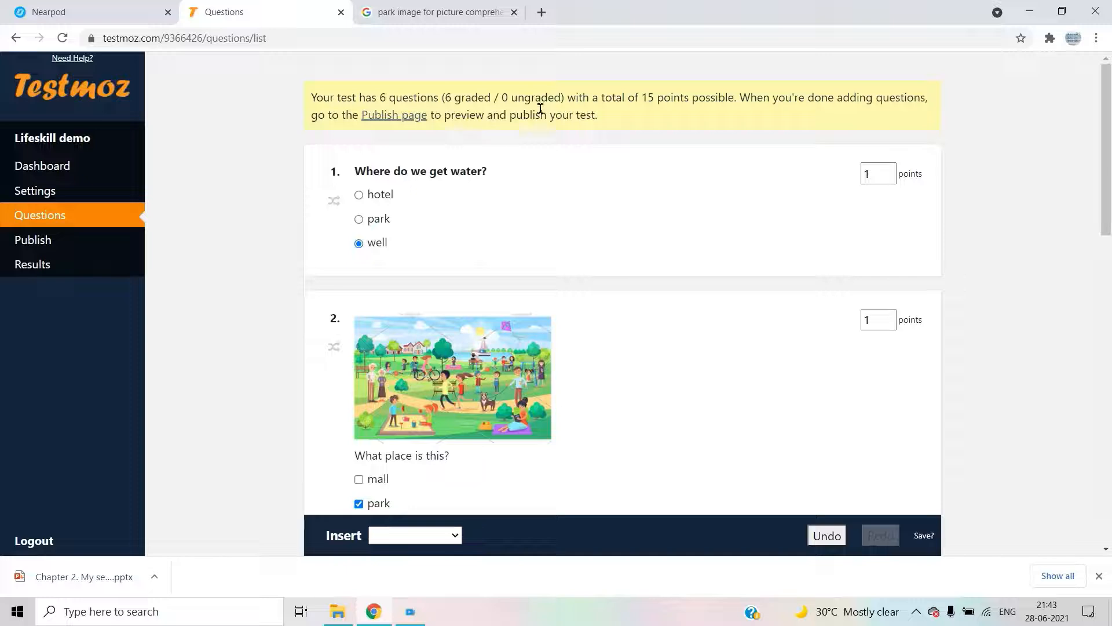
- Publish the Lifeskill demo test from its Publish page
click(34, 243)
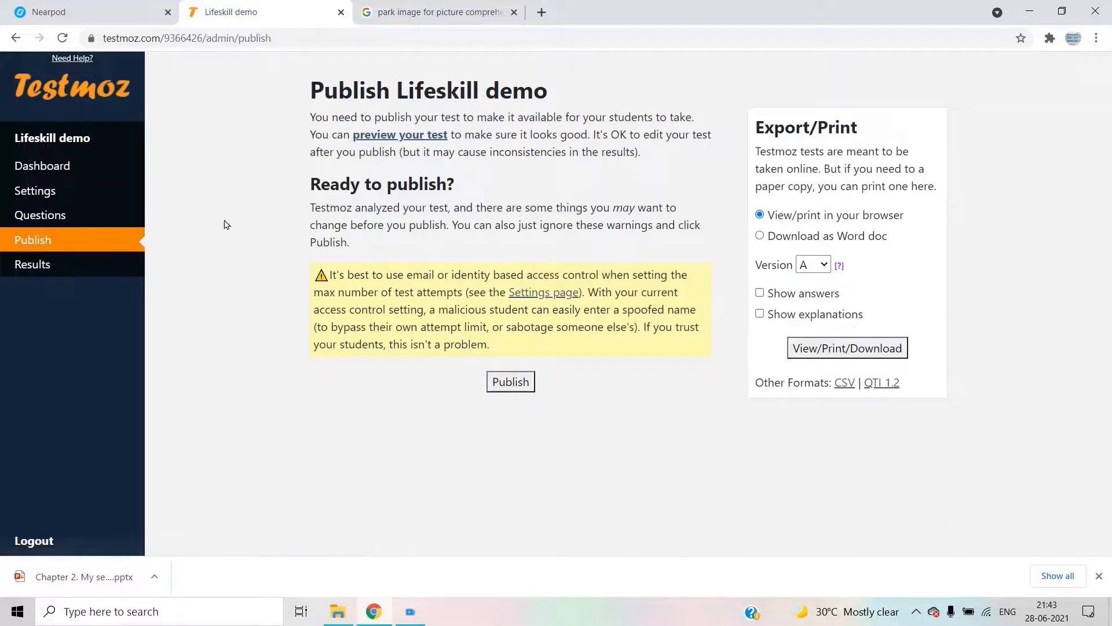
click(502, 387)
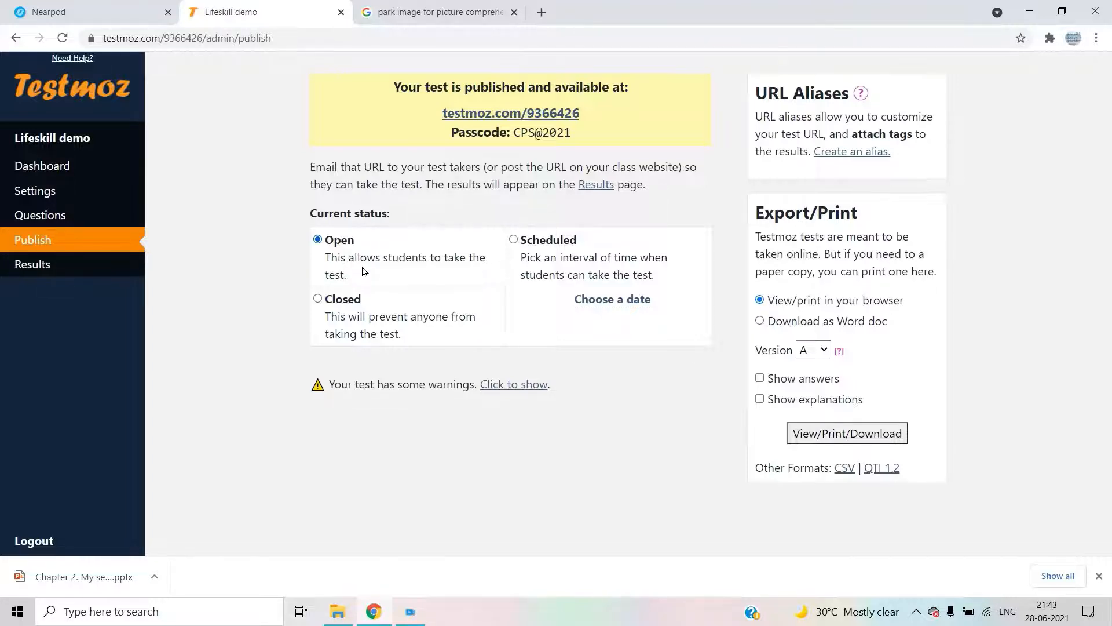
- Close the members-only notices for scheduling and closing, then show the test's warning details
click(525, 255)
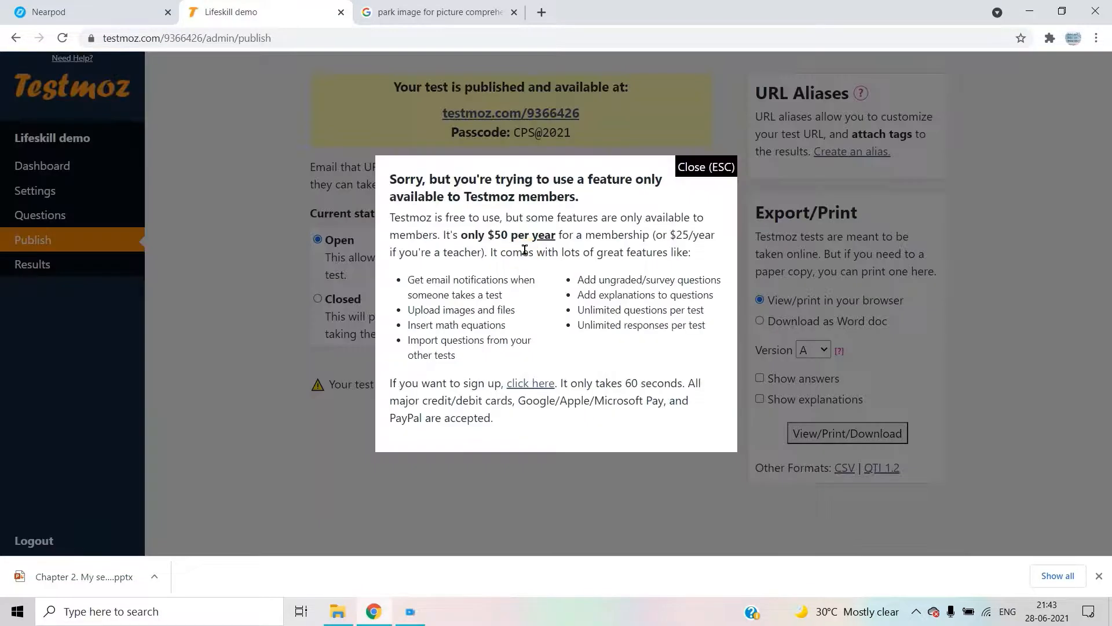
click(695, 167)
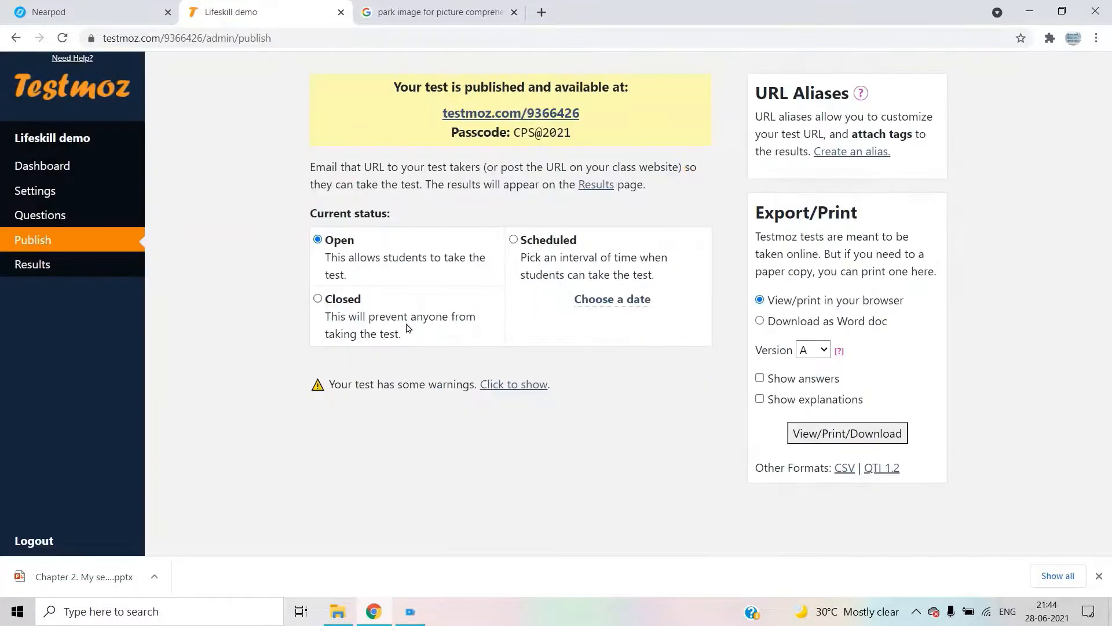
click(371, 315)
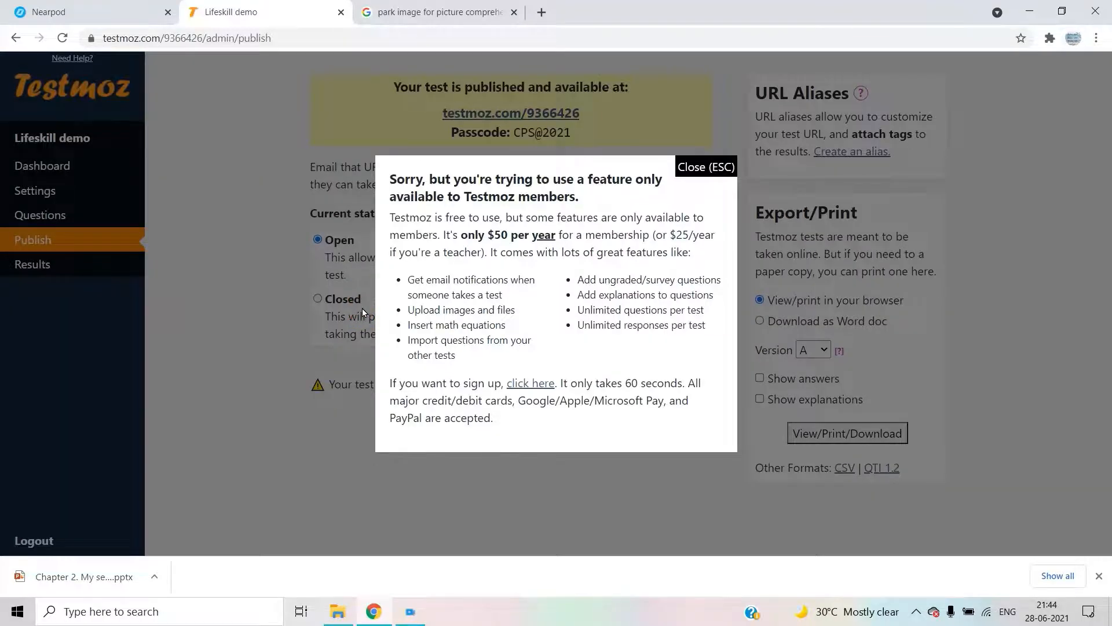
click(694, 167)
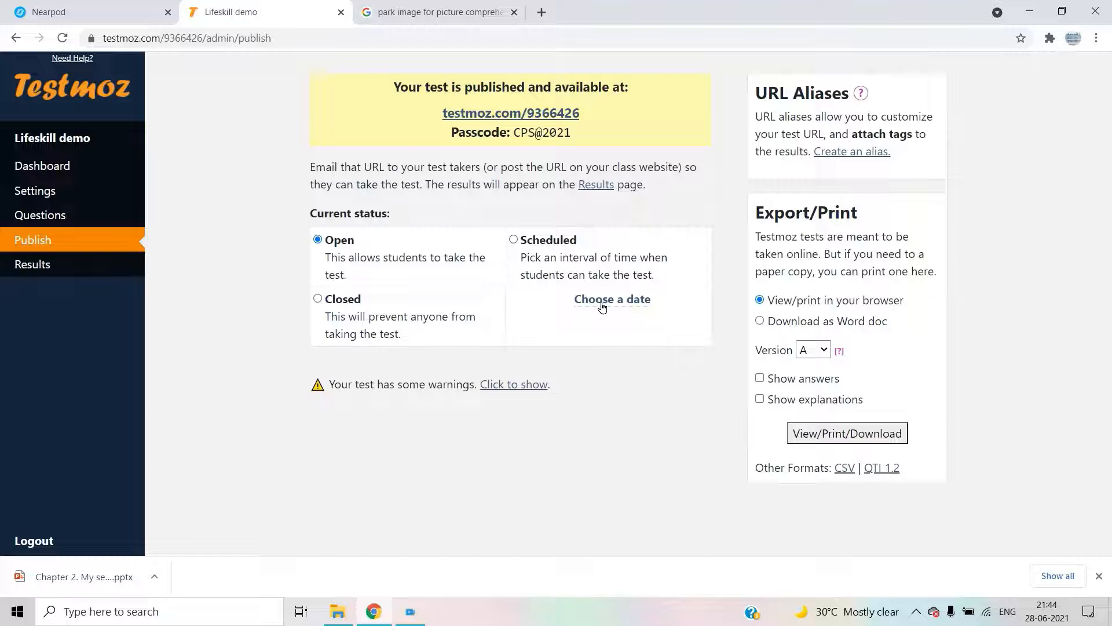
click(520, 385)
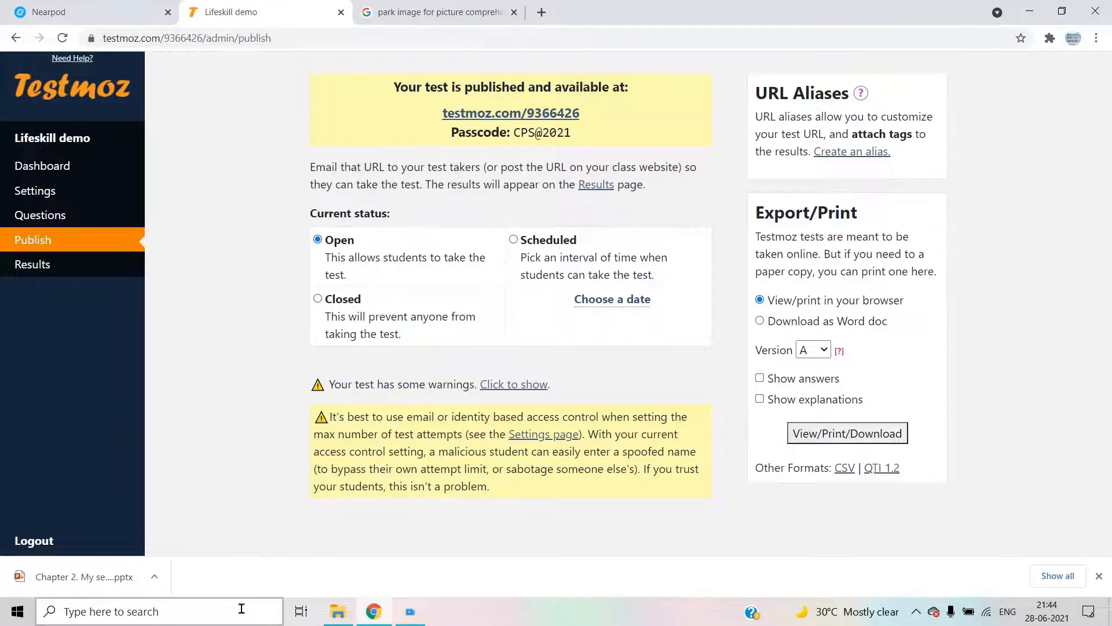
- Load the test link testmoz.com/9366426 in a separate browser
click(1029, 11)
double_click(99, 393)
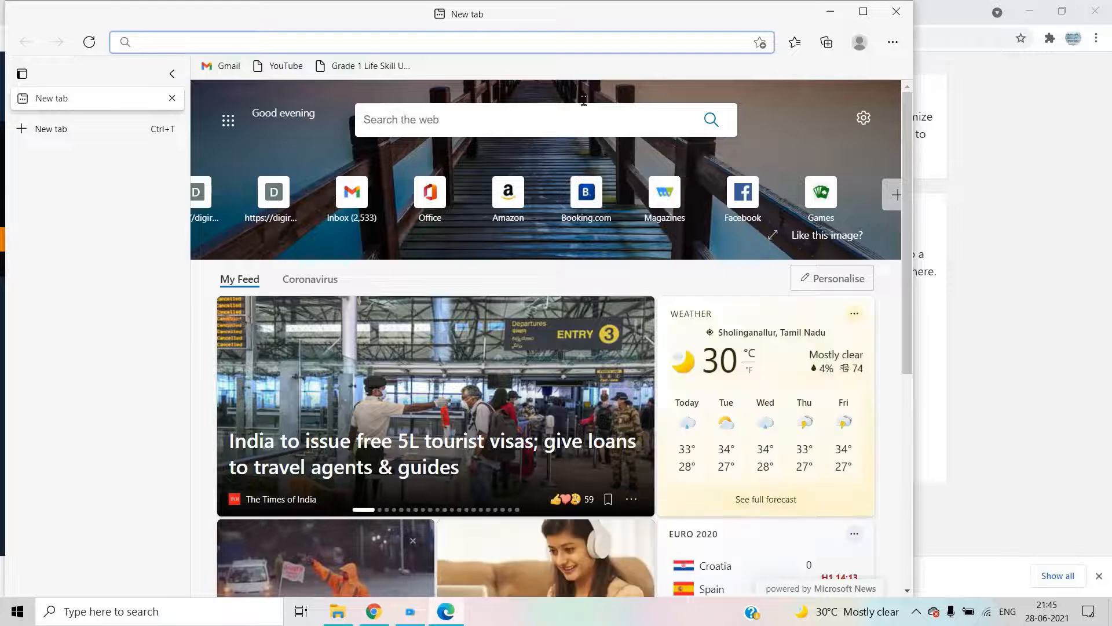
click(413, 44)
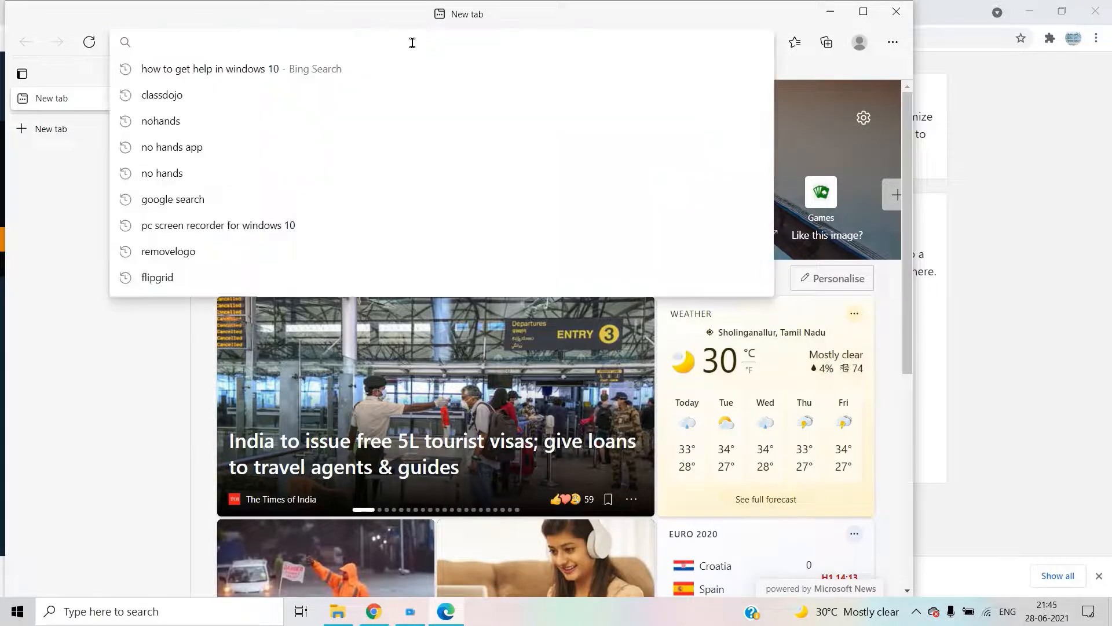
text(testmoz.com/9366426)
key(Return)
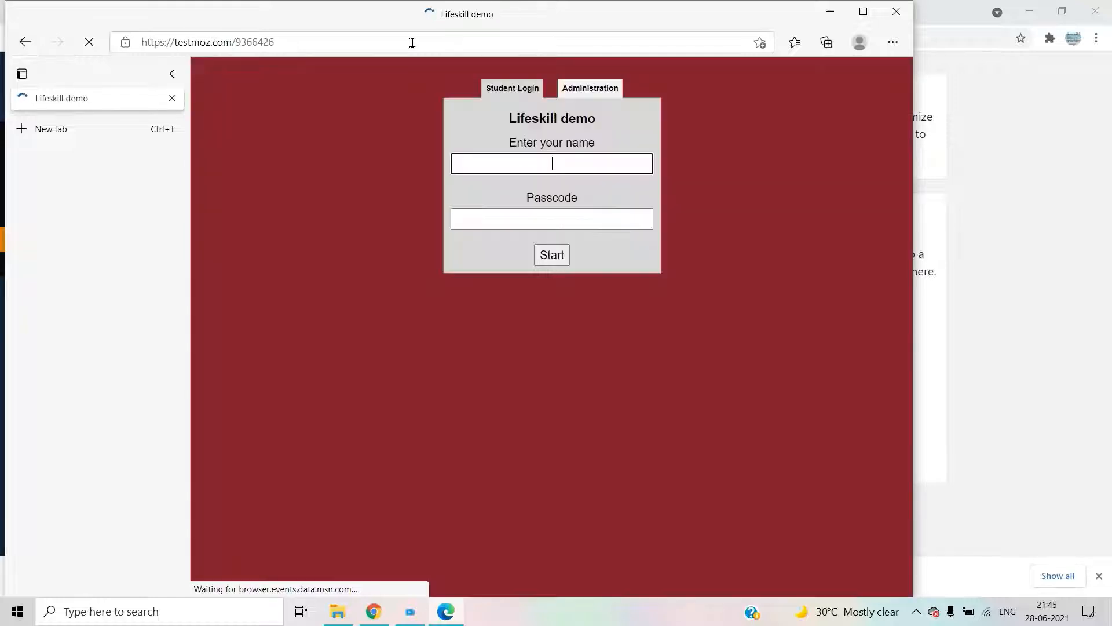
- Sign in with the student's name and the test passcode, then continue into Unit Test I
click(521, 162)
click(511, 208)
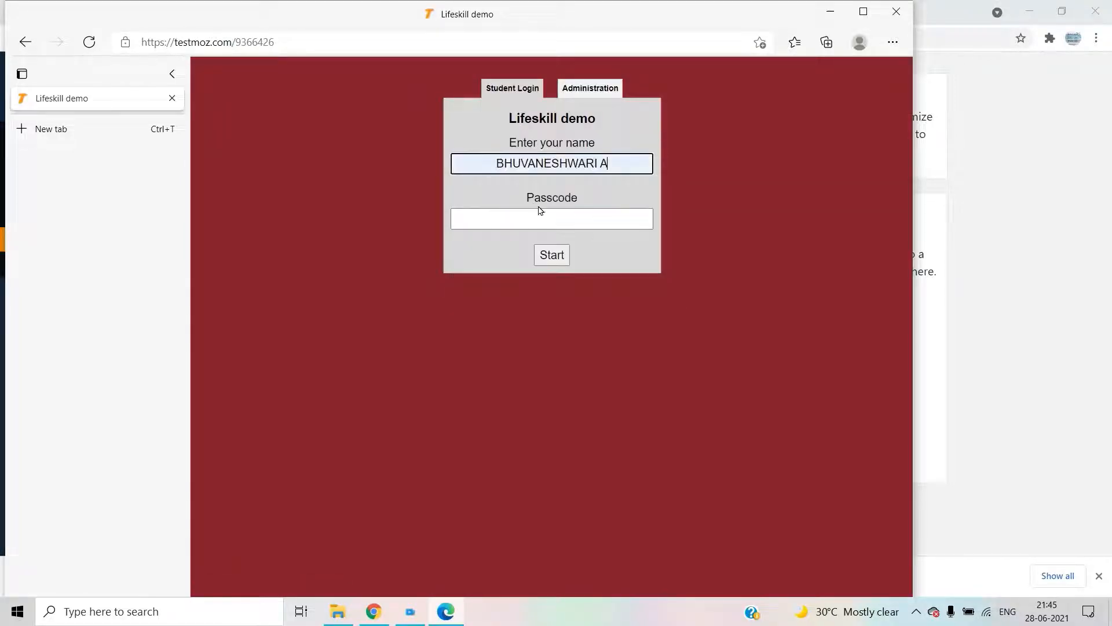
click(531, 225)
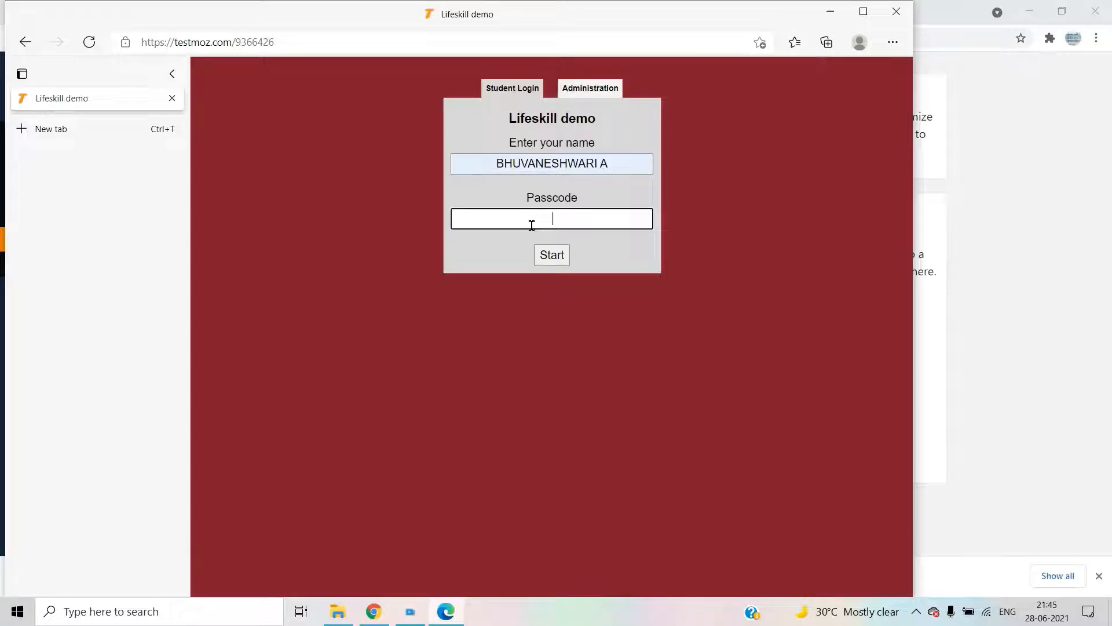
text(••••••••)
click(555, 254)
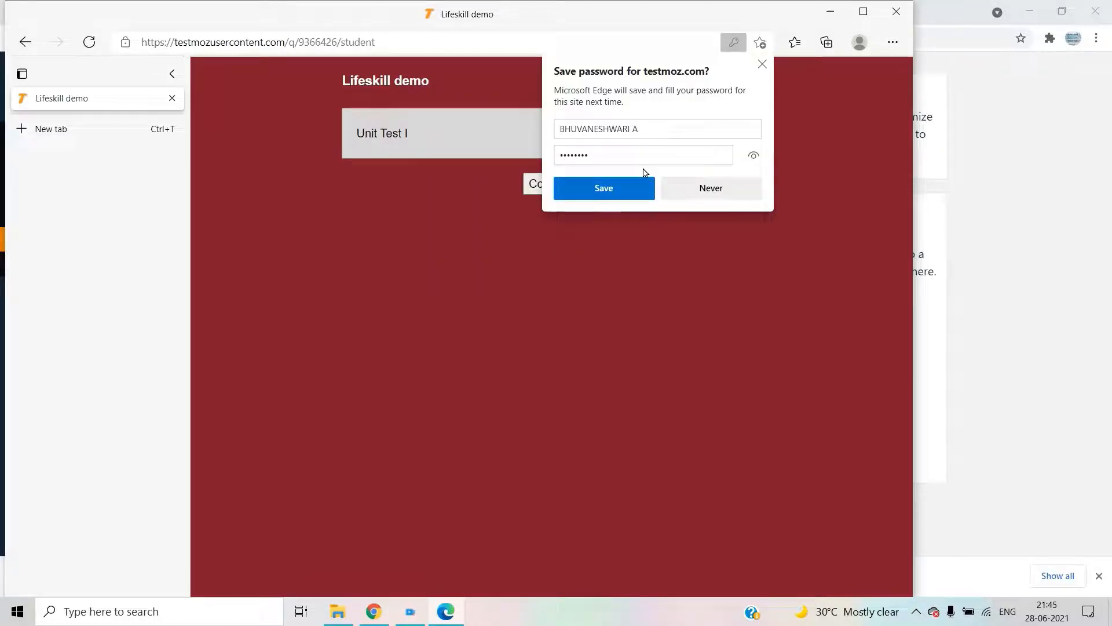
click(721, 195)
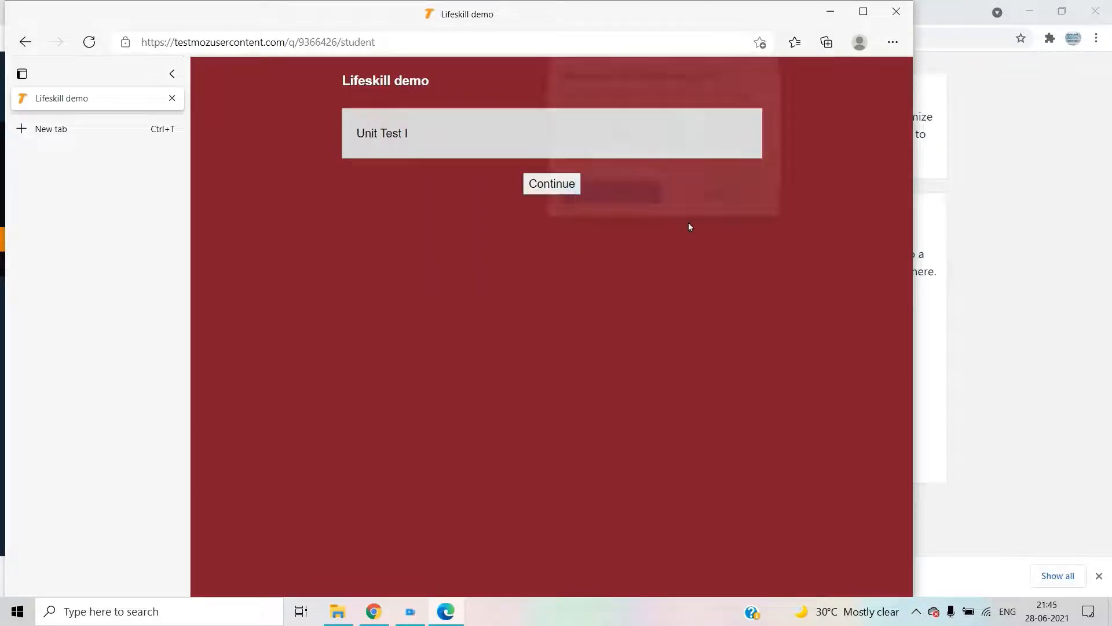
click(553, 186)
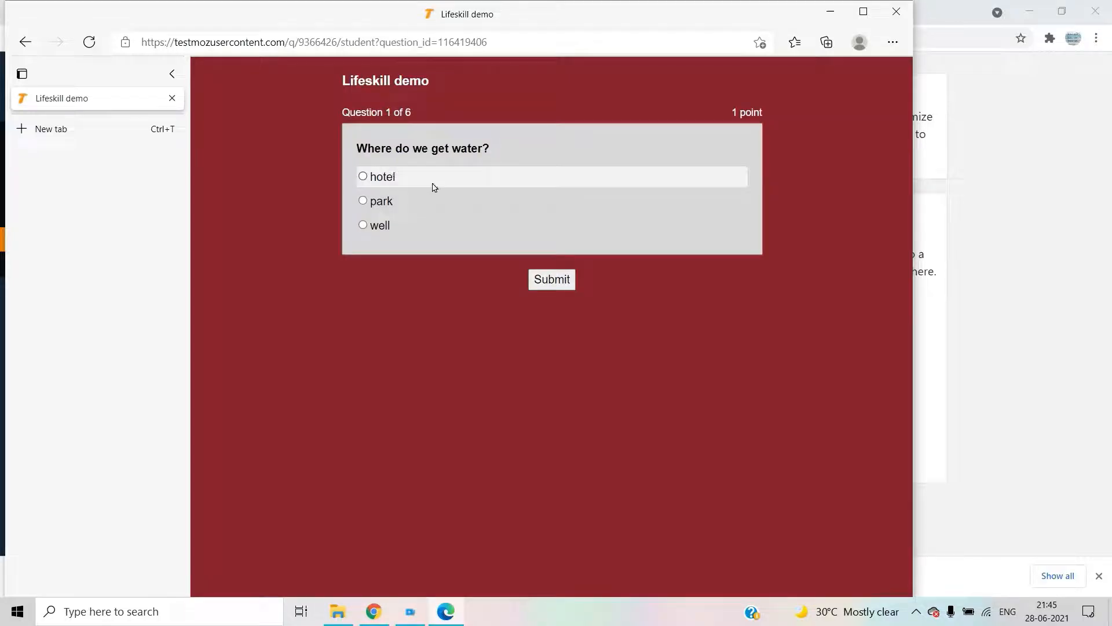
- Answer questions 1–3 with 'well', 'park' and True, submitting each
click(405, 230)
click(547, 279)
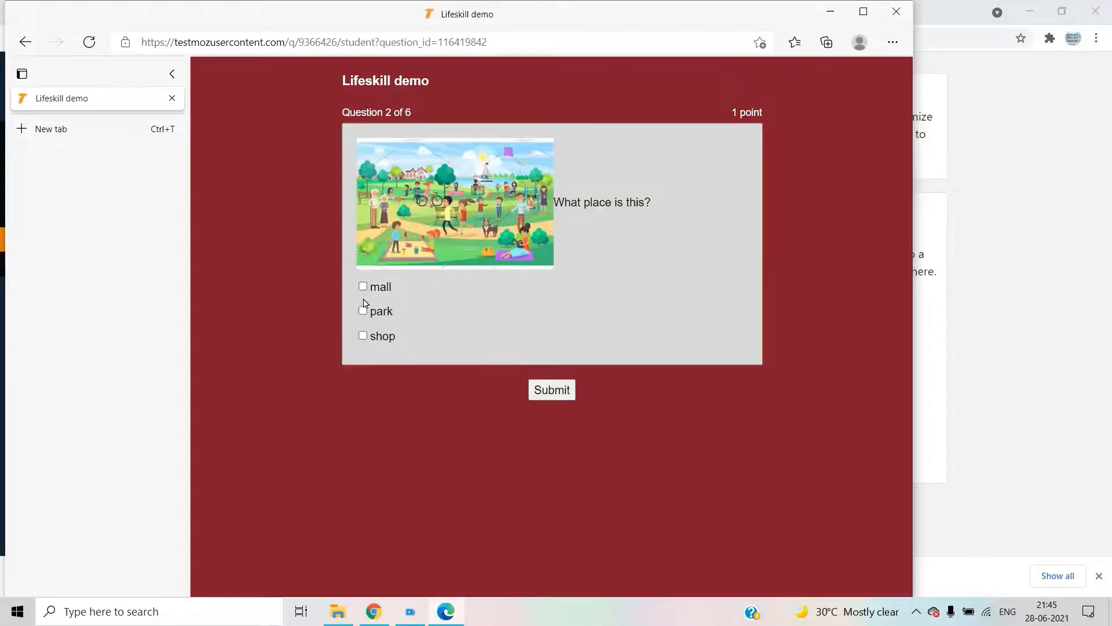
click(363, 311)
click(547, 387)
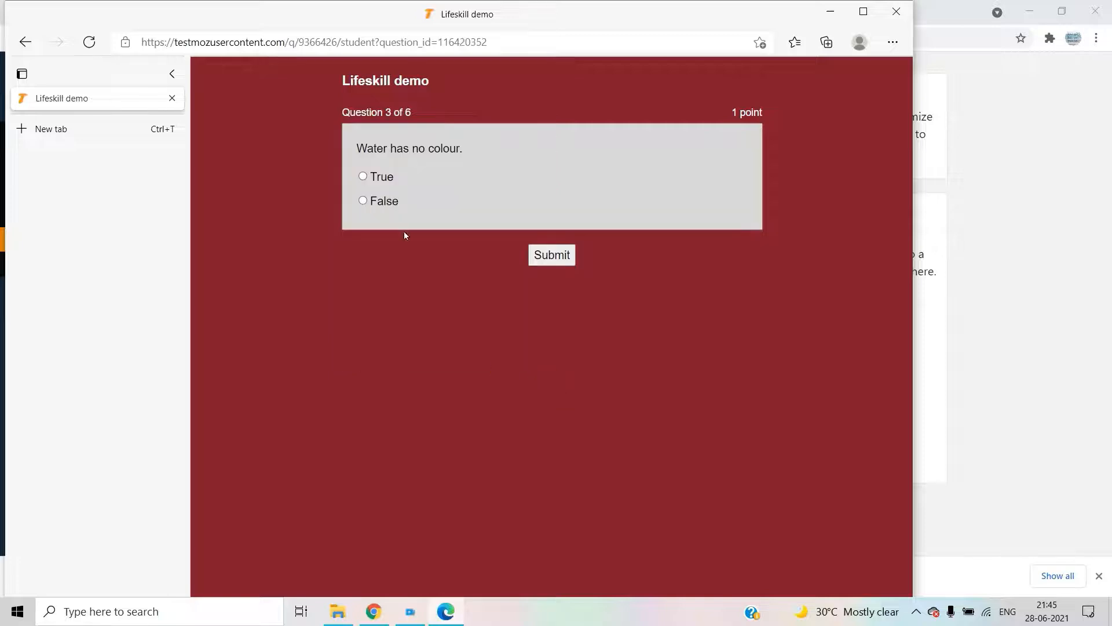
click(397, 181)
click(552, 255)
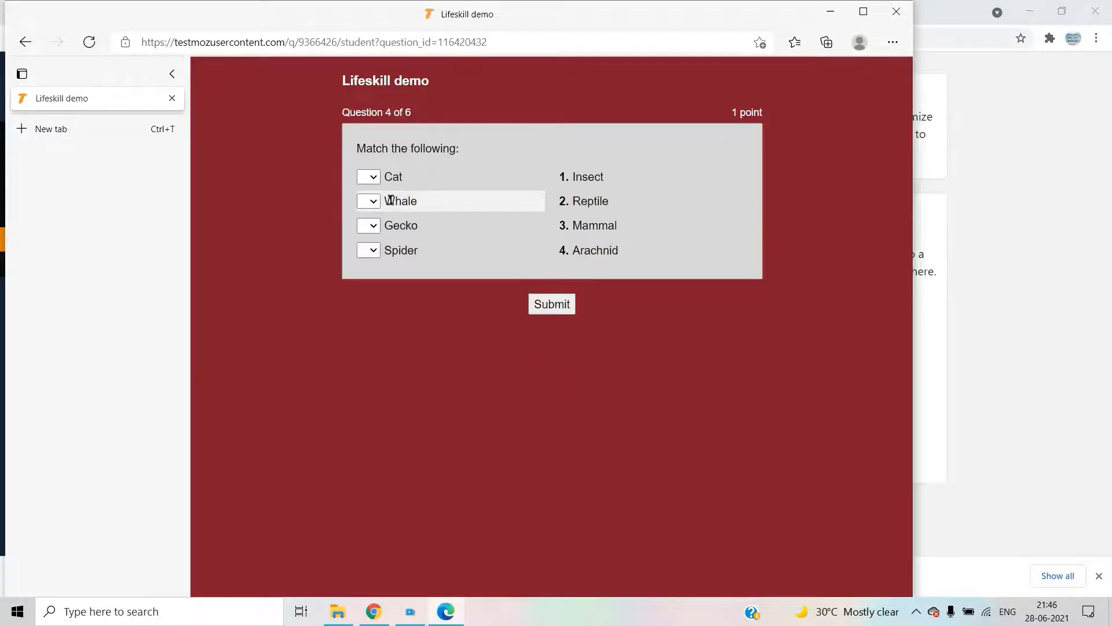
- Match Cat 3, Whale 4, Gecko 2, Spider 1 and submit question 4
click(406, 179)
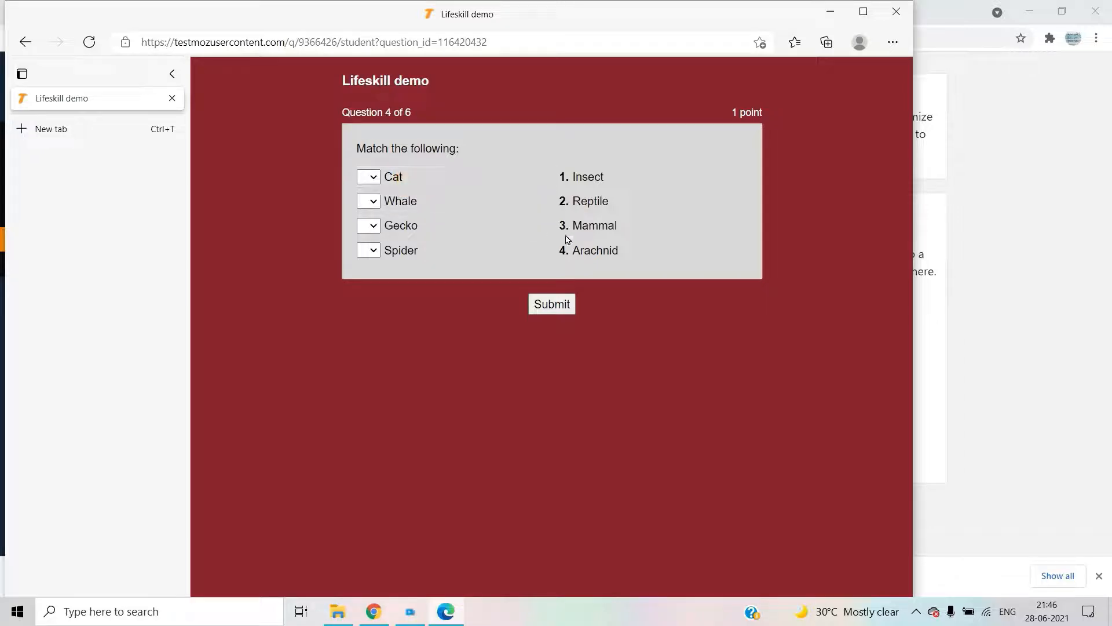
click(372, 177)
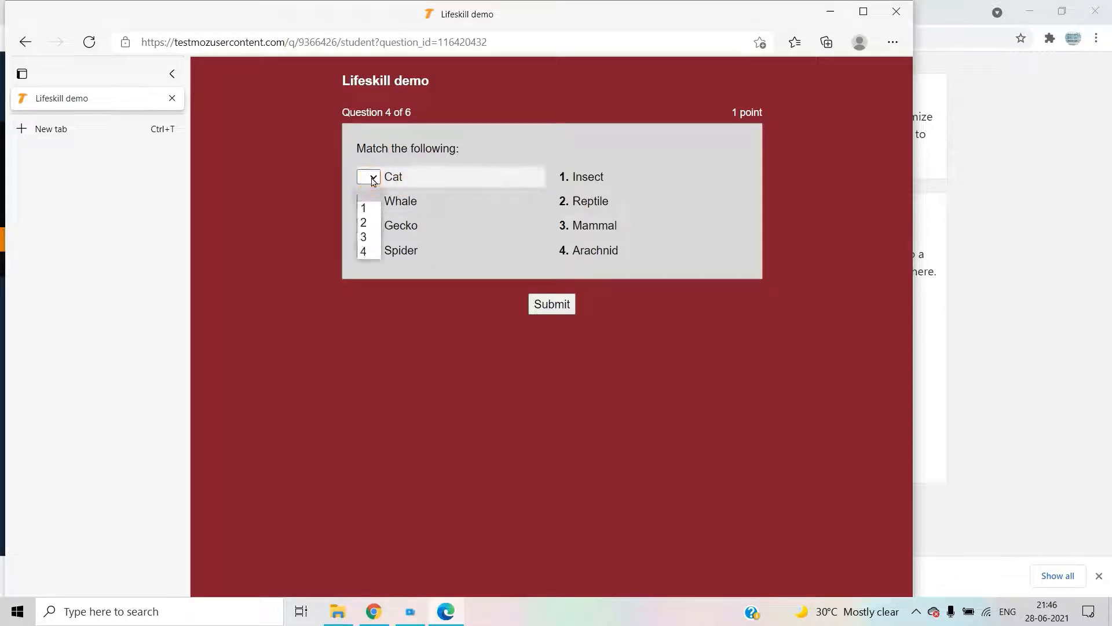
click(370, 177)
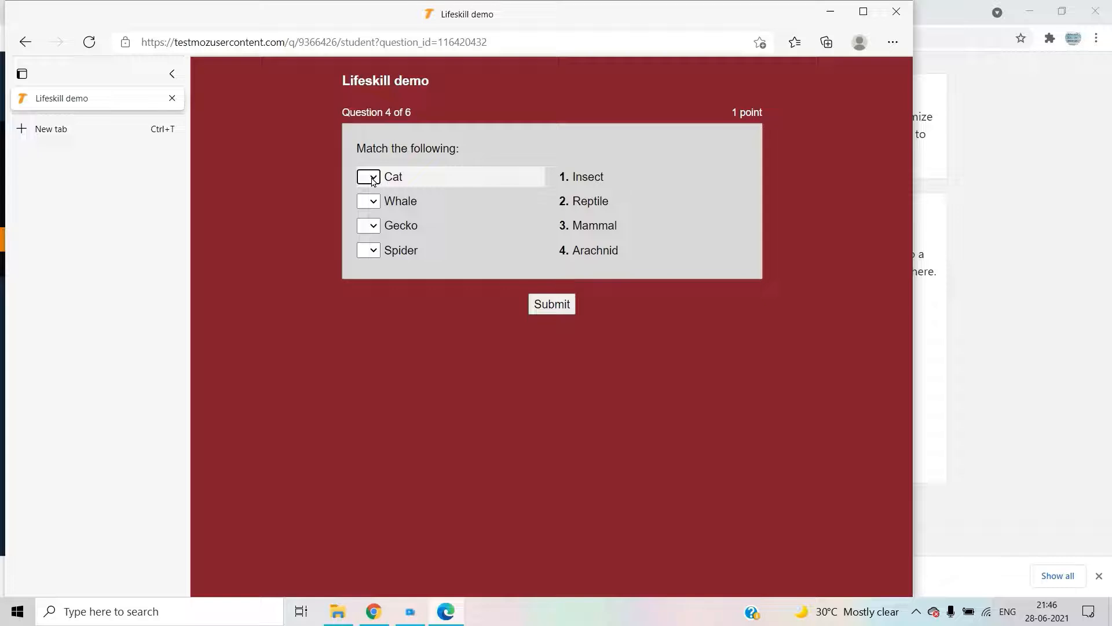
click(373, 180)
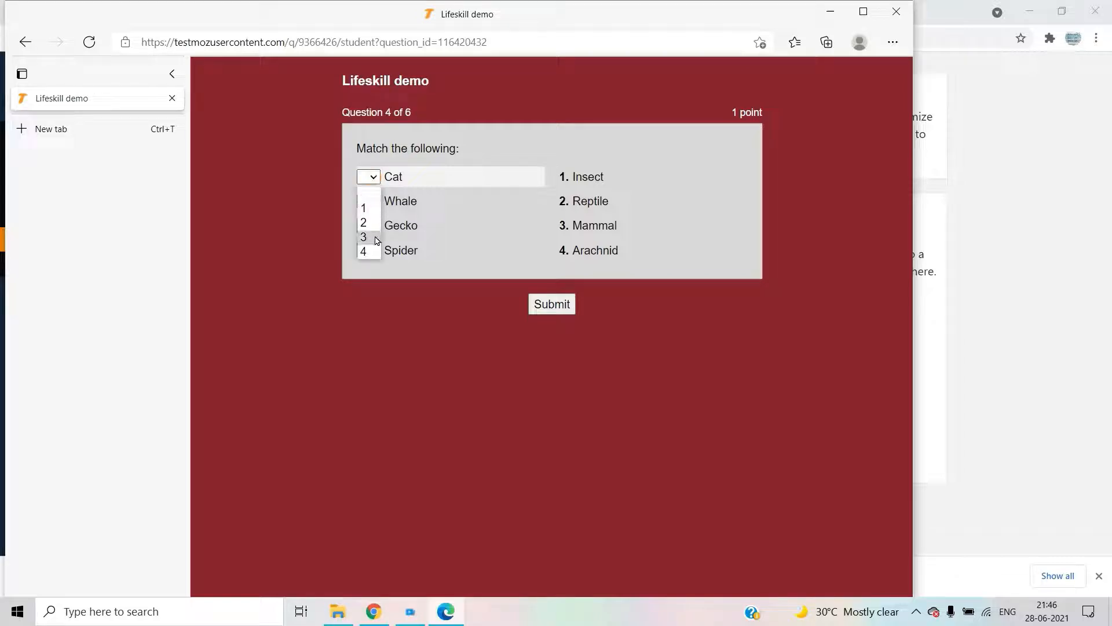
click(376, 238)
click(369, 201)
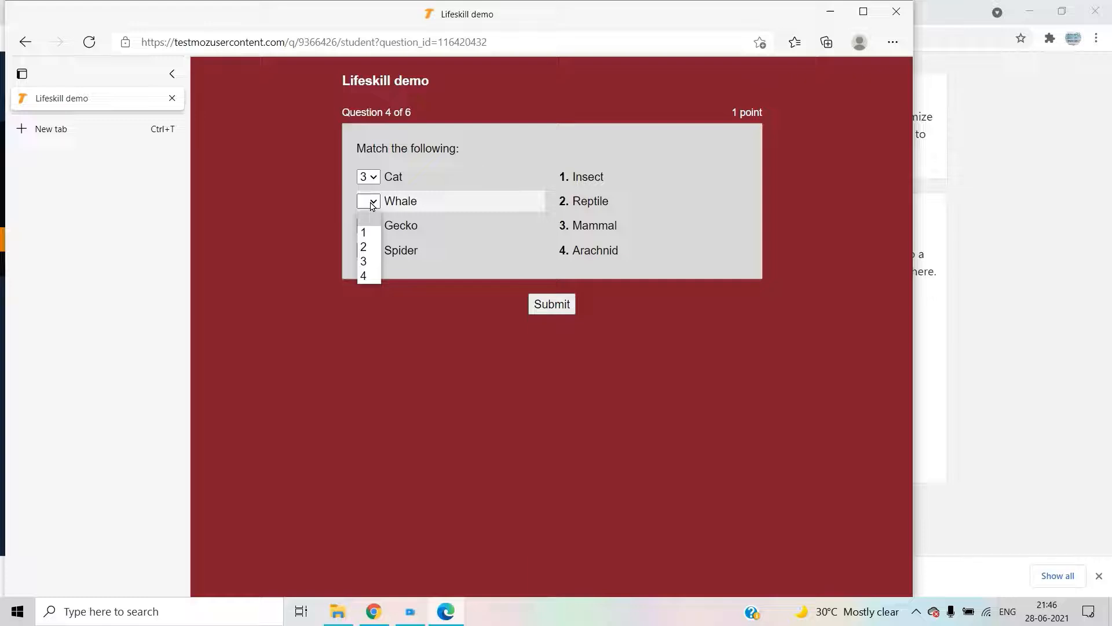
click(367, 276)
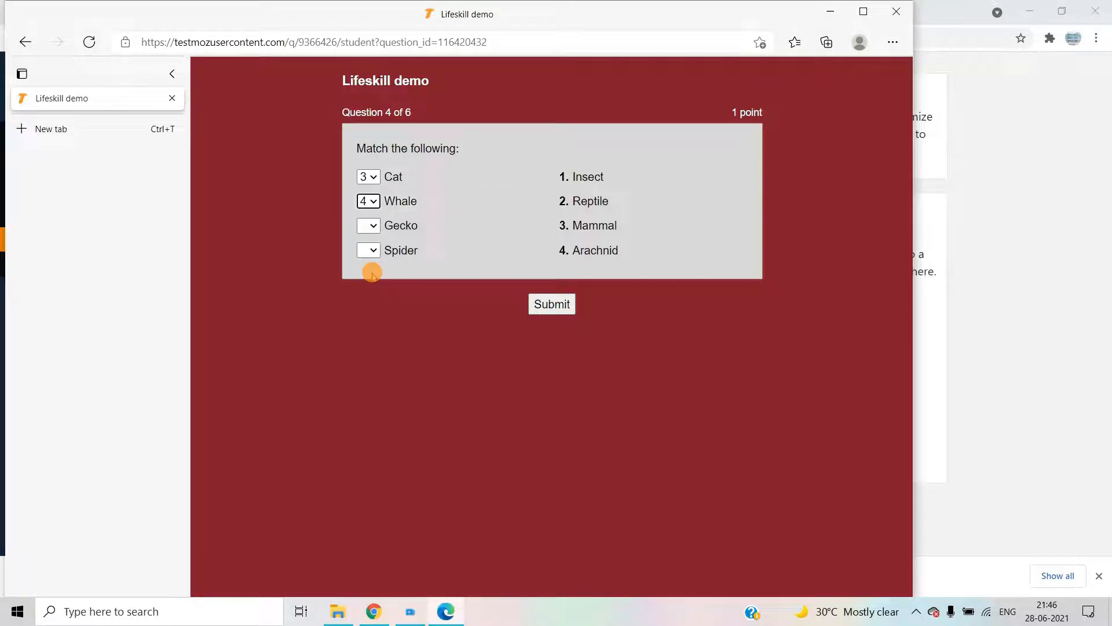
click(373, 228)
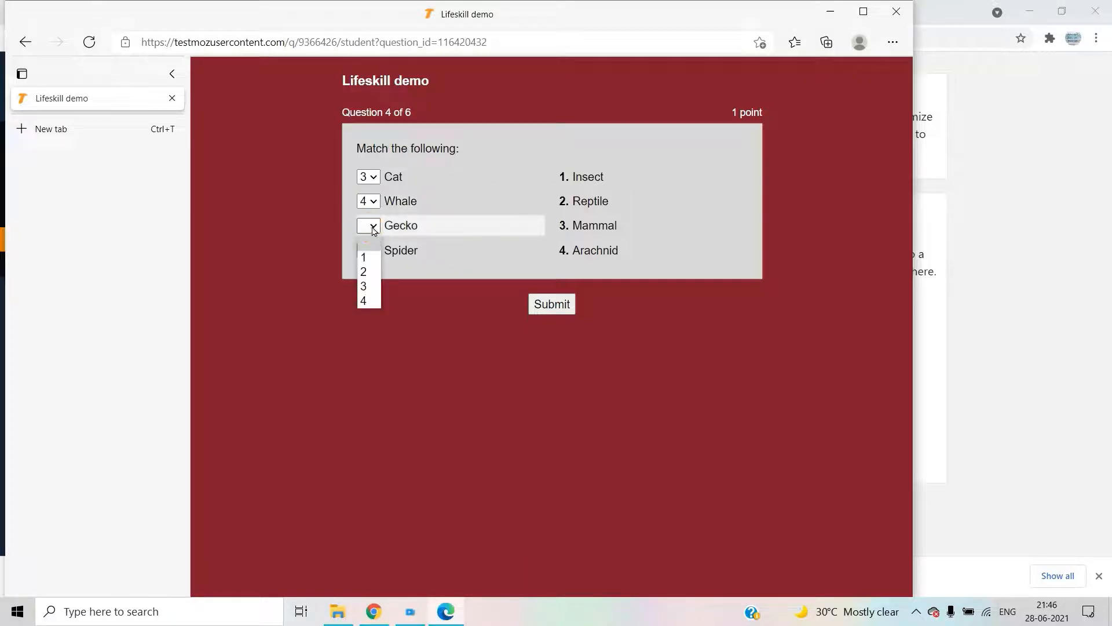
click(369, 277)
click(369, 250)
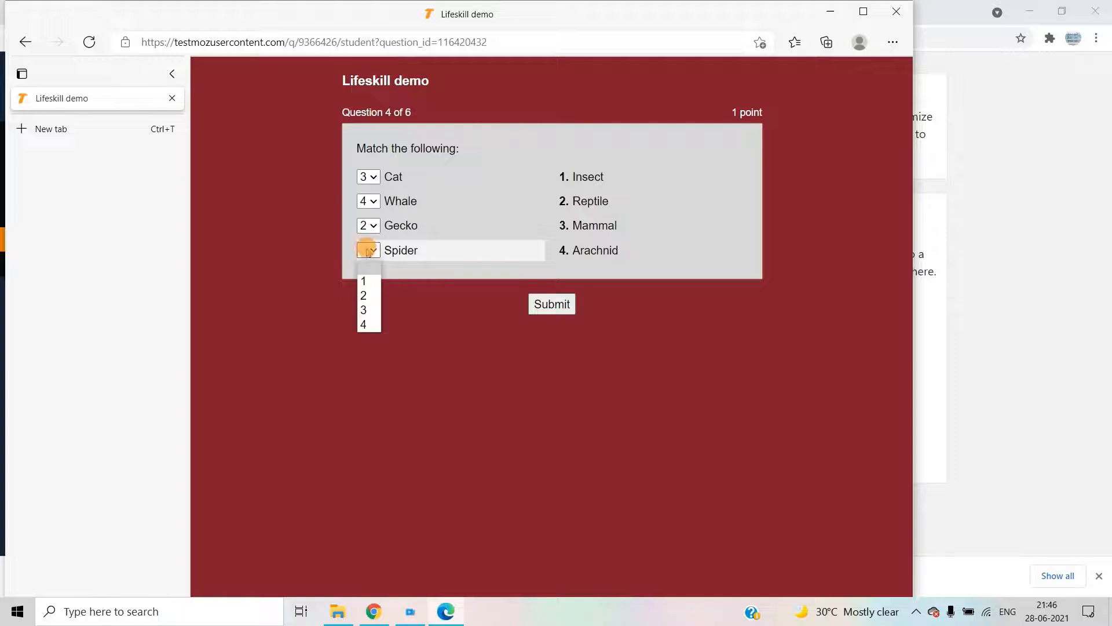
click(371, 296)
click(368, 225)
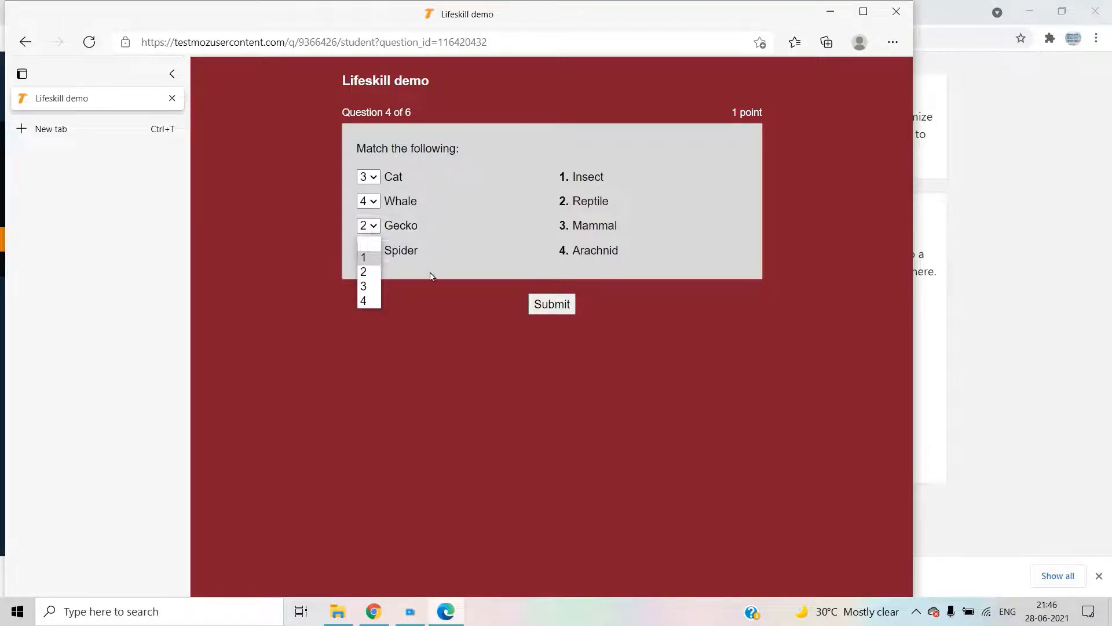
click(372, 249)
click(370, 250)
click(378, 282)
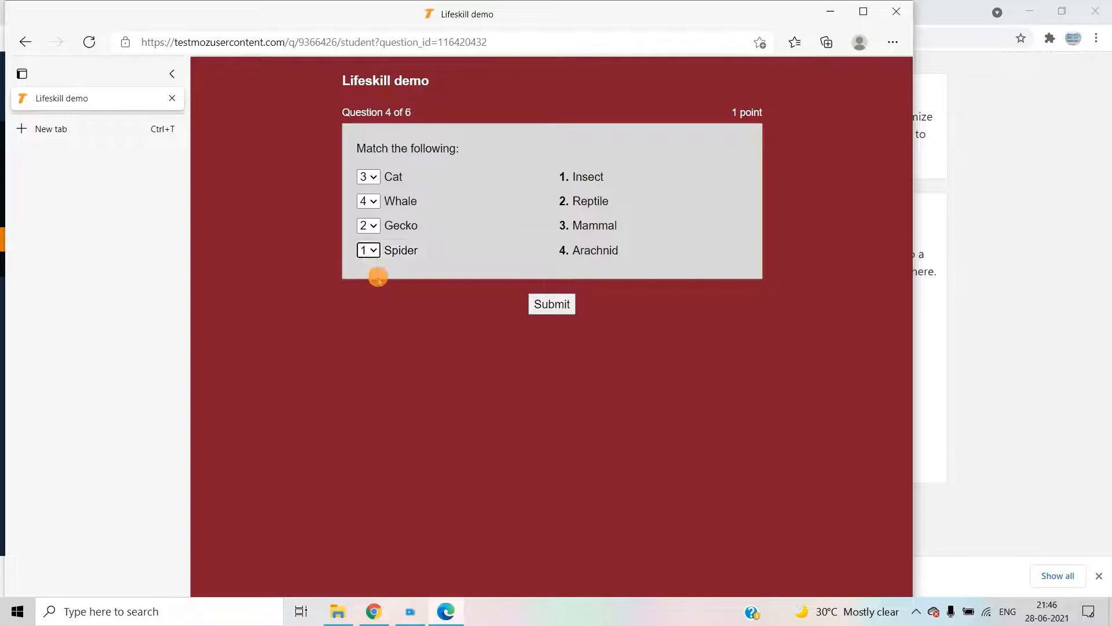
click(552, 304)
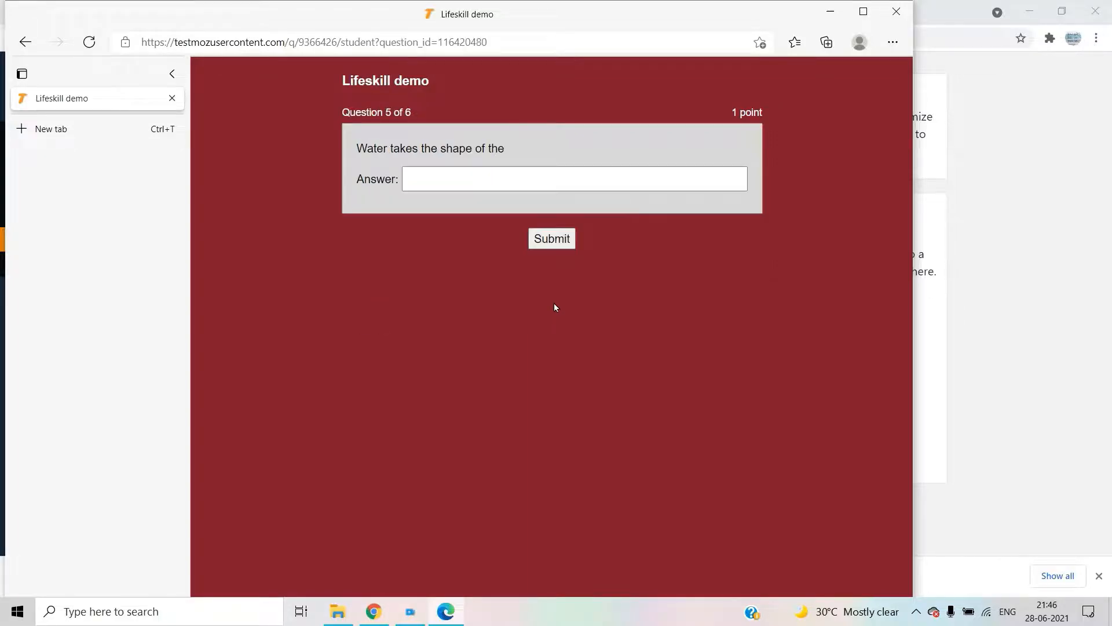
- Answer question 5 with 'container' and submit it
click(429, 181)
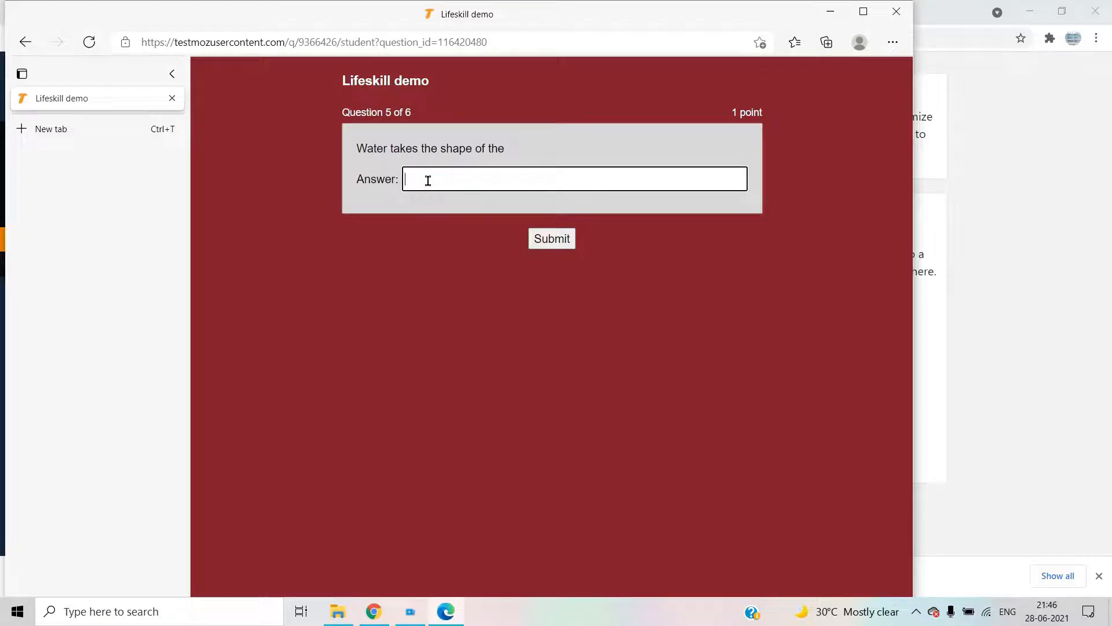
text(contai)
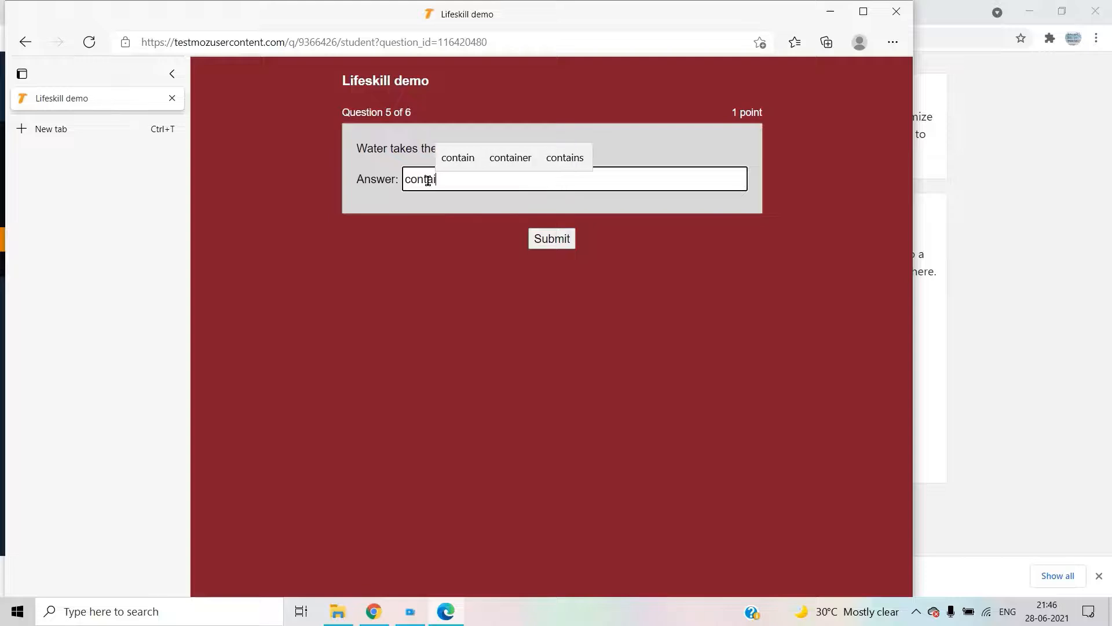
text(ner)
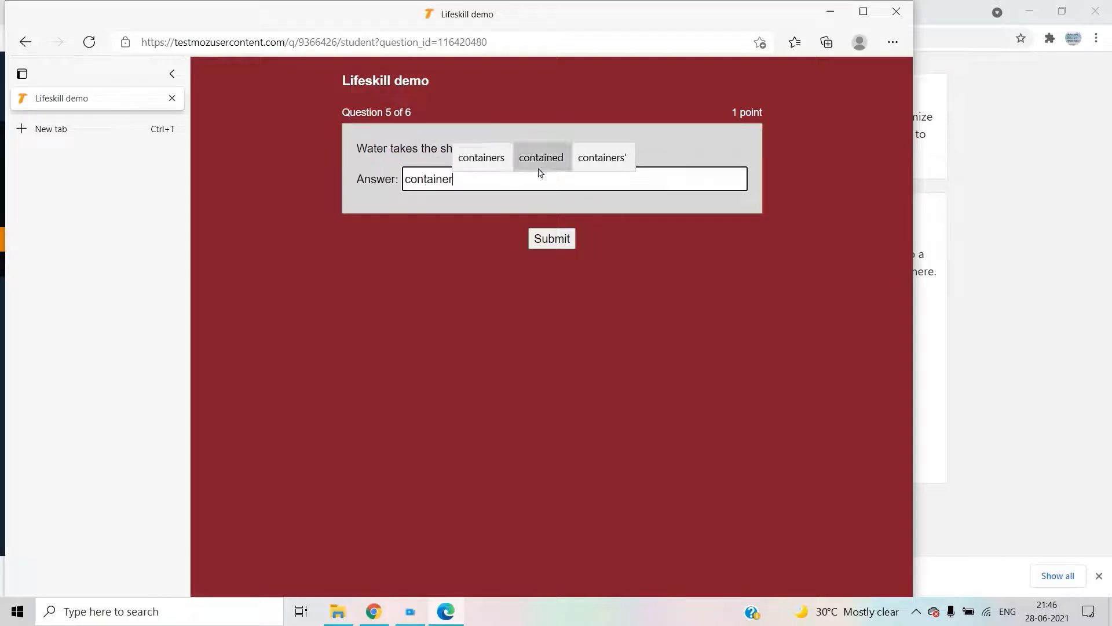
click(566, 245)
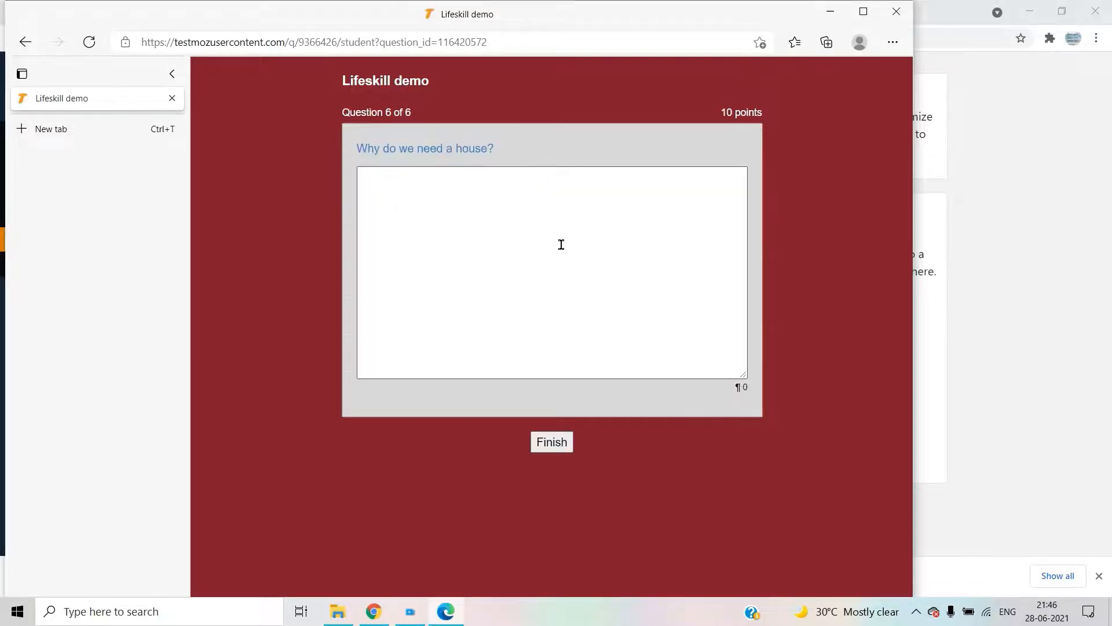
- Answer question 6 with 'We need house to live' and finish the test
click(483, 190)
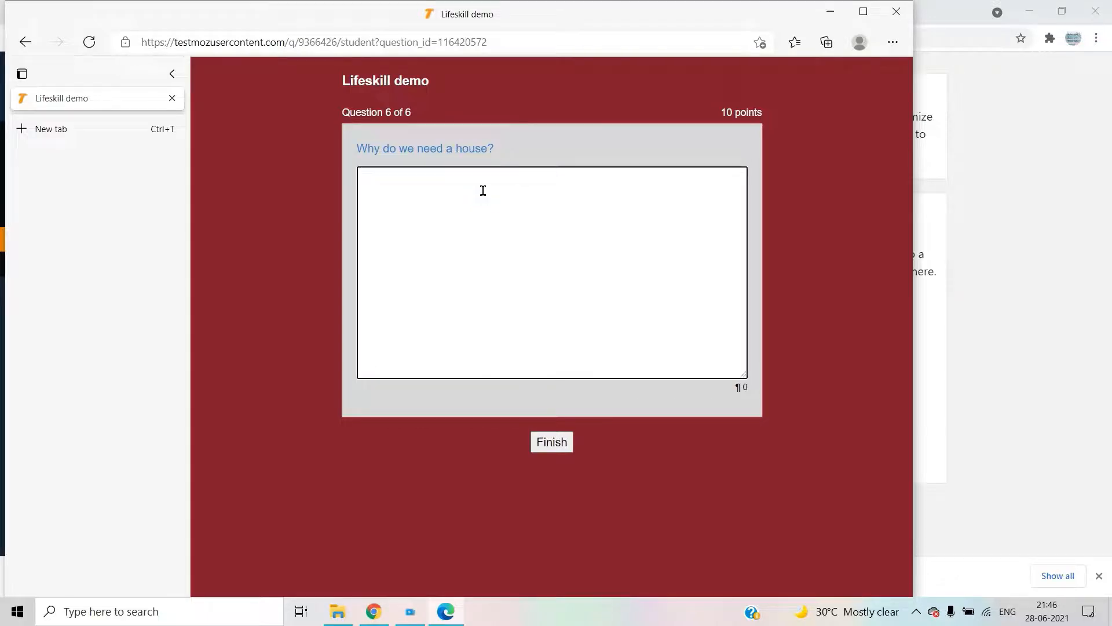
text(e need)
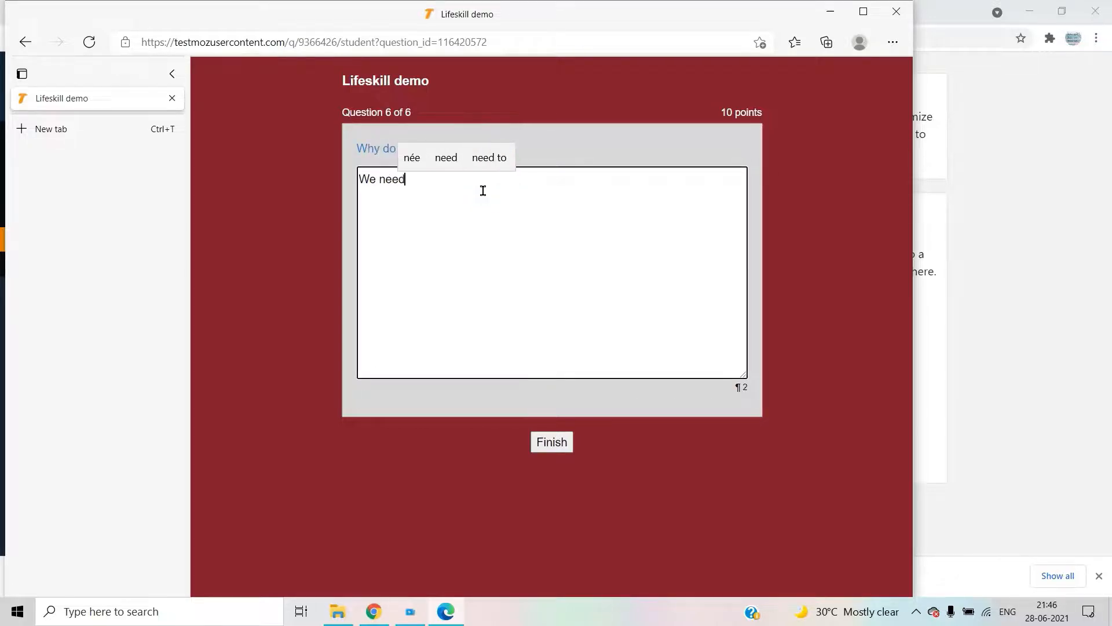
text( house to )
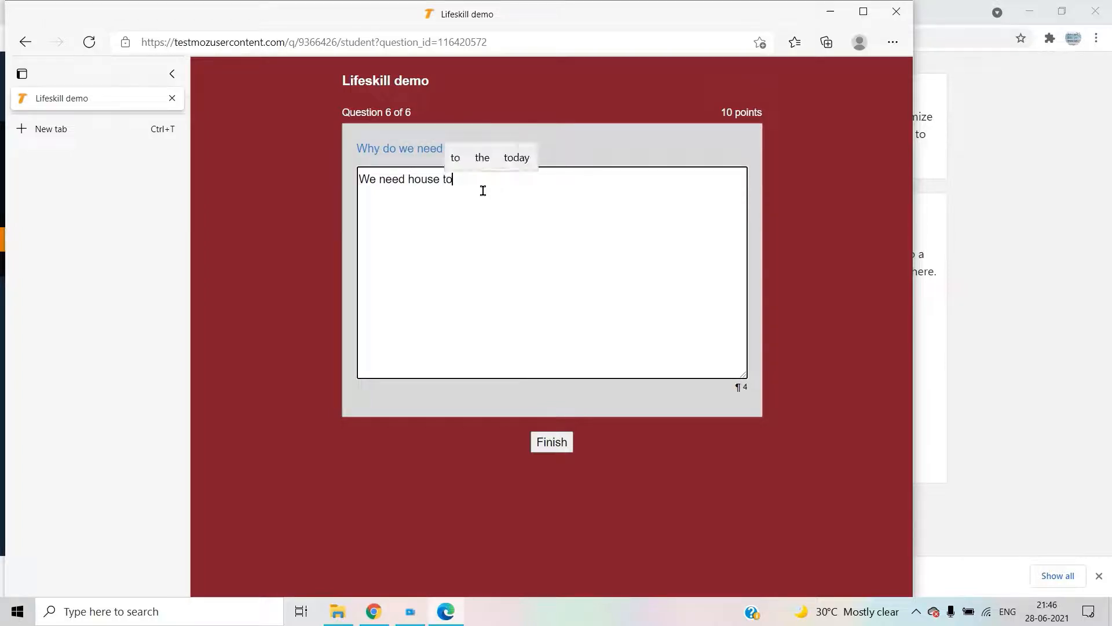
text(live)
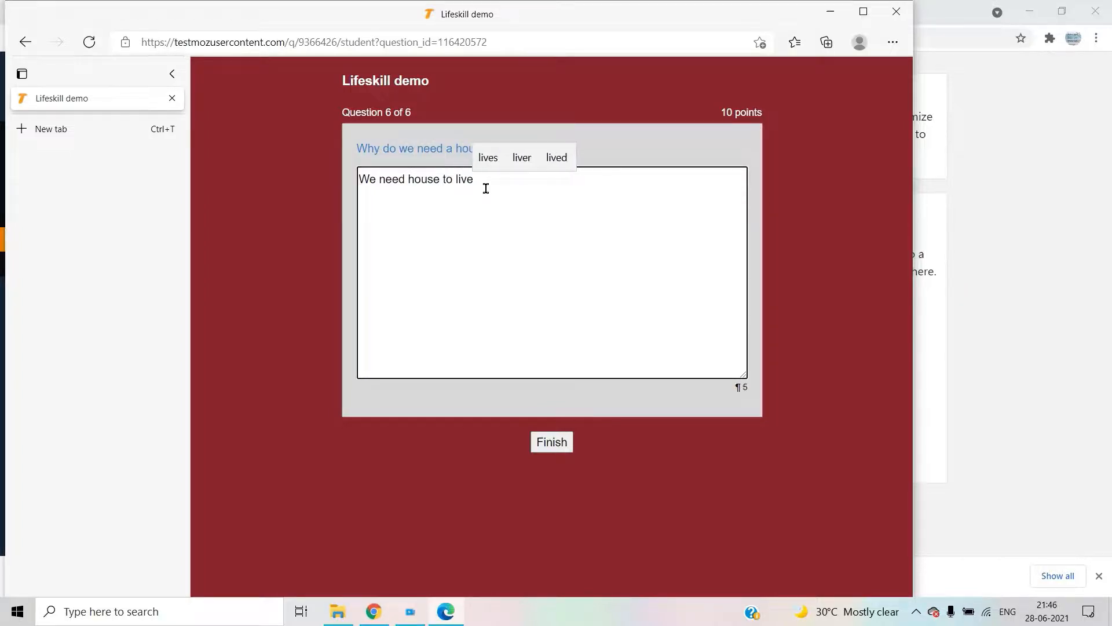
click(567, 448)
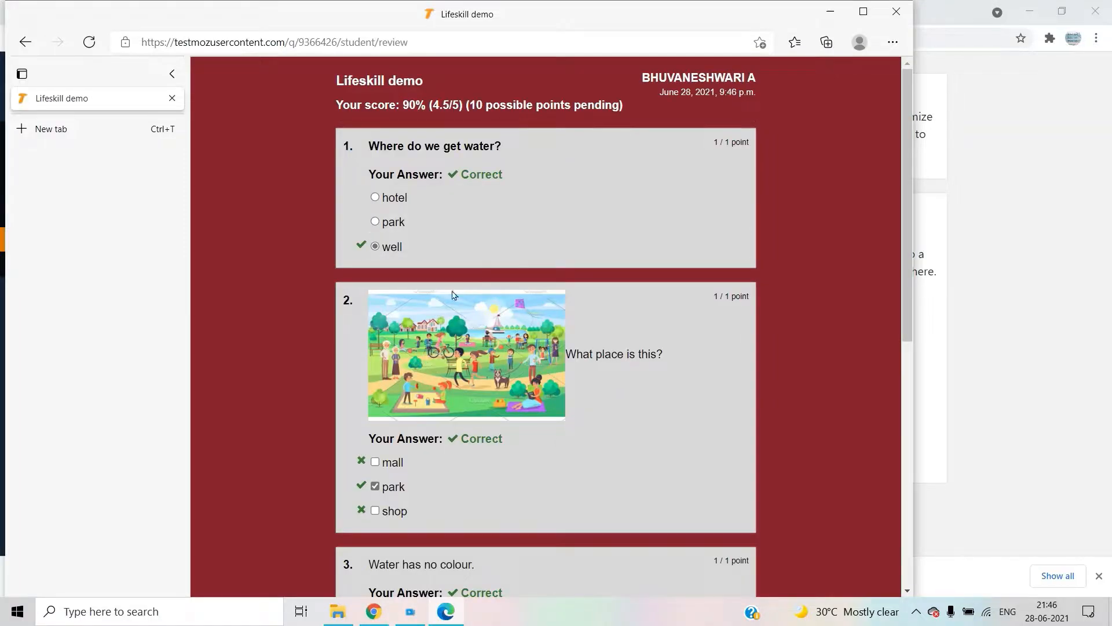
- Scroll through the graded answers on the review, then switch back to the Chrome publish page
scroll(452, 296, down, 5)
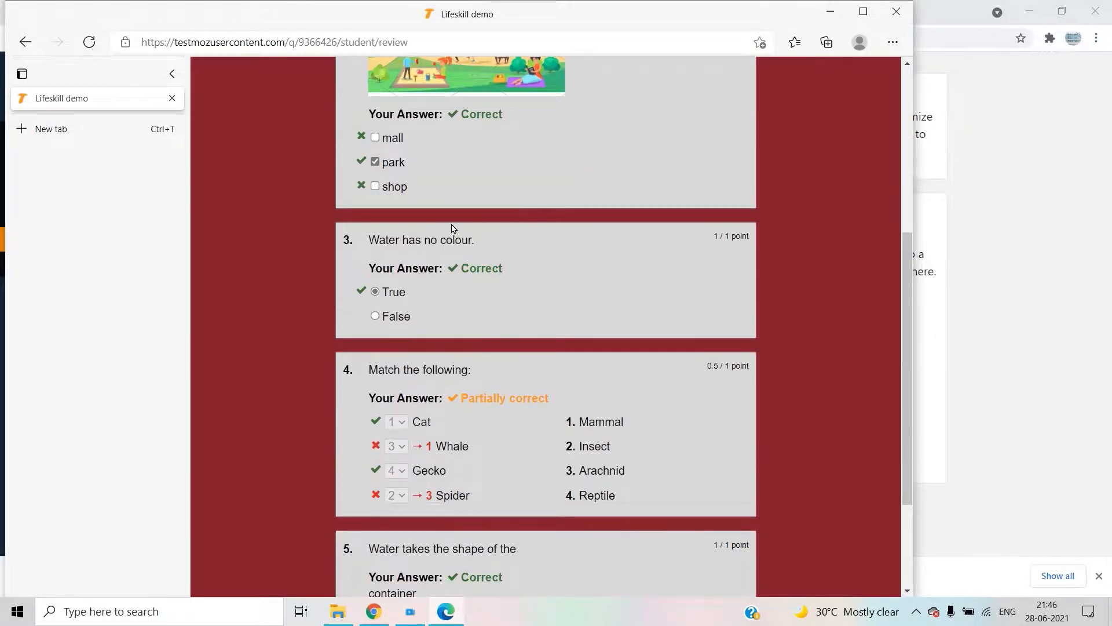
scroll(452, 228, down, 3)
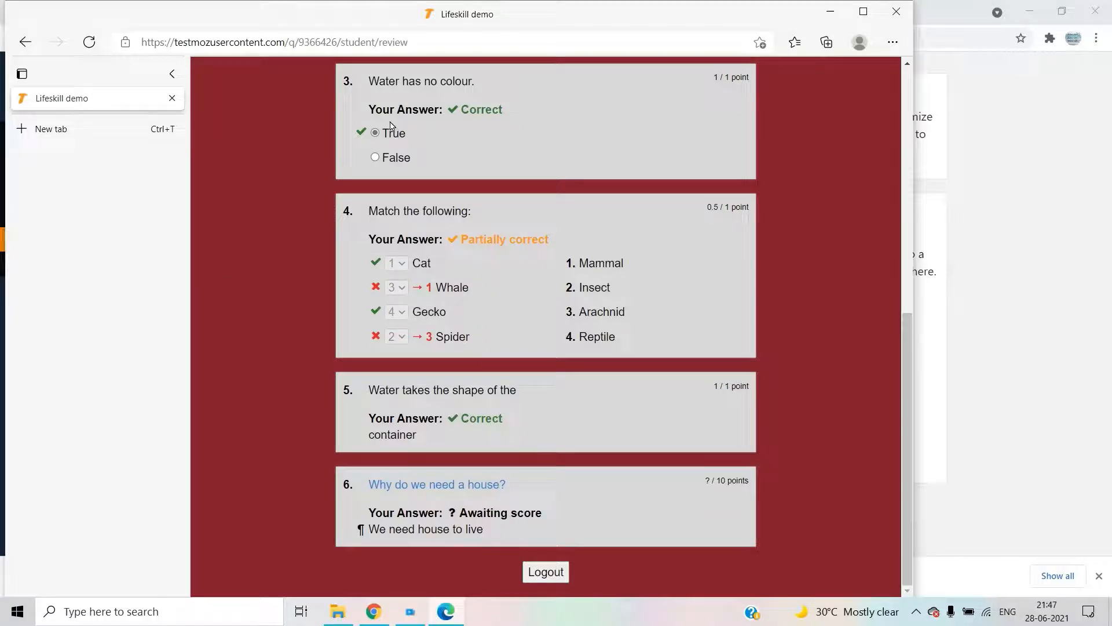
scroll(273, 179, up, 5)
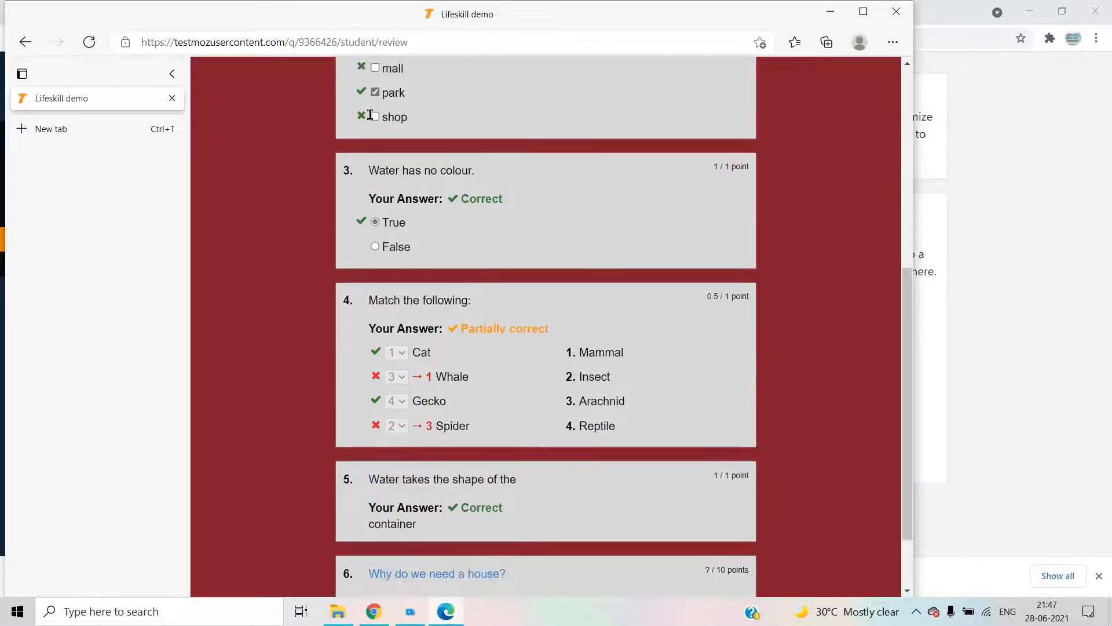
scroll(383, 383, down, 5)
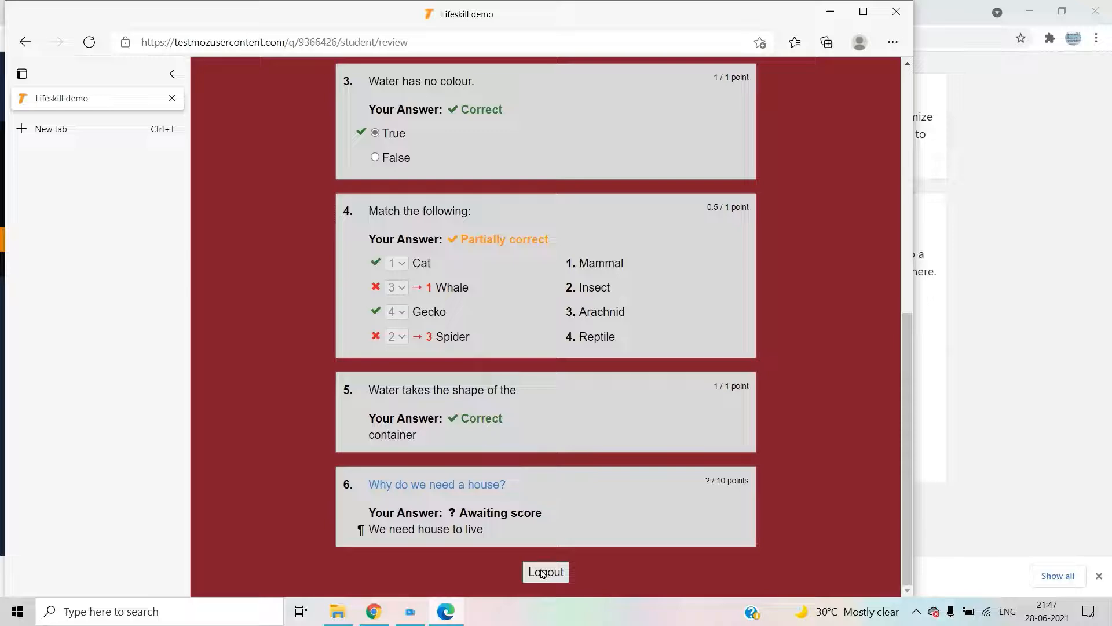
scroll(509, 481, up, 10)
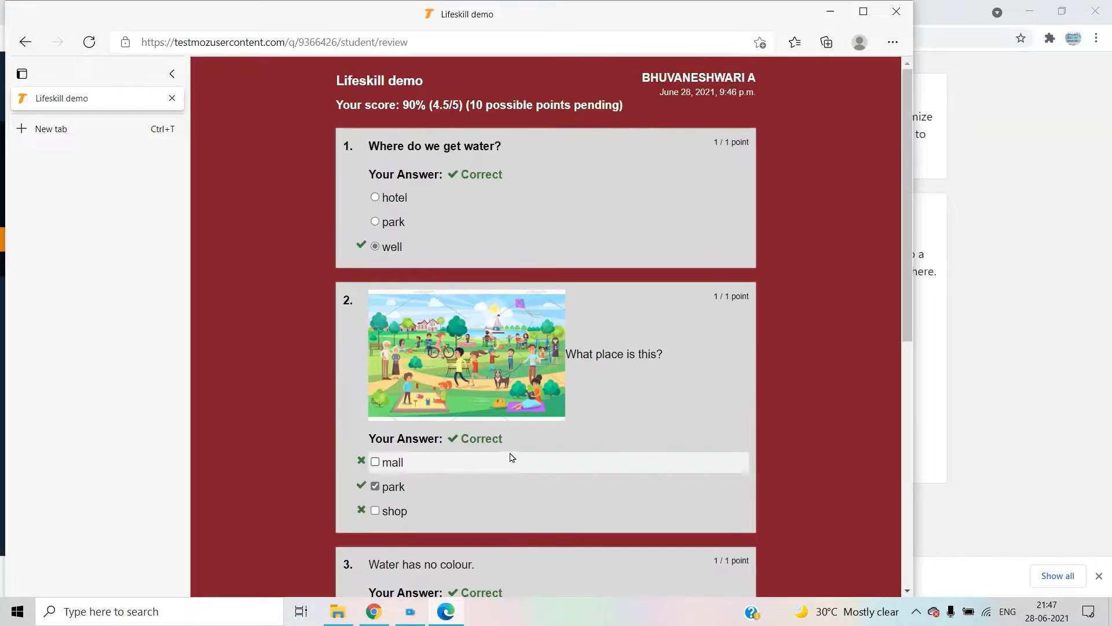
scroll(638, 450, down, 10)
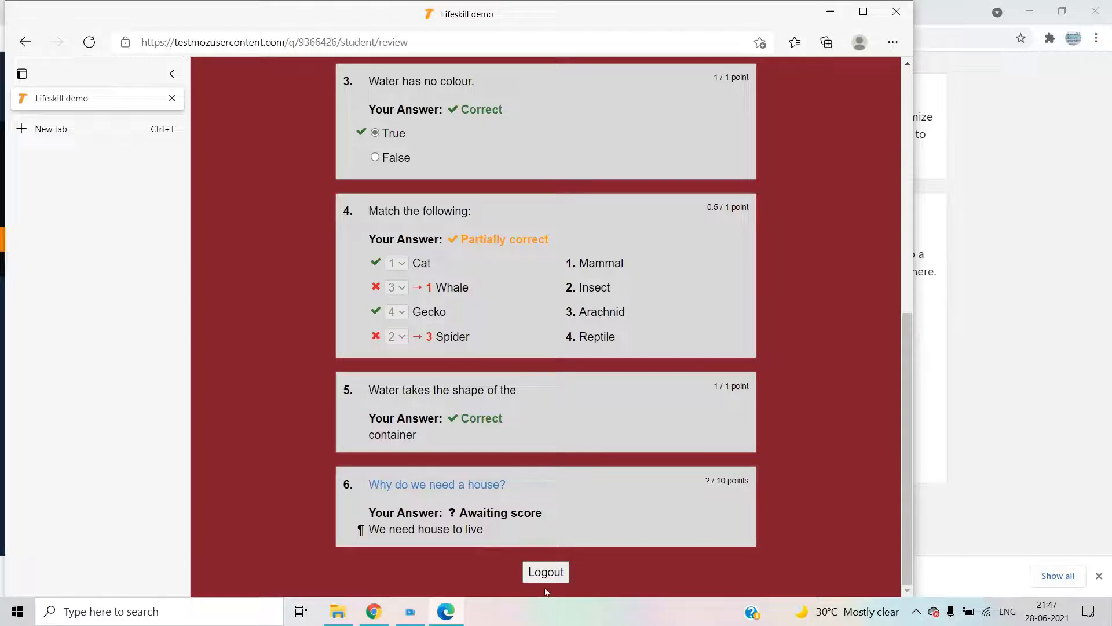
scroll(593, 112, up, 7)
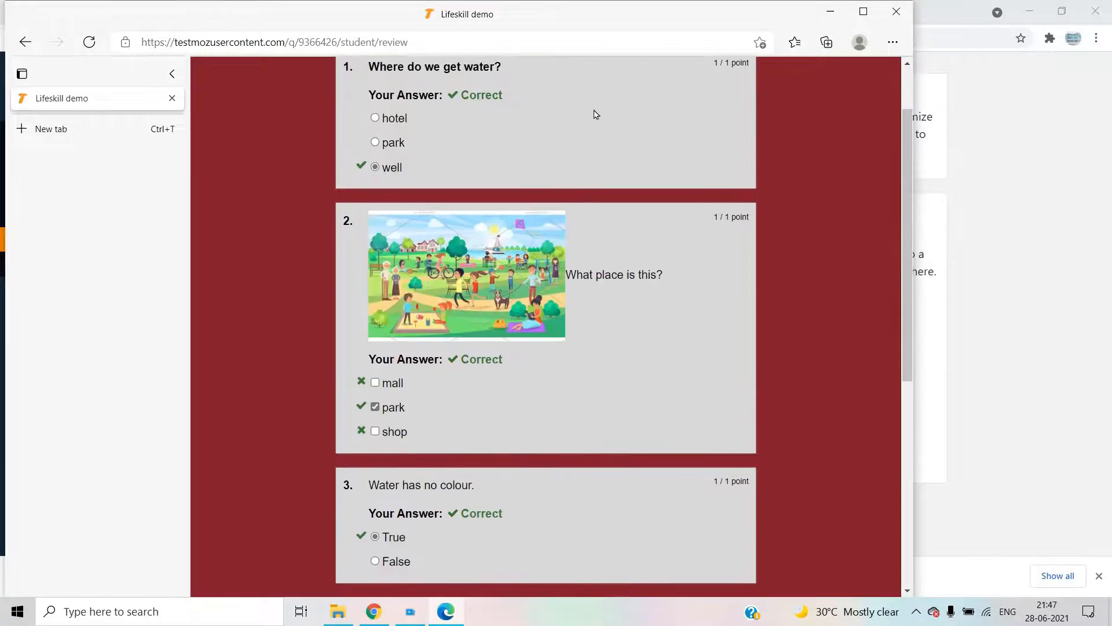
scroll(701, 186, up, 2)
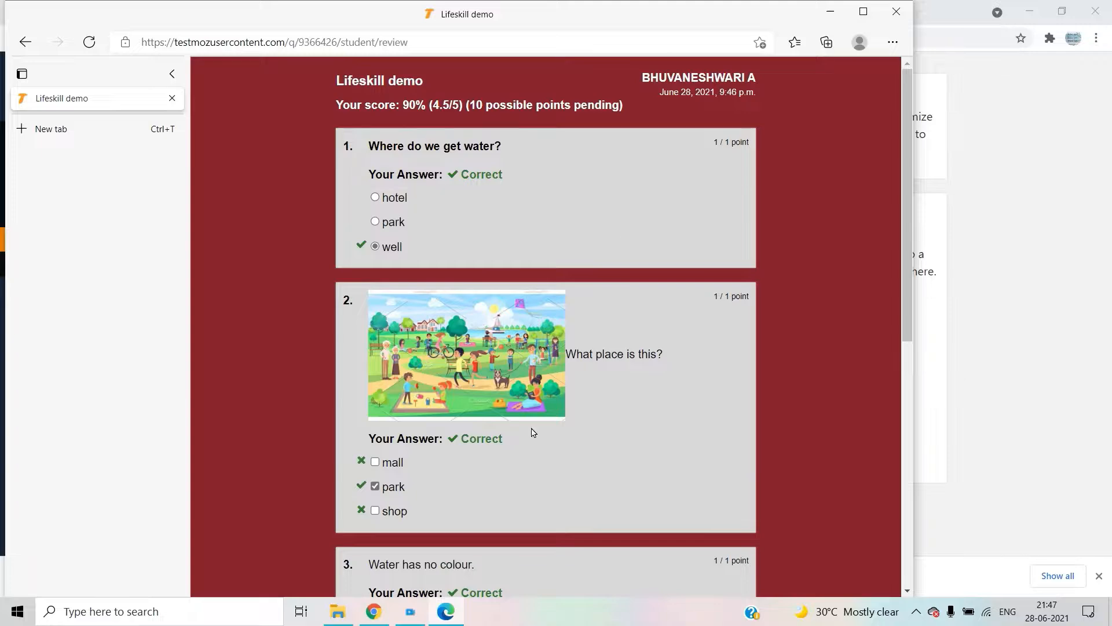
click(374, 613)
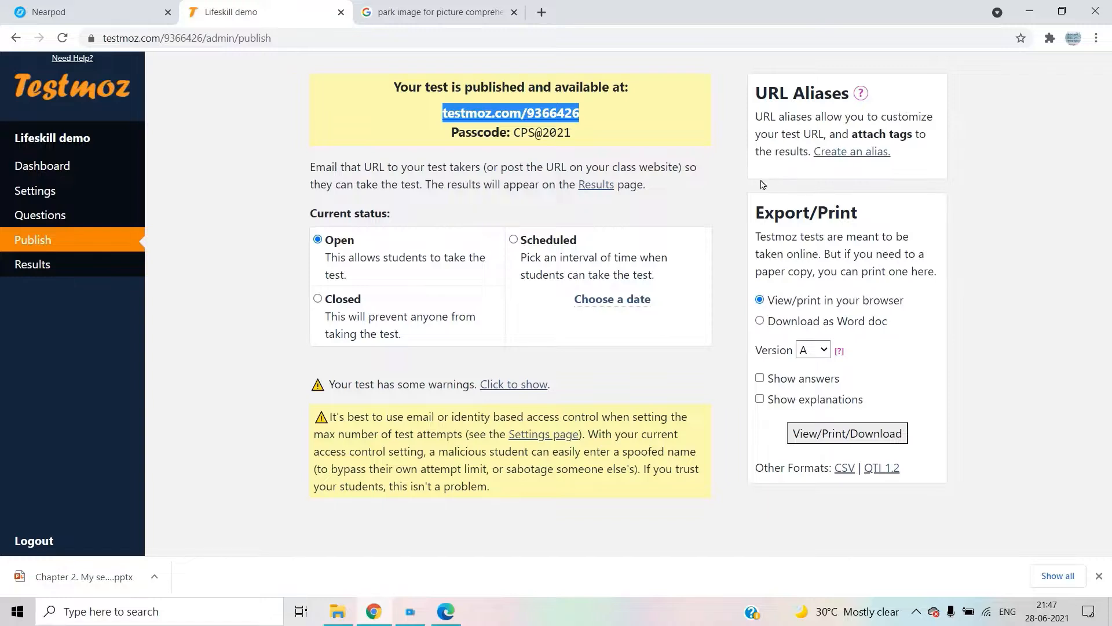
- Open the Lifeskill demo Results page from the link on the publish page
click(595, 190)
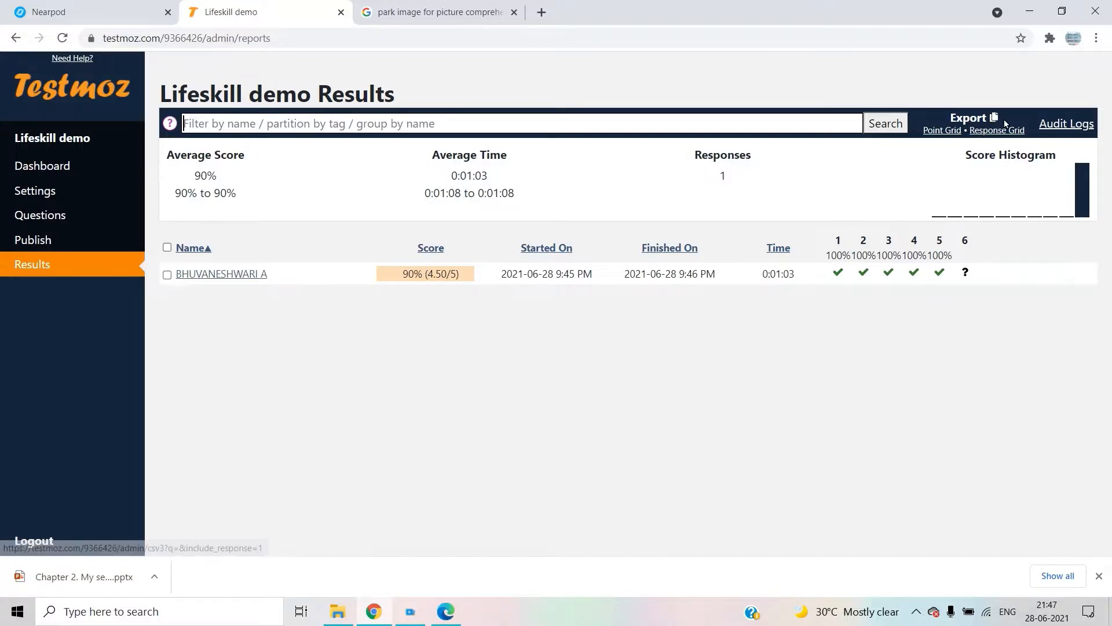
- Download the Point Grid and Response Grid CSVs and open quiz_9366426.csv in Excel
click(958, 132)
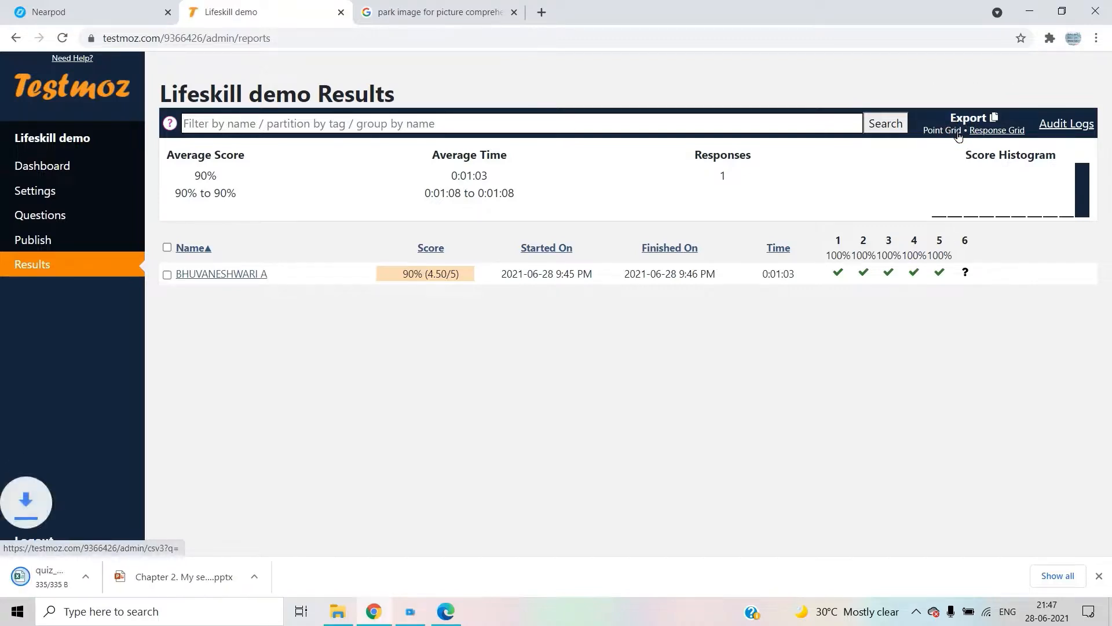
click(1008, 132)
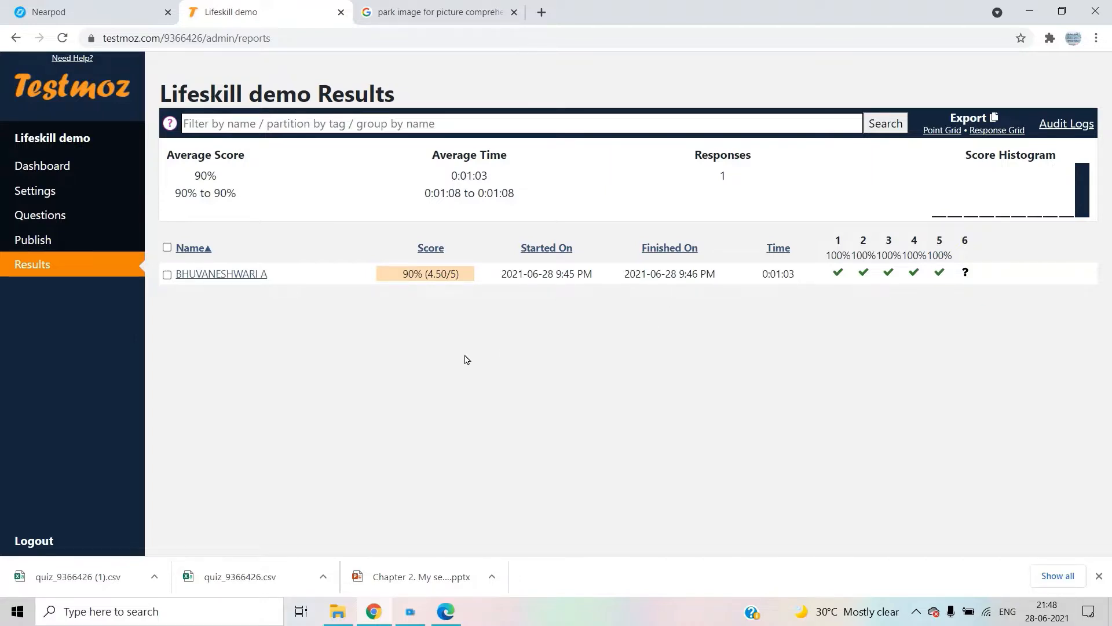
click(265, 578)
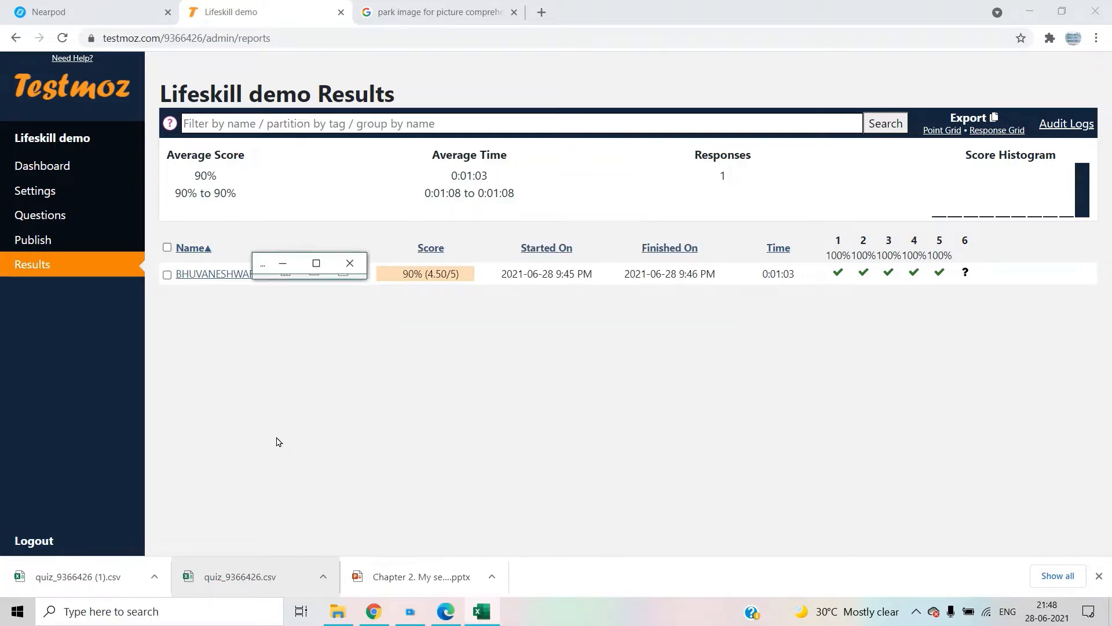
- Review quiz_9366426.csv maximized, then quiz_9366426 (1).csv with each question's answers, closing both
click(319, 264)
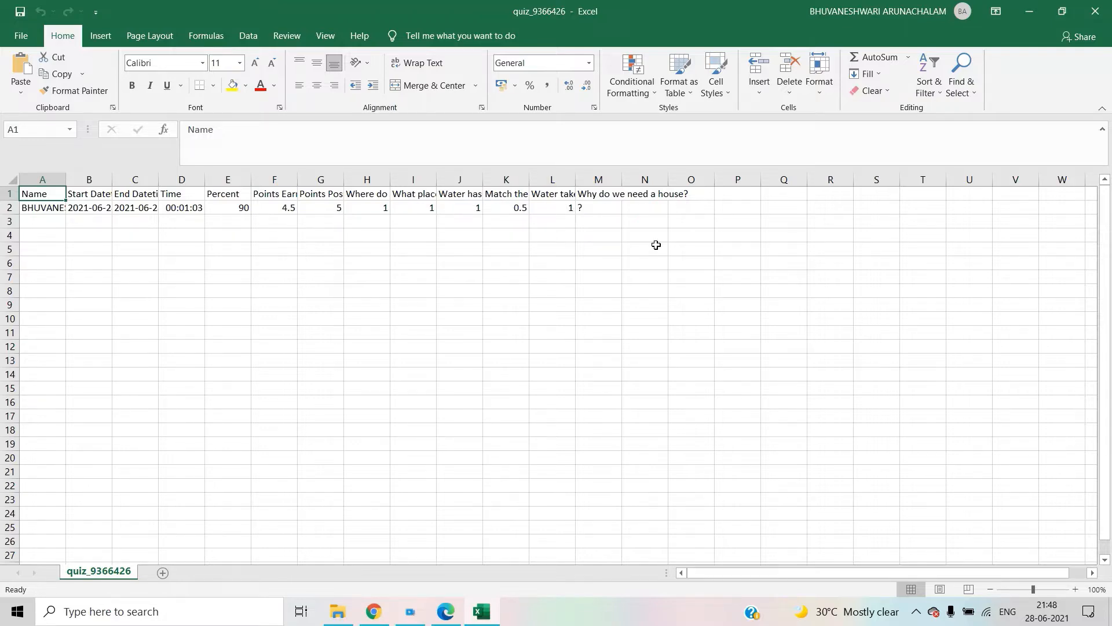
click(1095, 10)
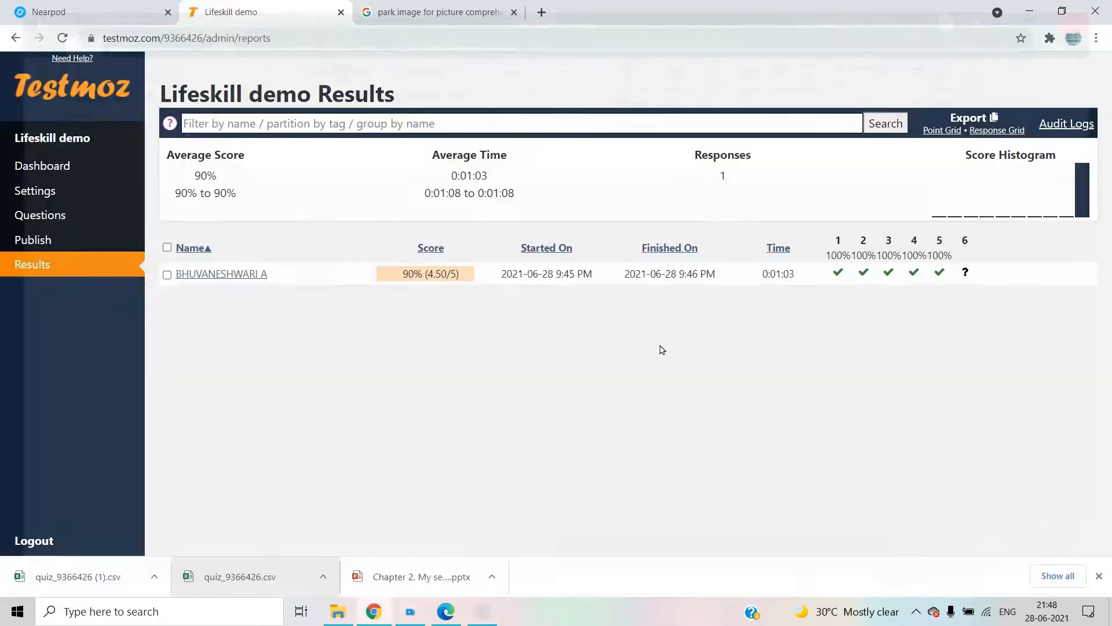
click(61, 577)
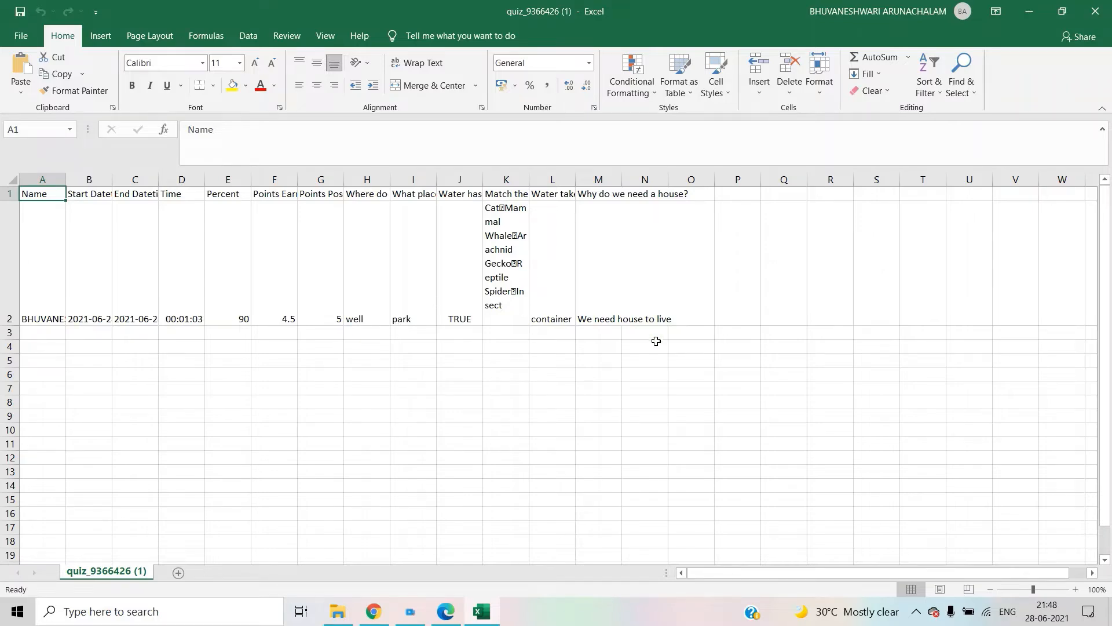
click(1097, 10)
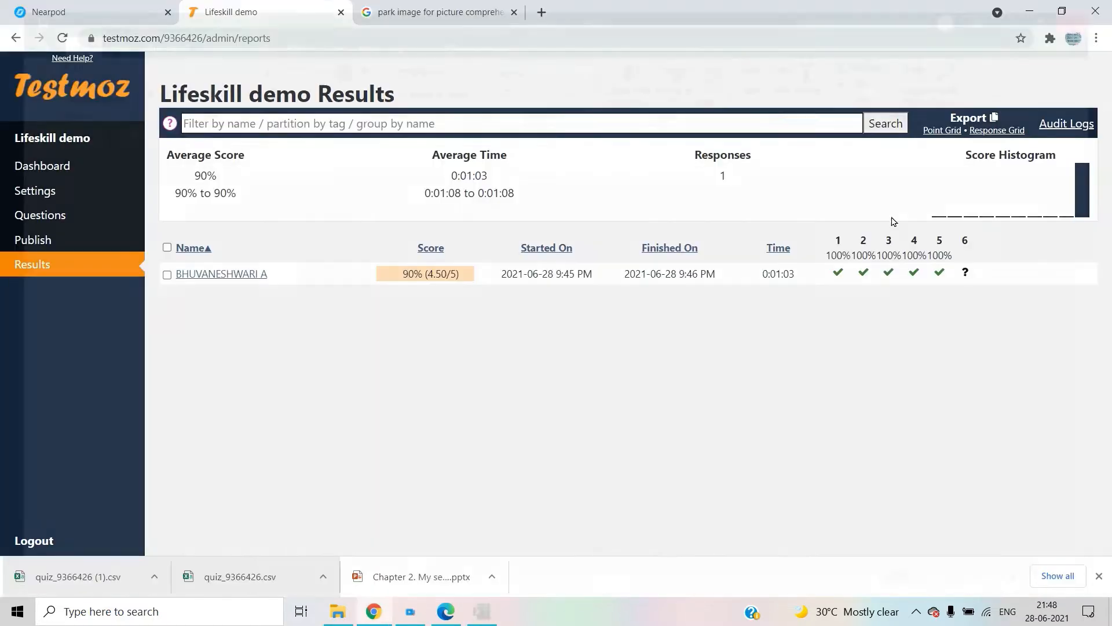